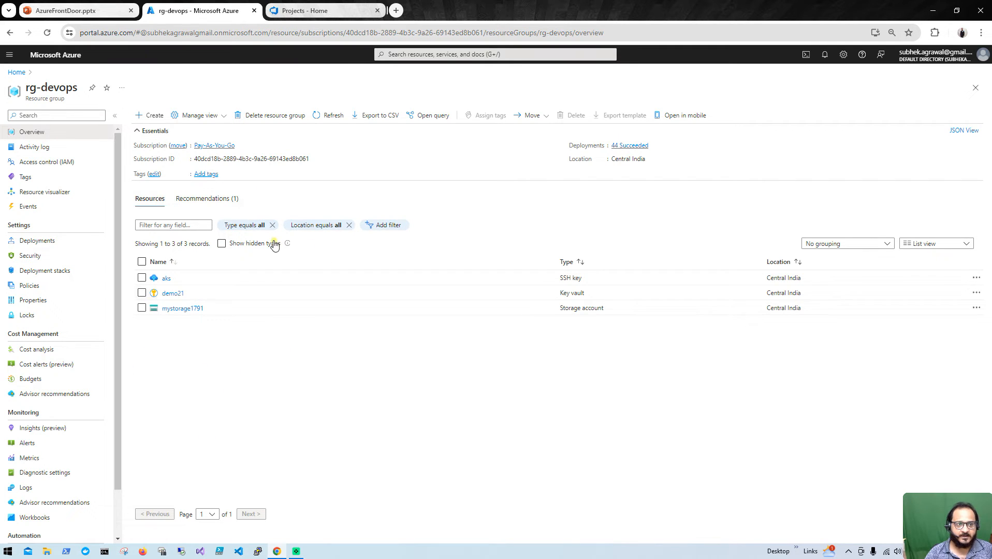
# Return to the Azure portal home page and open the AzureDevOps project in Azure DevOps
pyautogui.click(16, 73)
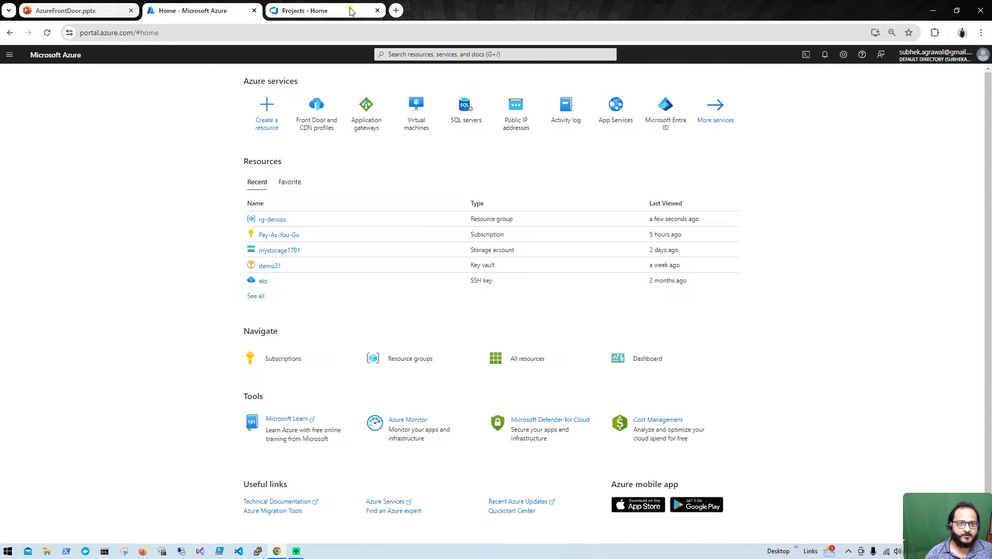
pyautogui.click(311, 11)
pyautogui.click(266, 203)
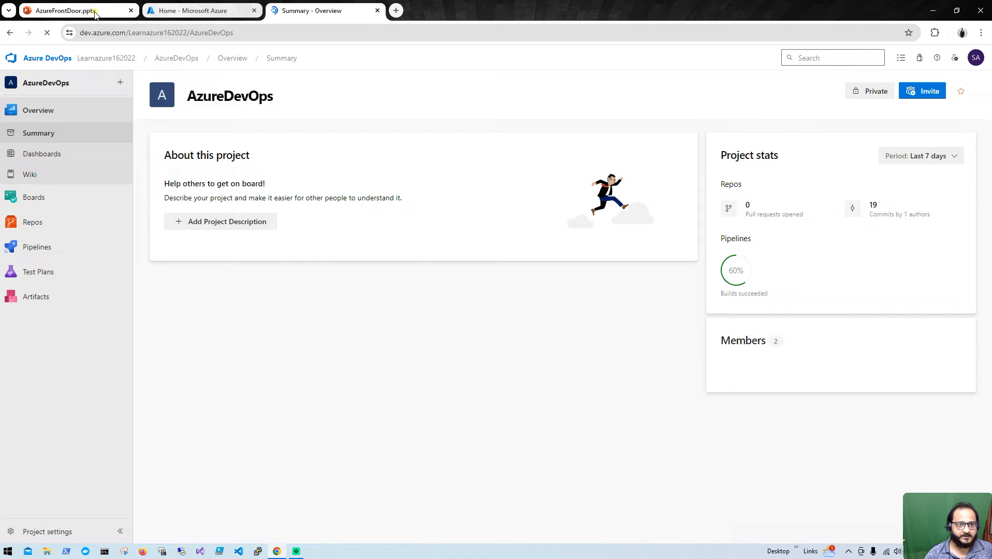
# Switch to the AzureFrontDoor presentation and review the architecture diagram on its first slide
pyautogui.click(65, 11)
pyautogui.click(164, 330)
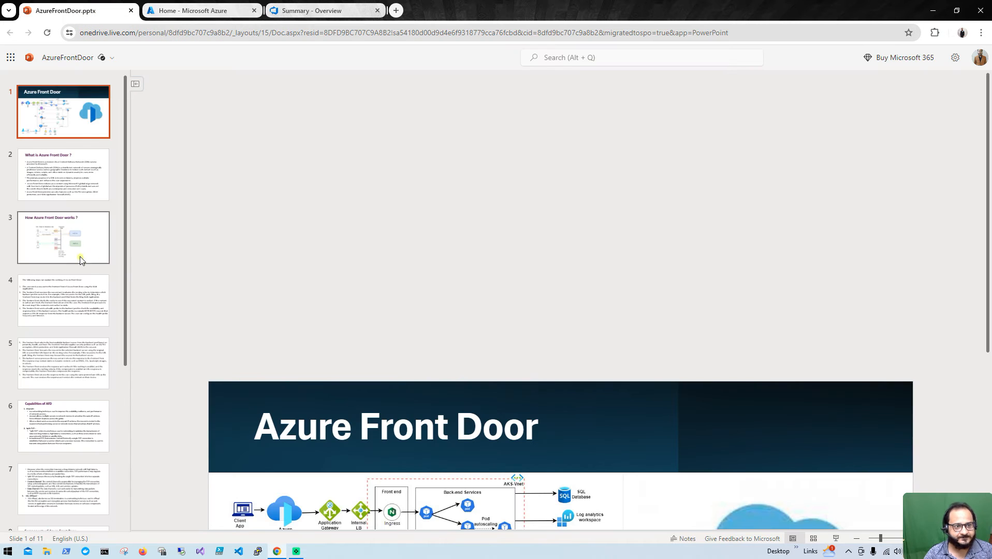
pyautogui.click(74, 173)
pyautogui.click(73, 123)
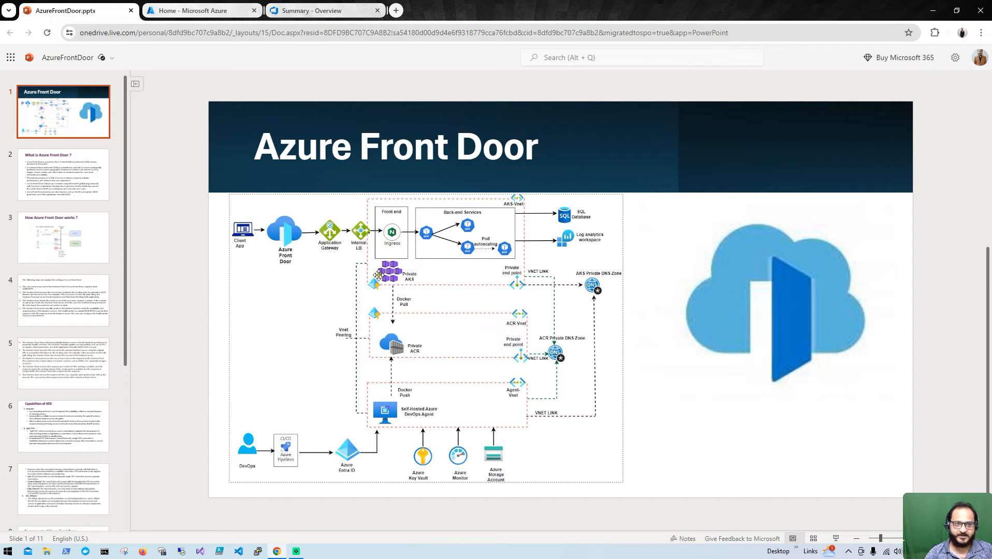
# Switch back to Azure DevOps and open main.tf from the front-door folder of the infra-as-code repository
pyautogui.click(198, 16)
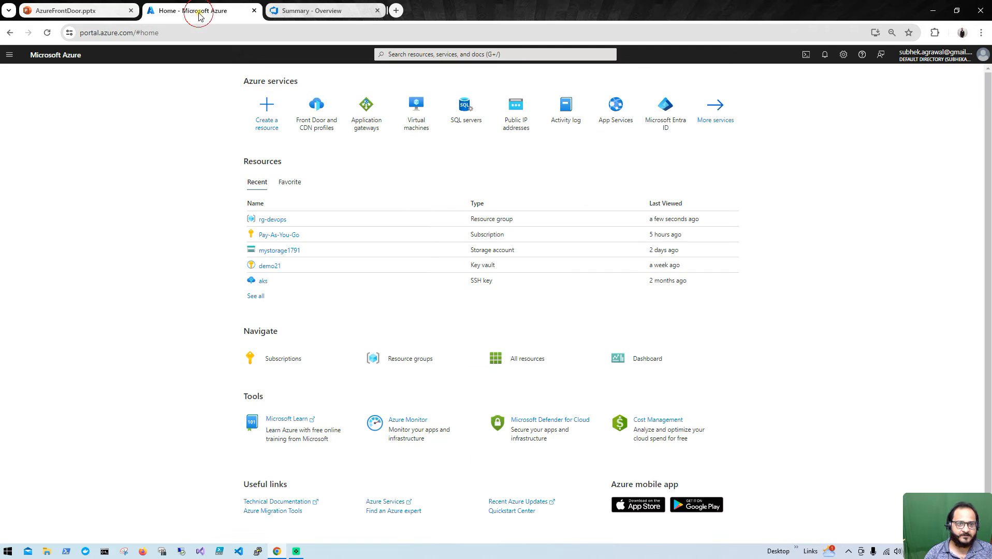
pyautogui.click(284, 10)
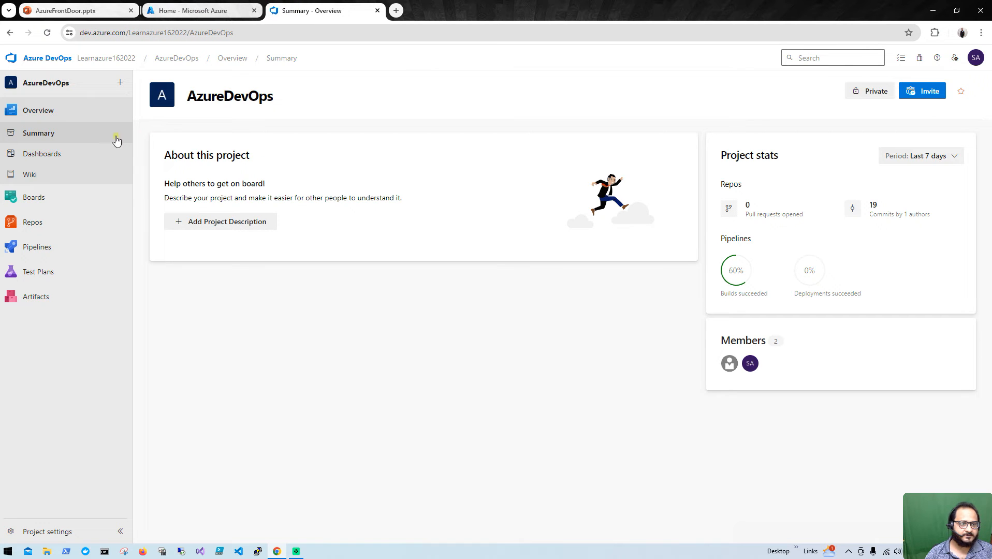
pyautogui.click(61, 217)
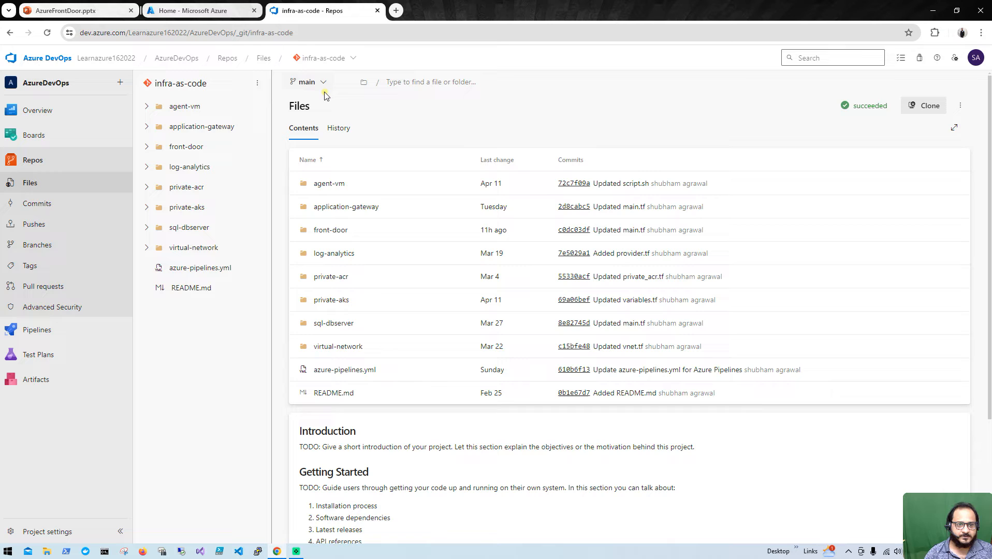
pyautogui.click(338, 231)
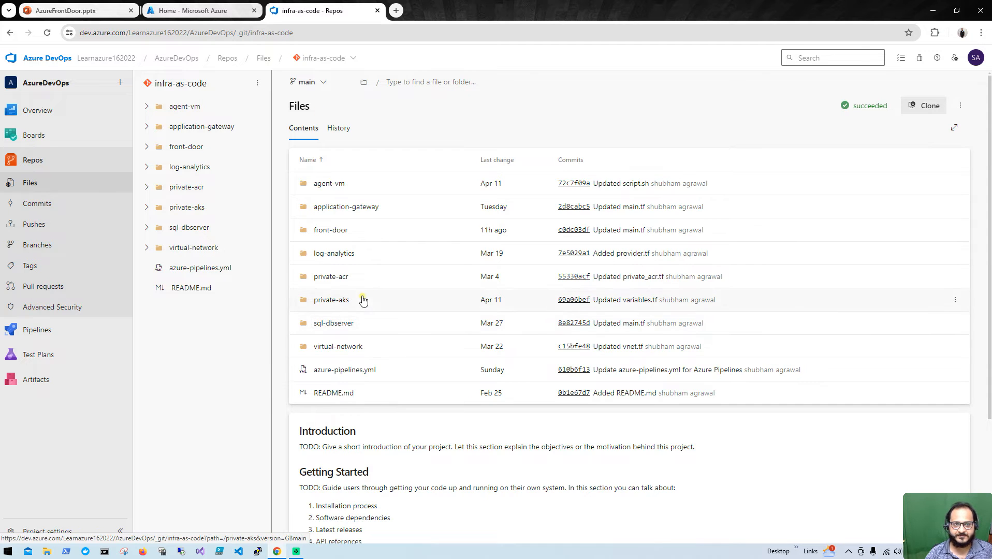
pyautogui.click(334, 234)
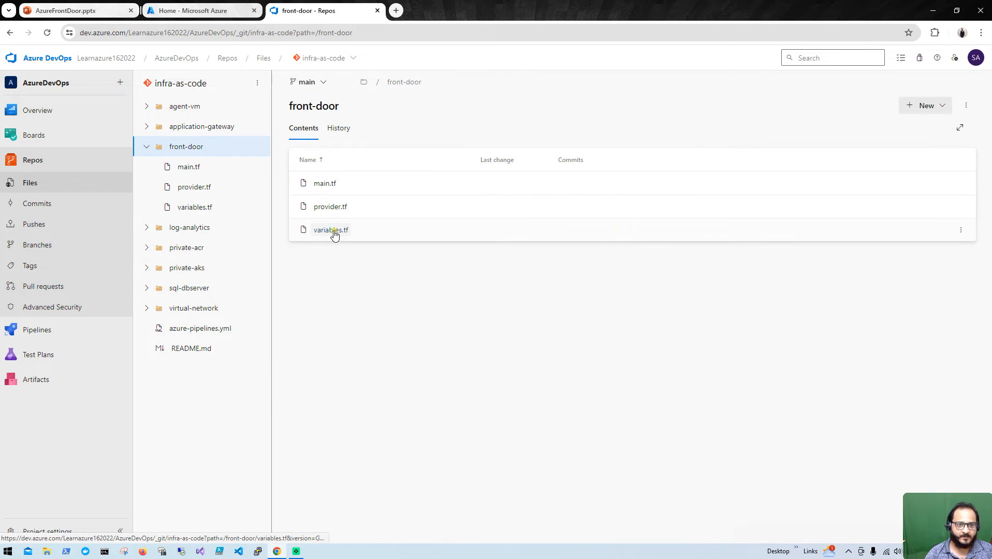
pyautogui.click(325, 184)
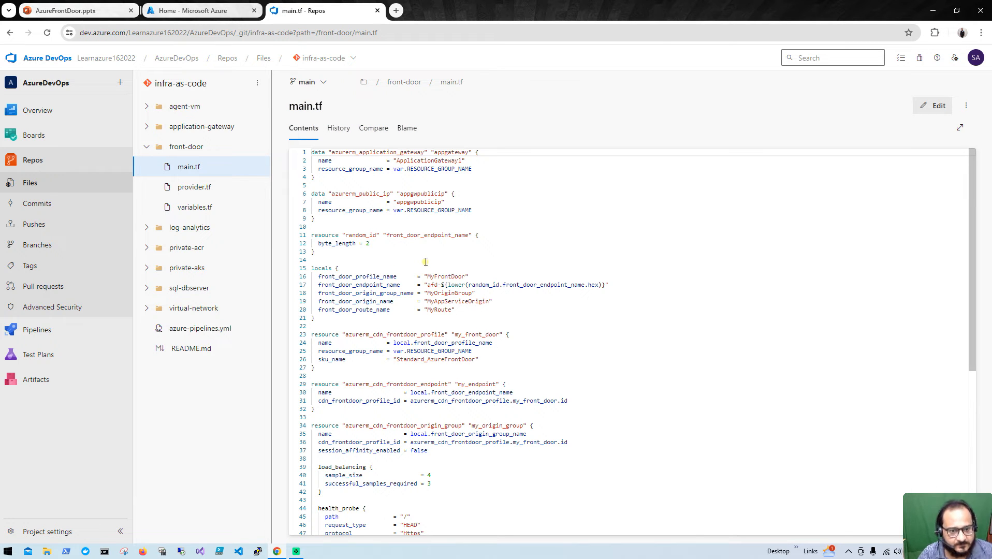
# Copy the entire Front Door code from main.tf and switch to Visual Studio Code
pyautogui.click(423, 261)
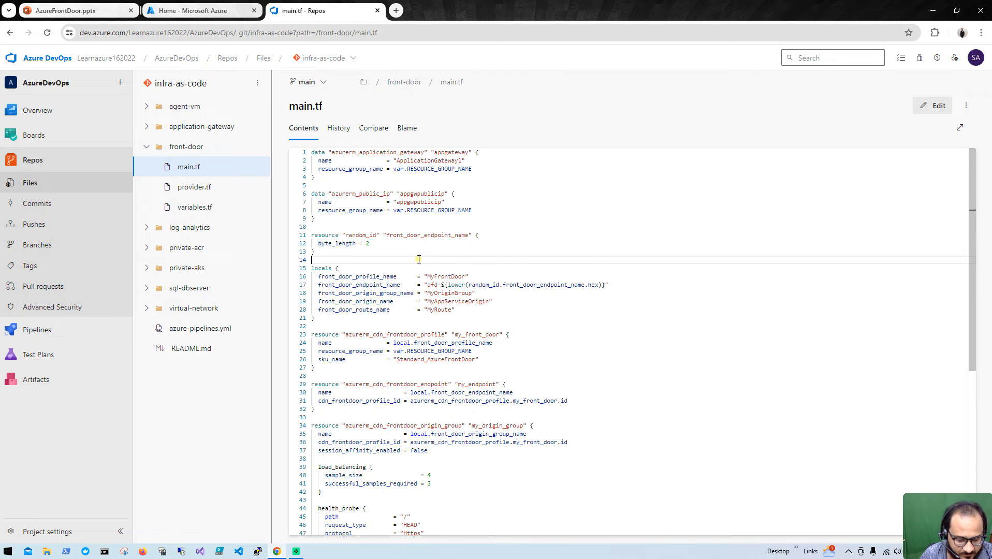
pyautogui.hotkey('ctrl', 'a')
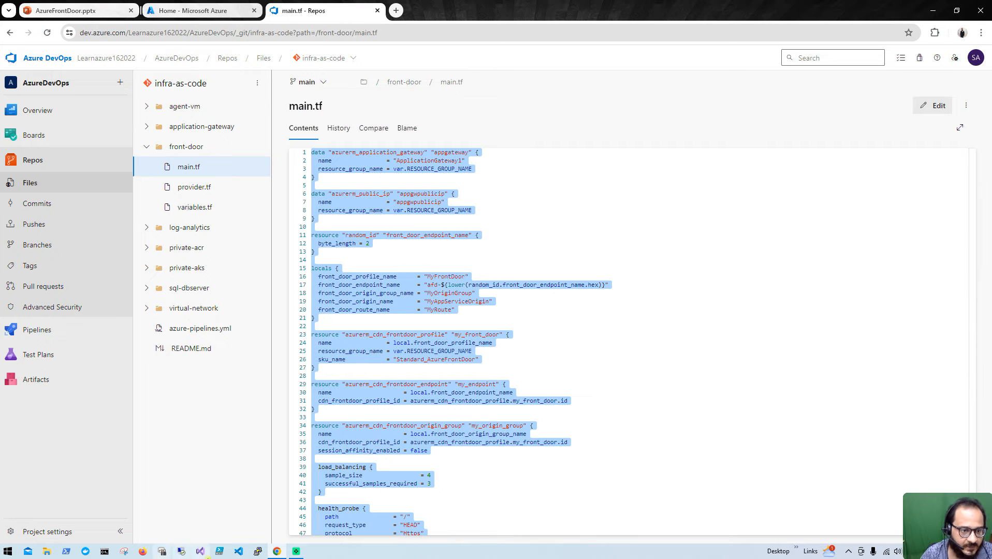
pyautogui.click(238, 552)
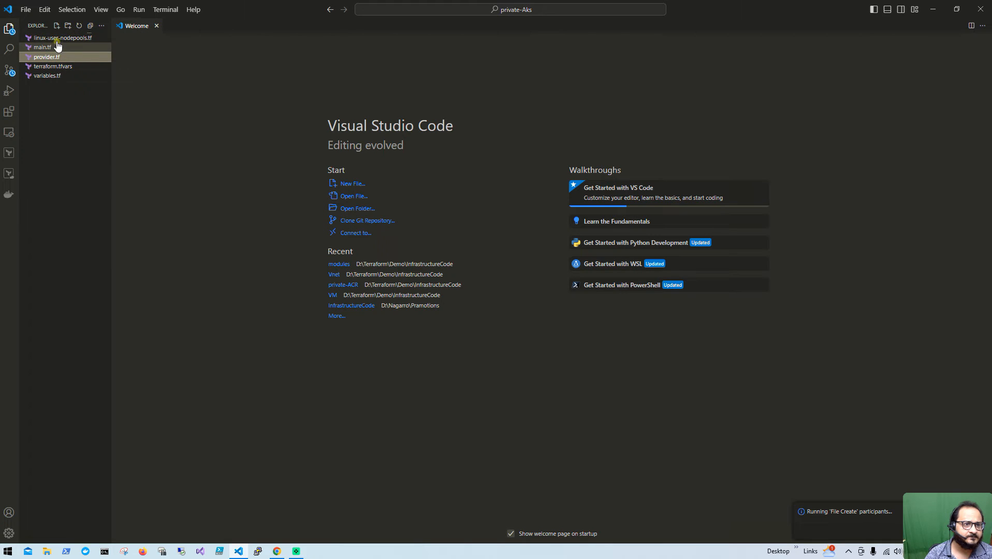
# Try to create a new file named demo.tf in the private-Aks workspace
pyautogui.click(56, 26)
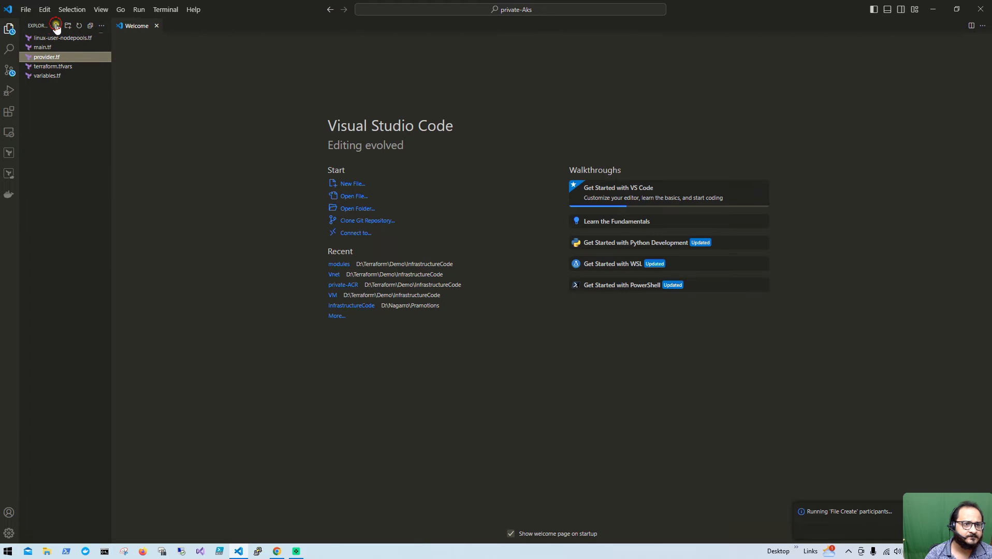
pyautogui.write('demo')
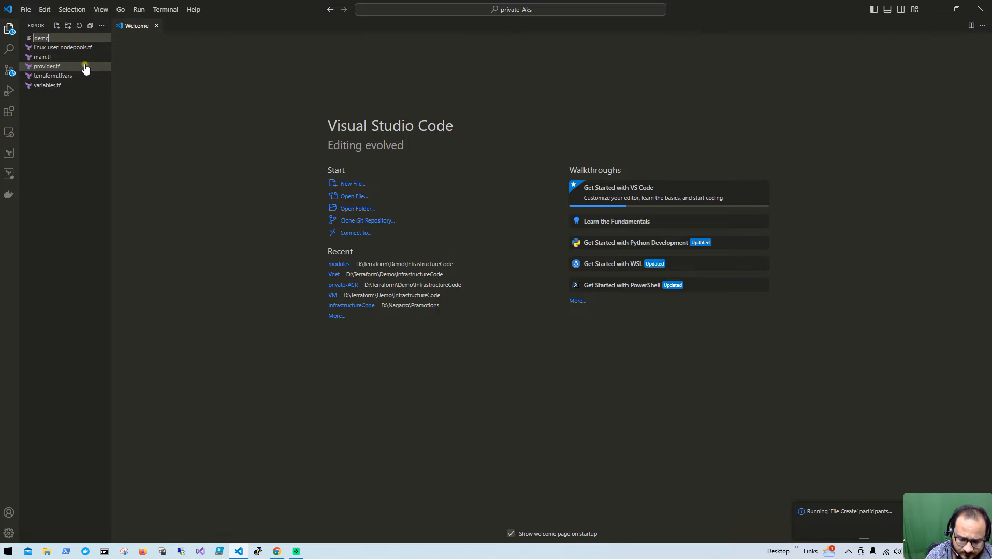
pyautogui.write('.tf')
pyautogui.press('Return')
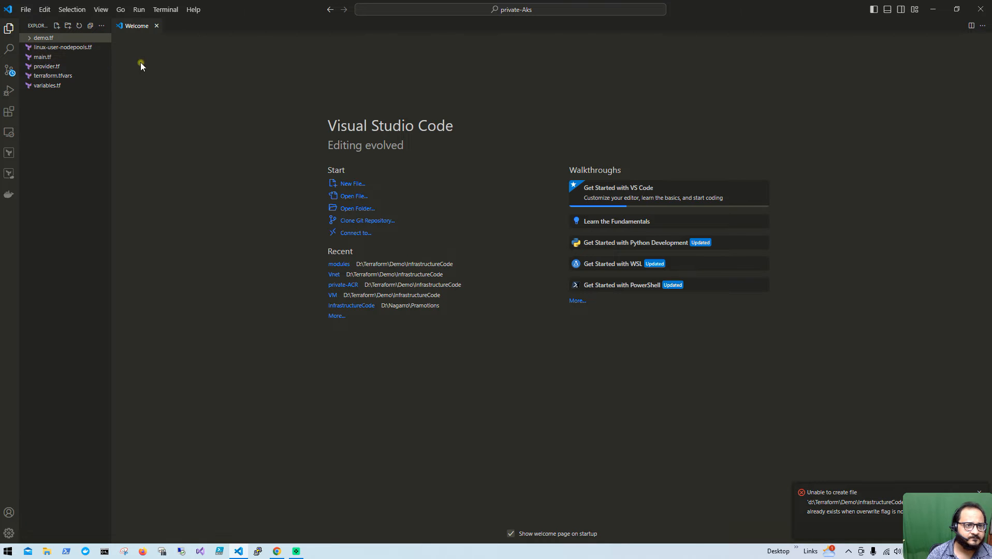
pyautogui.click(20, 38)
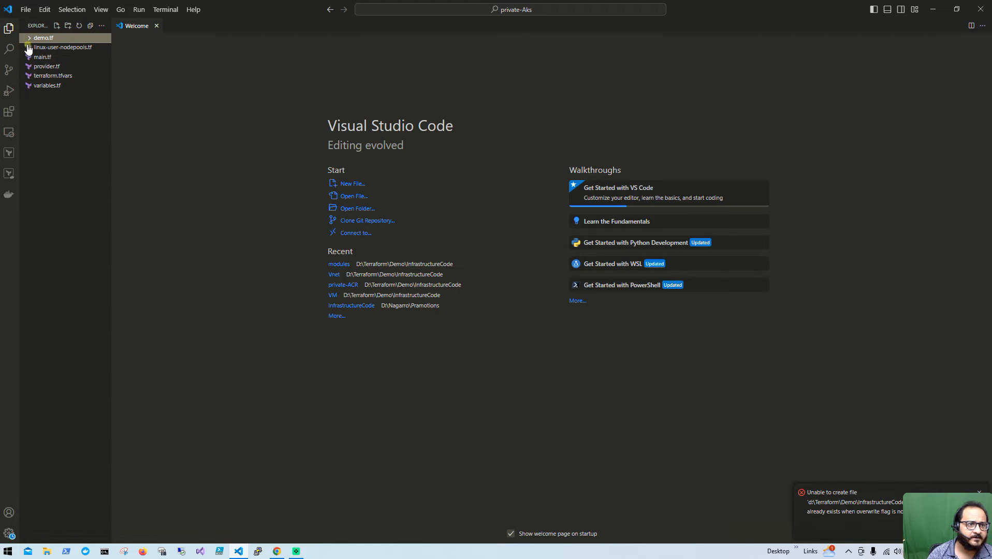
# Replace the entire contents of variables.tf with the copied Front Door Terraform code
pyautogui.click(48, 86)
pyautogui.hotkey('ctrl', 'a')
pyautogui.write('\\')
pyautogui.hotkey('ctrl', 'v')
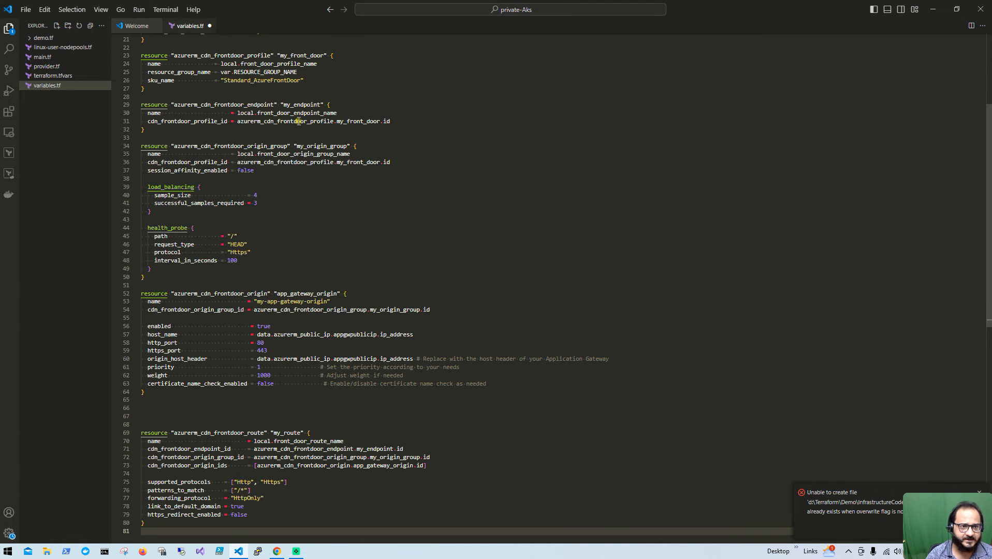
# Examine the application gateway and public IP data sources, the random_id resource and the locals block in the pasted code
pyautogui.scroll(10, 315, 321)
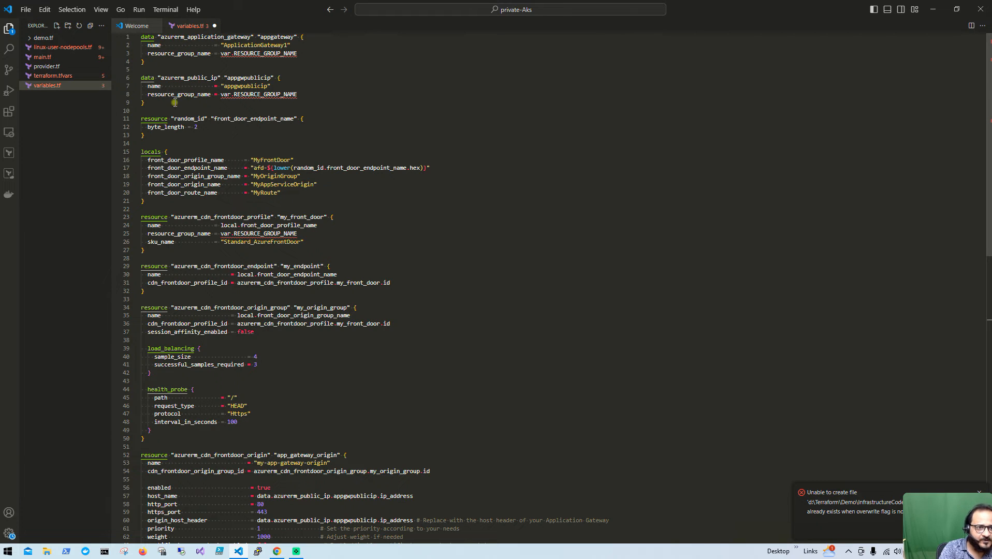
pyautogui.moveTo(154, 119)
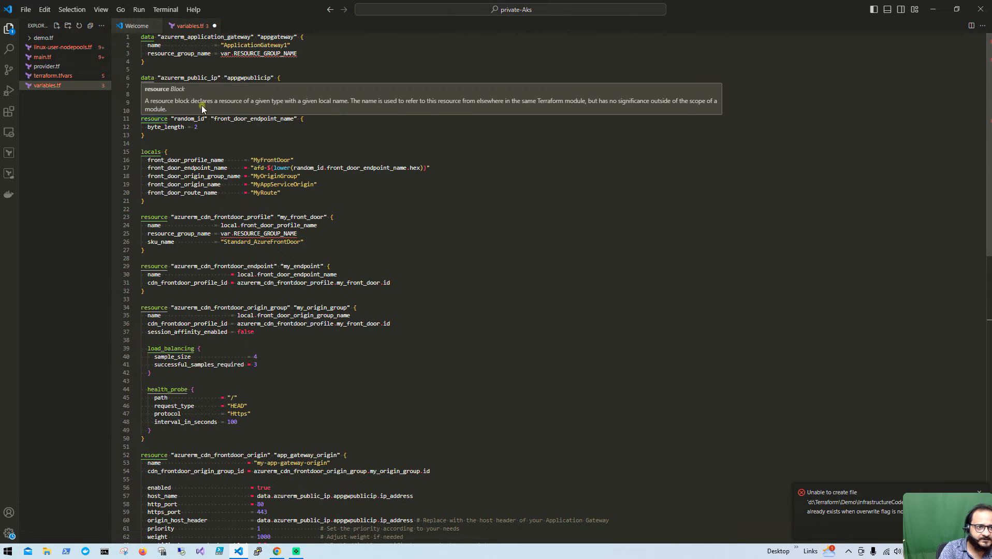
pyautogui.click(316, 135)
pyautogui.moveTo(172, 107); pyautogui.dragTo(126, 34)
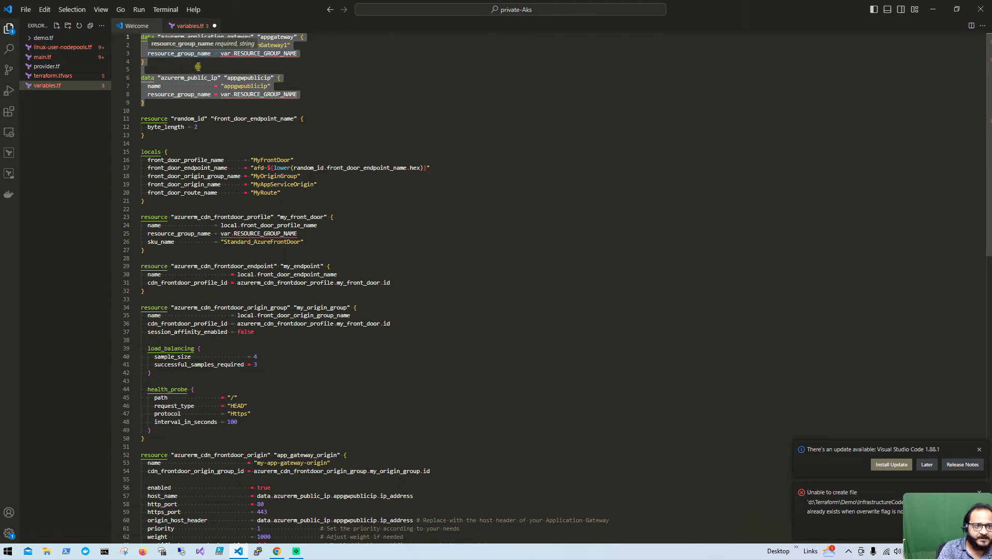
pyautogui.moveTo(213, 119)
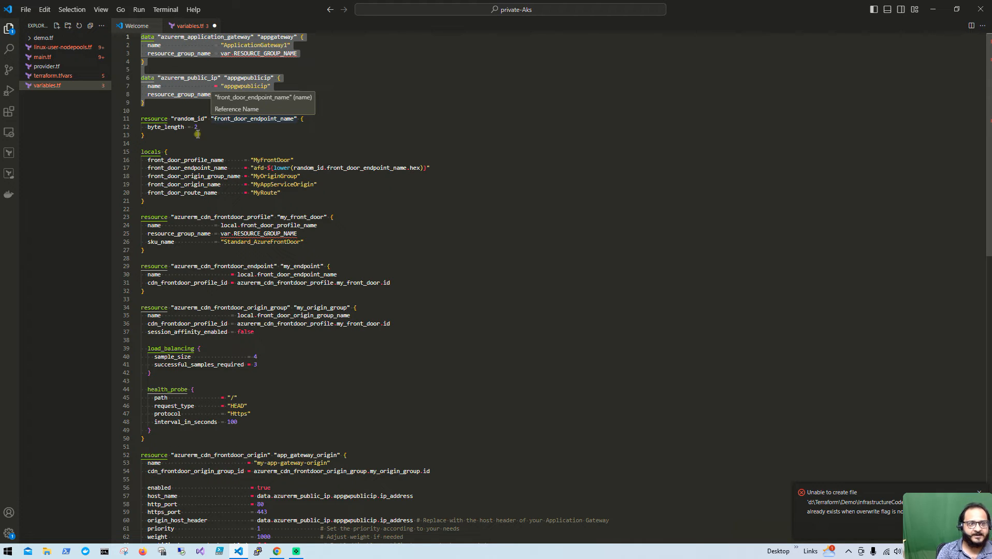
pyautogui.moveTo(148, 104); pyautogui.dragTo(129, 38)
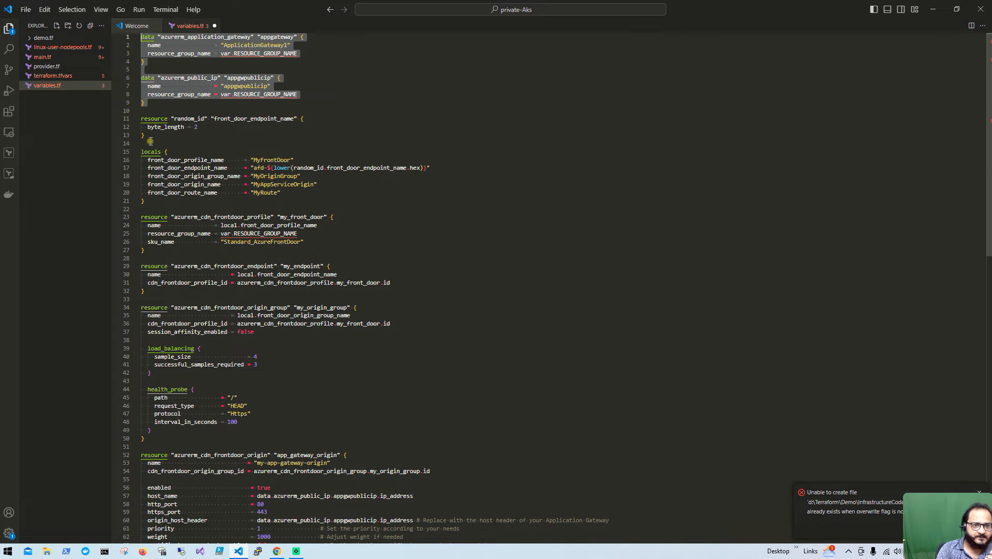
pyautogui.moveTo(145, 201); pyautogui.dragTo(140, 151)
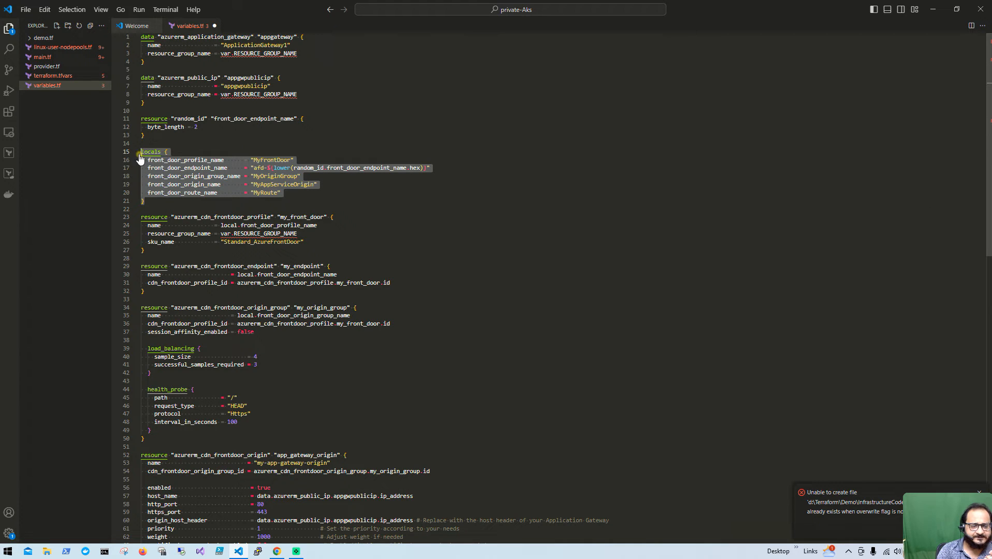
# Examine the my_front_door profile resource, including its label, sku_name and the front_door_profile_name local that supplies its name
pyautogui.moveTo(155, 256); pyautogui.dragTo(132, 218)
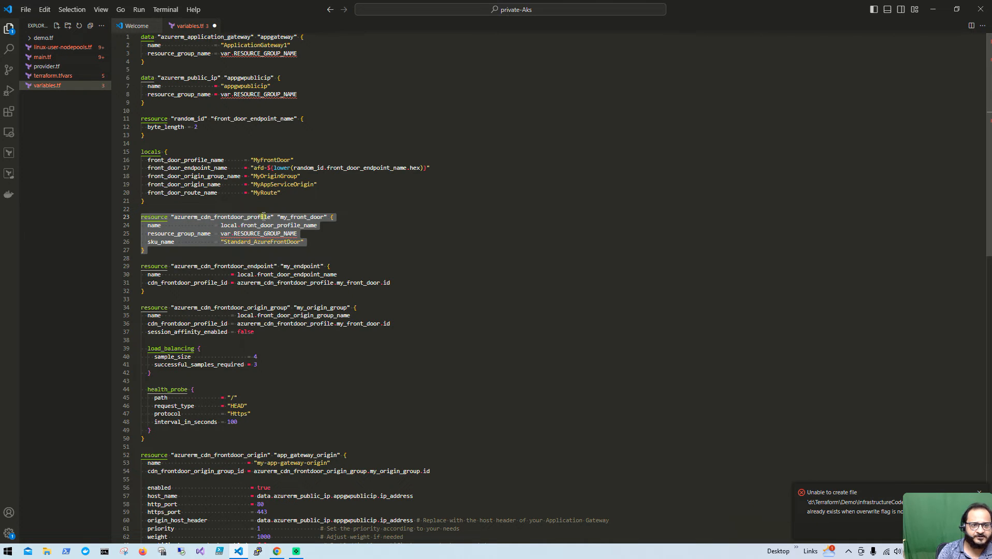
pyautogui.click(360, 227)
pyautogui.moveTo(280, 216); pyautogui.dragTo(324, 217)
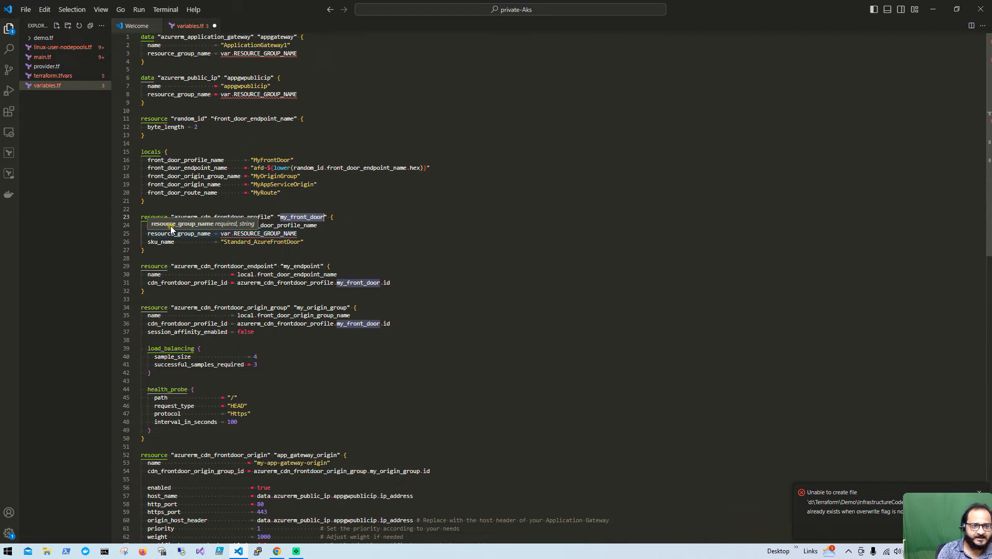
pyautogui.click(157, 251)
pyautogui.moveTo(220, 225); pyautogui.dragTo(327, 223)
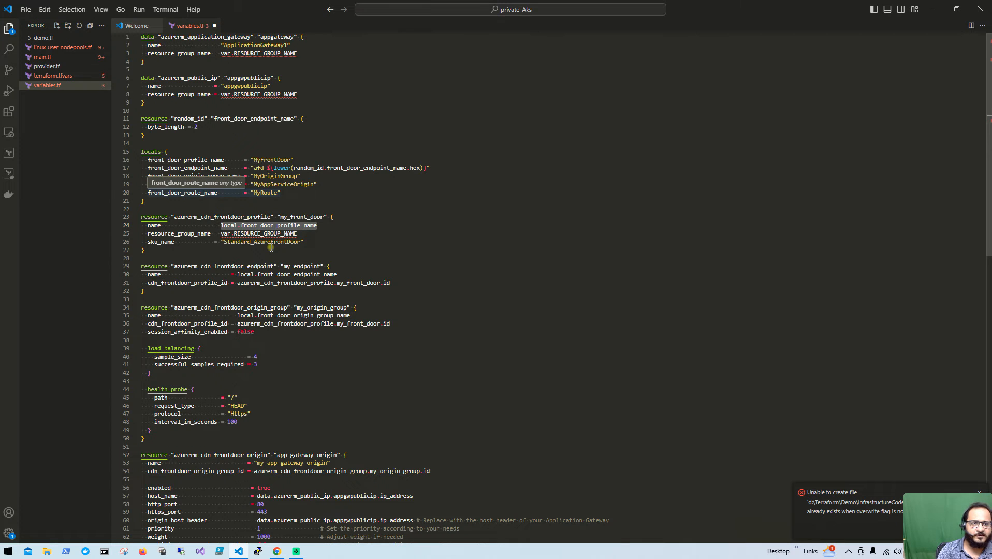
pyautogui.click(362, 253)
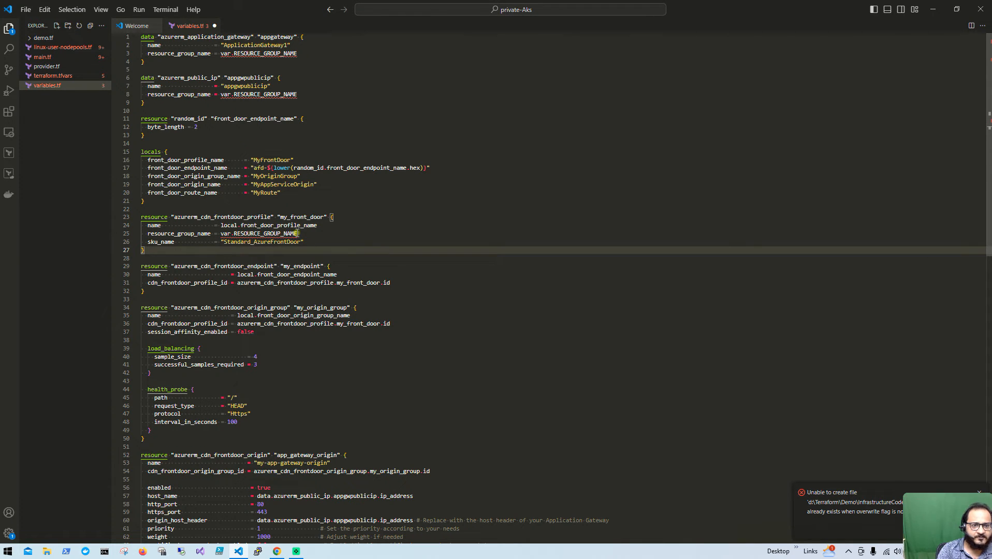
pyautogui.moveTo(227, 160); pyautogui.dragTo(148, 160)
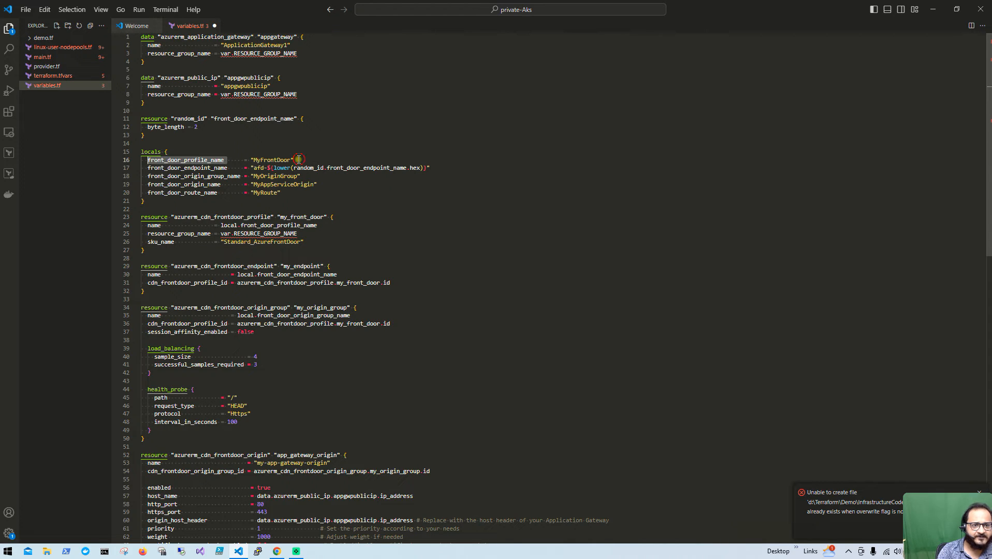
pyautogui.moveTo(299, 159); pyautogui.dragTo(257, 160)
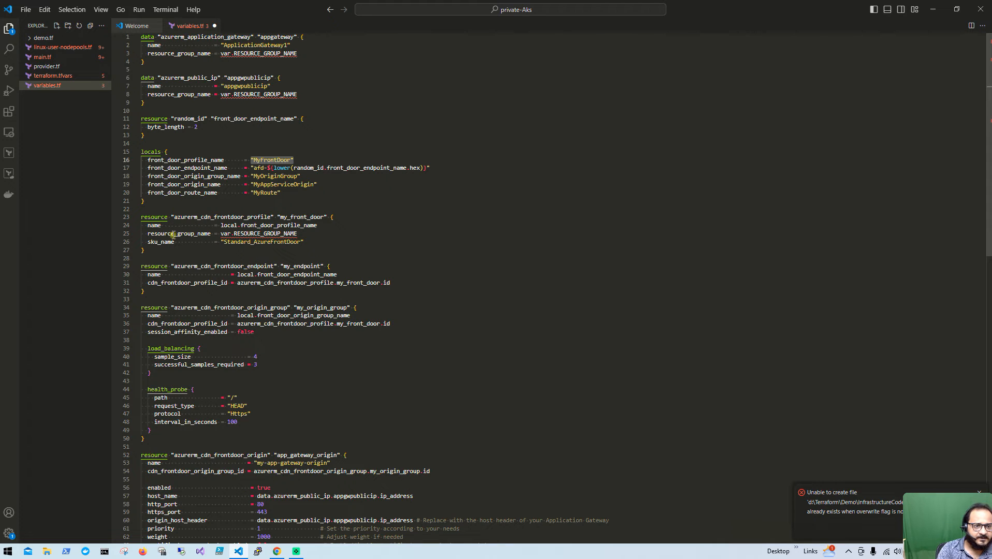
pyautogui.moveTo(178, 243); pyautogui.dragTo(155, 243)
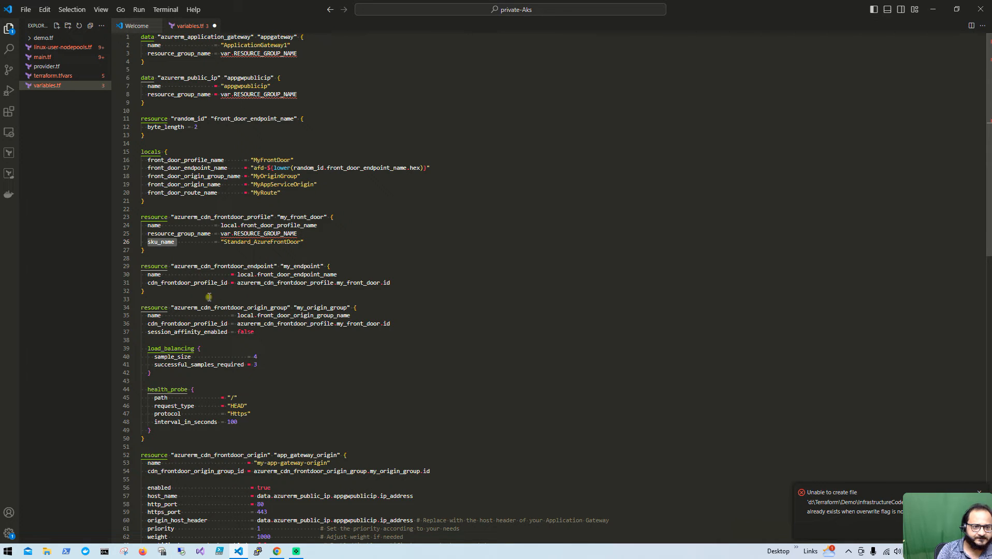
# Examine the my_endpoint and my_origin_group resource blocks, including load balancing and health probe settings
pyautogui.moveTo(144, 291); pyautogui.dragTo(132, 266)
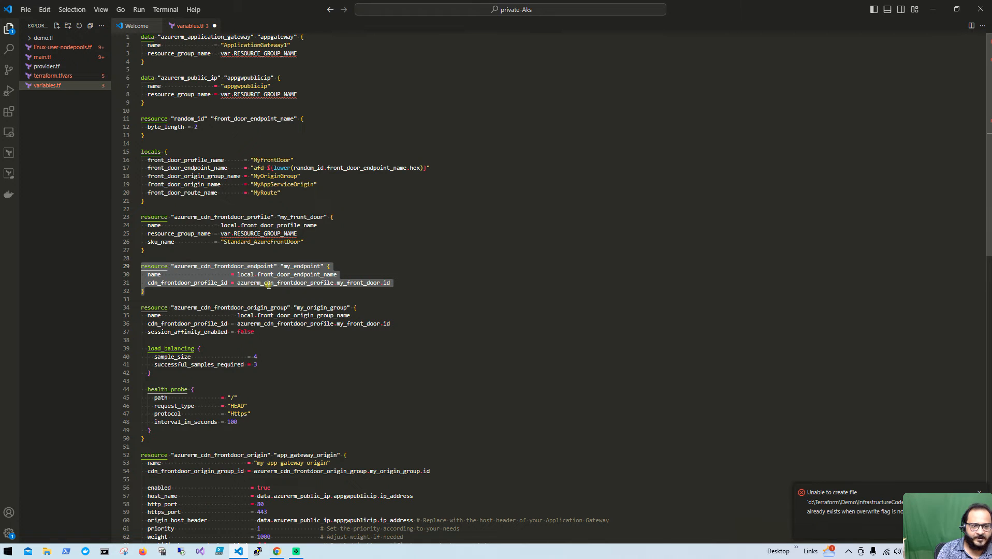
pyautogui.click(155, 298)
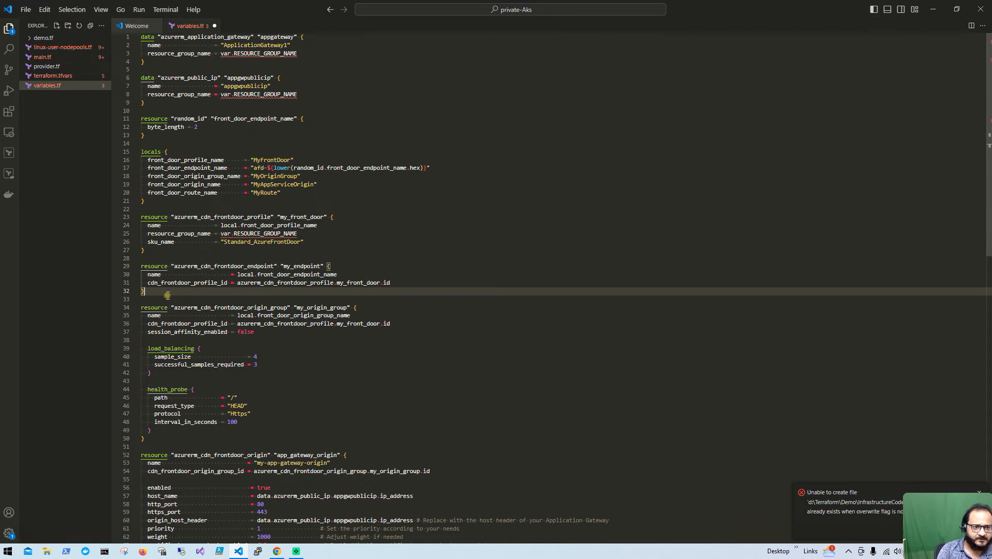
pyautogui.moveTo(145, 291); pyautogui.dragTo(124, 268)
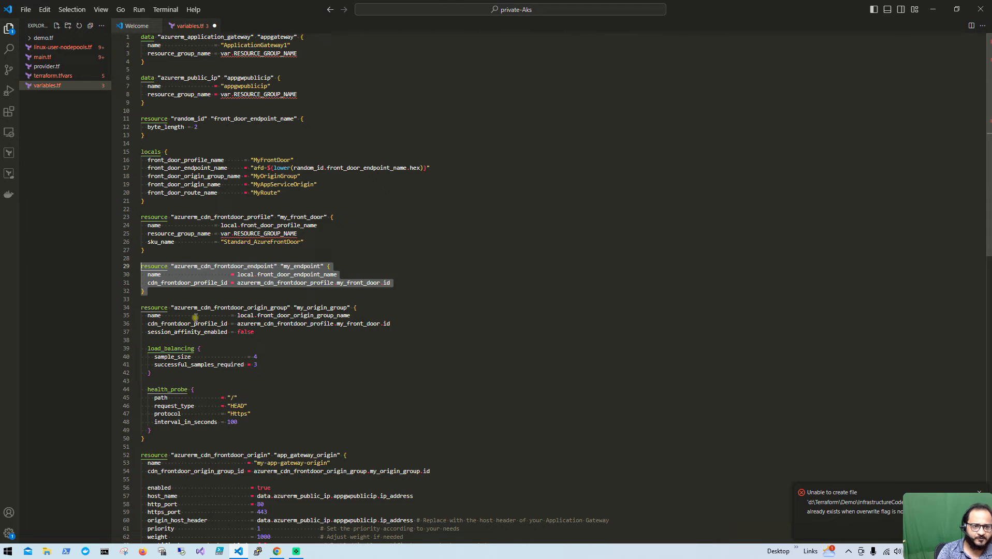
pyautogui.moveTo(154, 440)
pyautogui.mouseDown()
pyautogui.moveTo(140, 414)
pyautogui.moveTo(133, 270)
pyautogui.mouseUp()
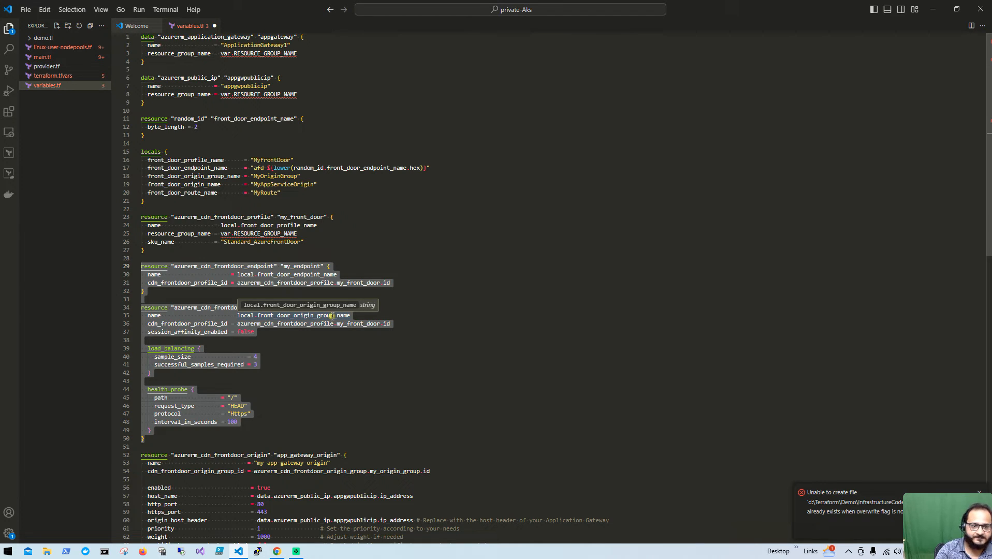
# Examine the app_gateway_origin and my_route resource blocks, including the origin's host name, ports and the route's protocols
pyautogui.scroll(-3, 394, 414)
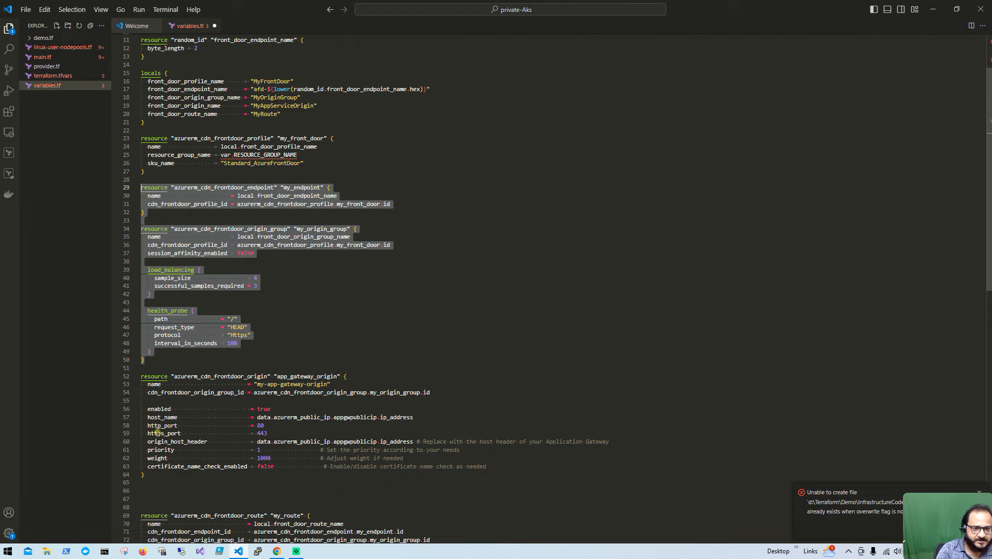
pyautogui.moveTo(147, 477); pyautogui.dragTo(141, 376)
pyautogui.scroll(-1, 222, 459)
pyautogui.scroll(-4, 222, 460)
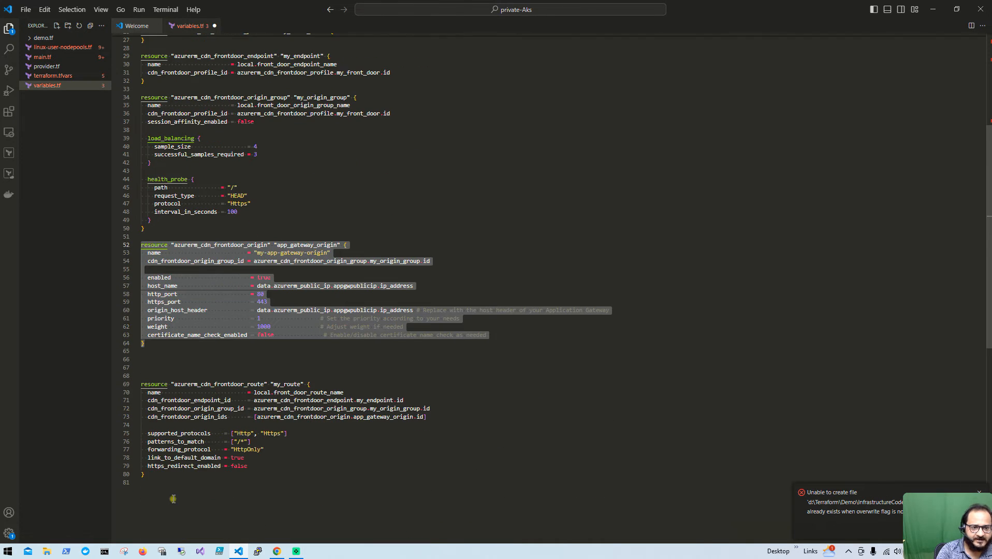
pyautogui.moveTo(147, 478); pyautogui.dragTo(140, 382)
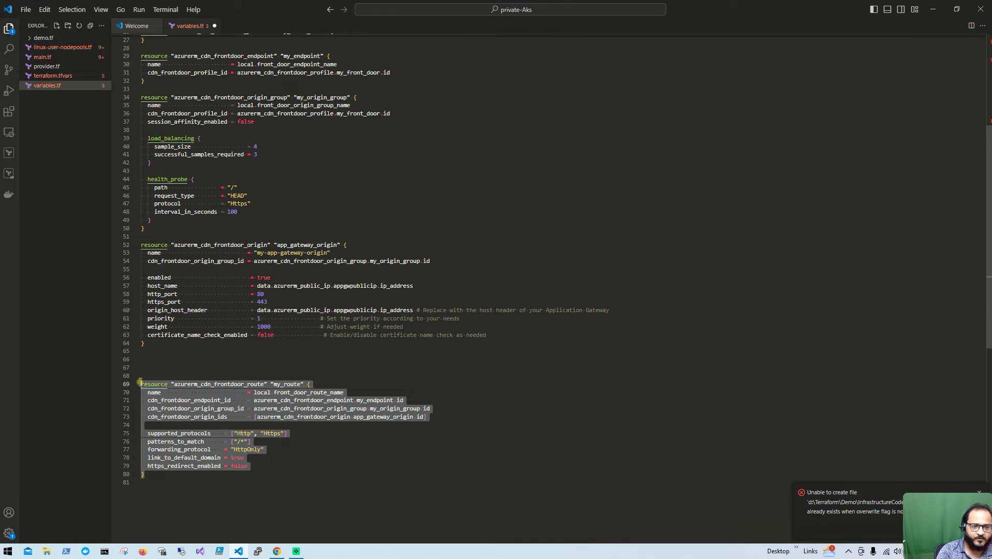
pyautogui.scroll(8, 388, 451)
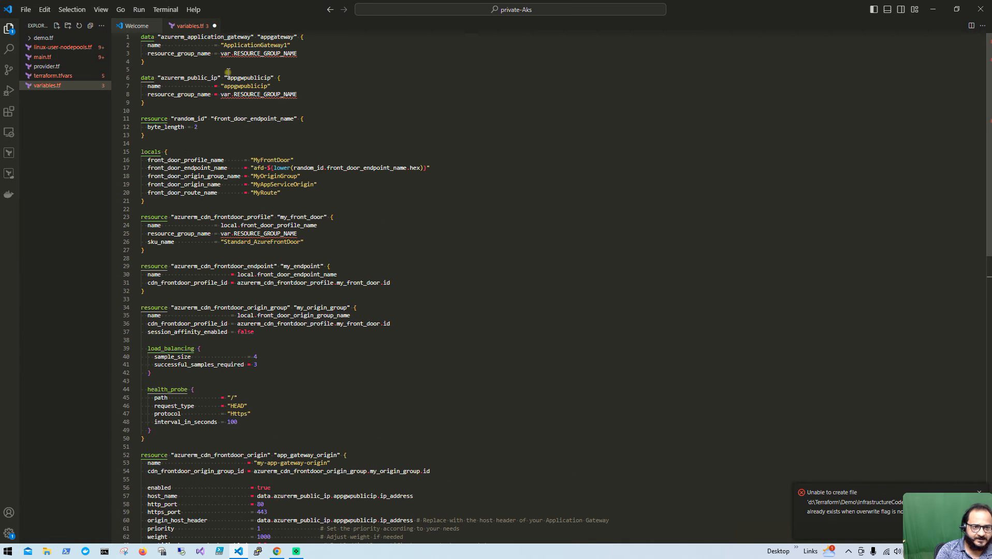
pyautogui.scroll(-4, 227, 470)
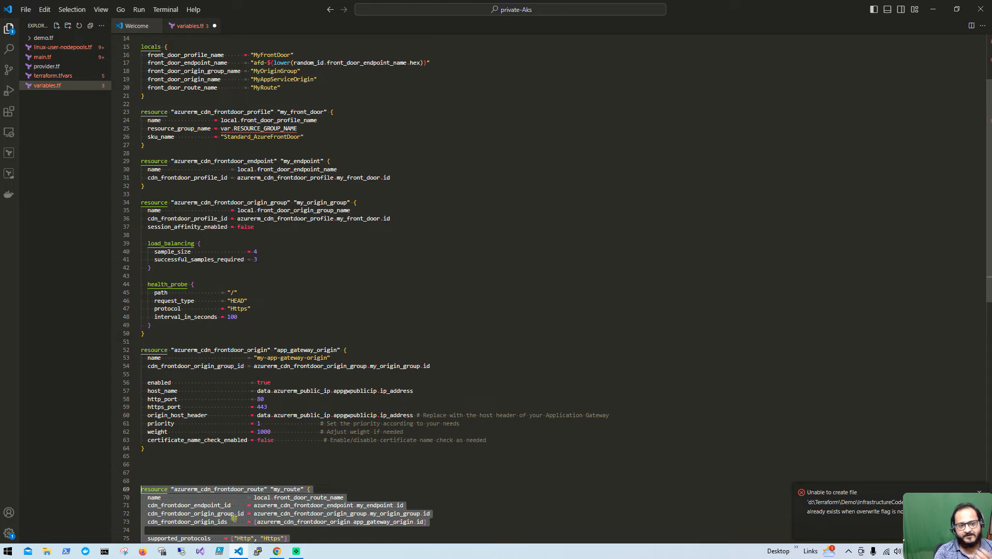
# Switch to the Azure portal and start creating an Azure Front Door profile with the Custom create option
pyautogui.click(276, 551)
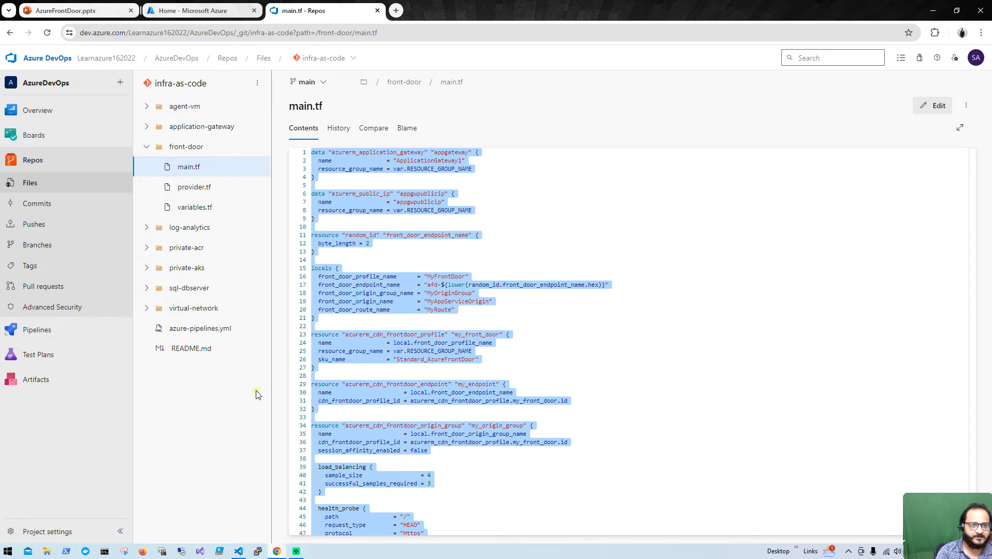
pyautogui.click(177, 10)
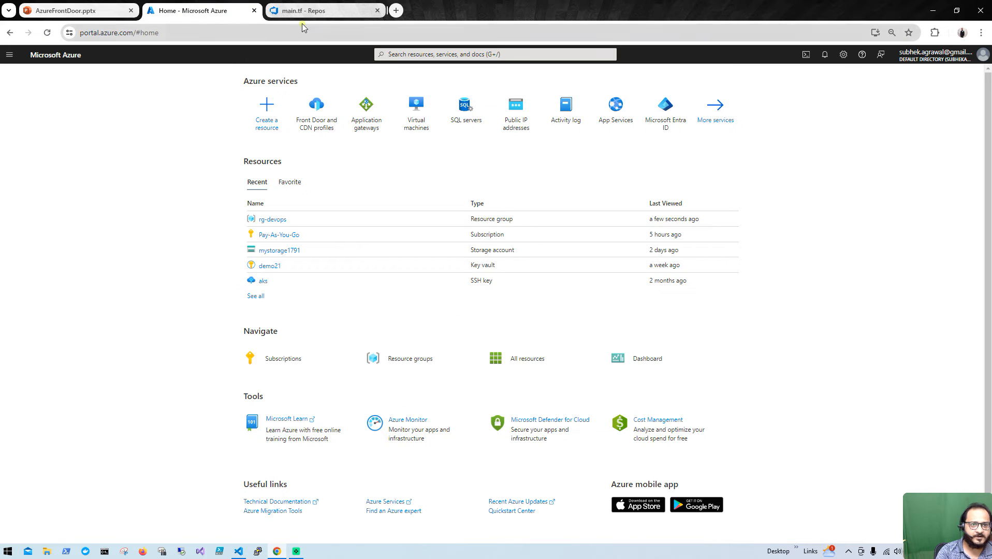
pyautogui.click(313, 120)
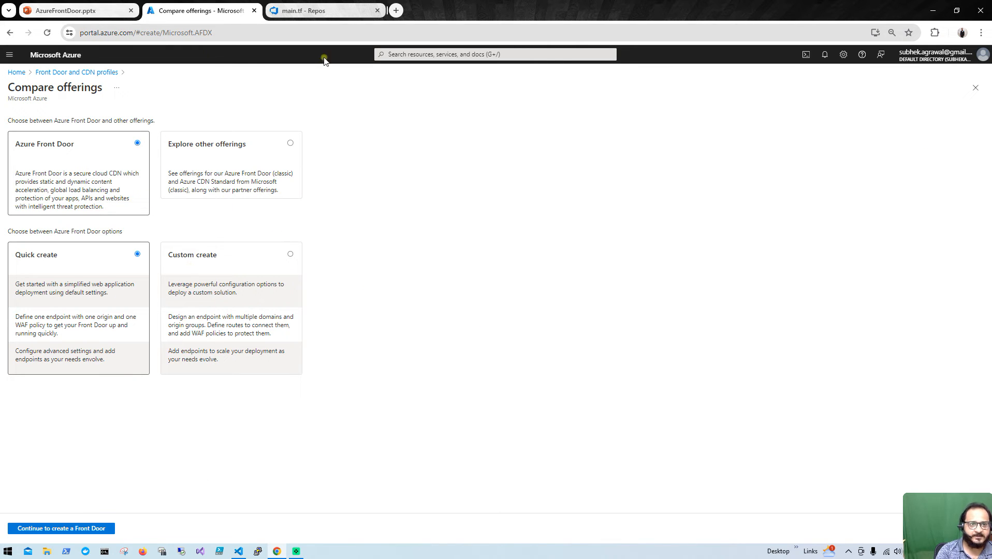
pyautogui.click(311, 10)
pyautogui.click(368, 401)
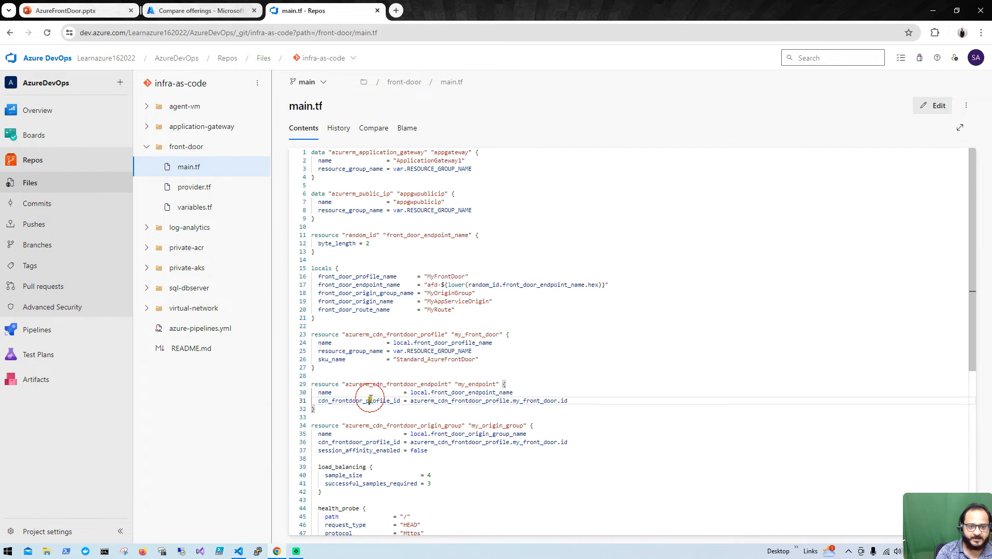
pyautogui.click(217, 12)
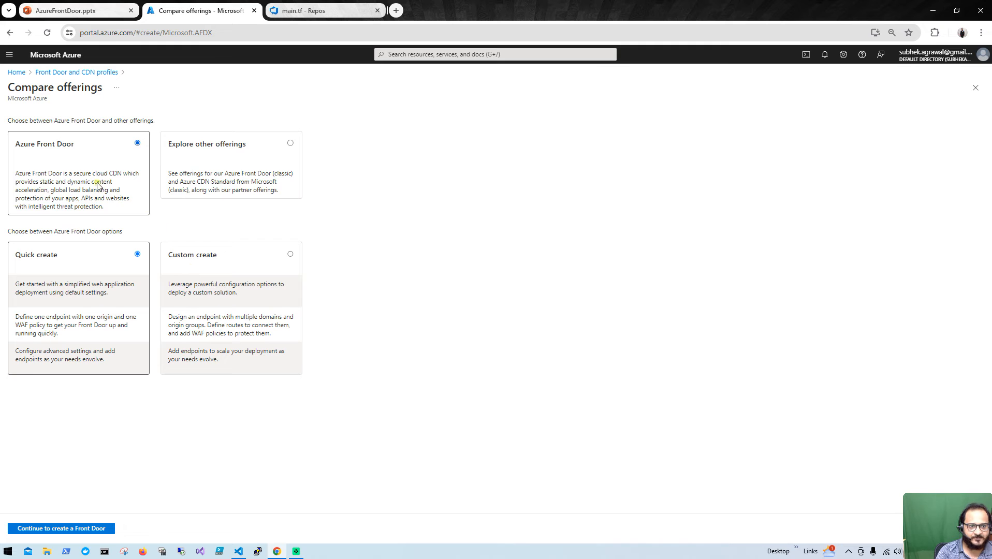
pyautogui.click(236, 267)
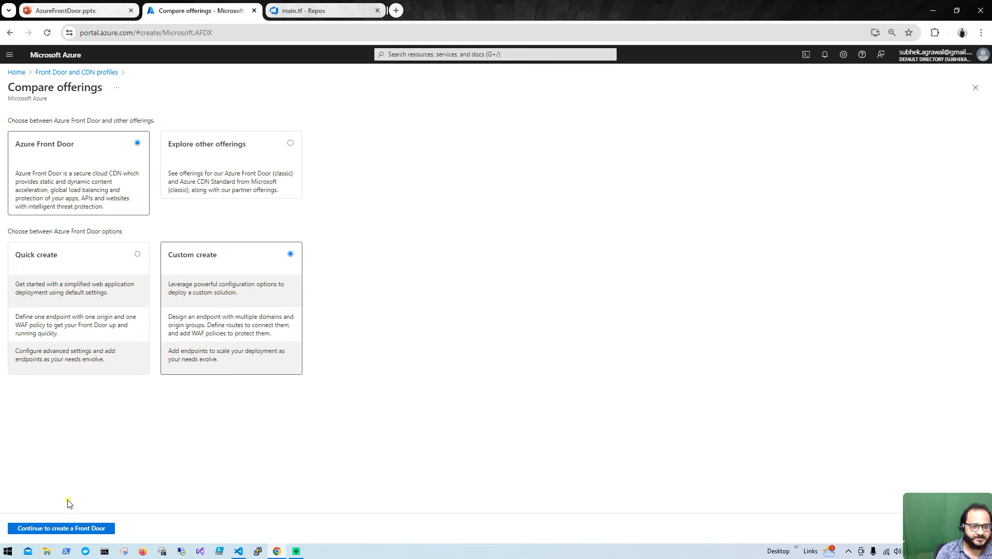
pyautogui.click(58, 529)
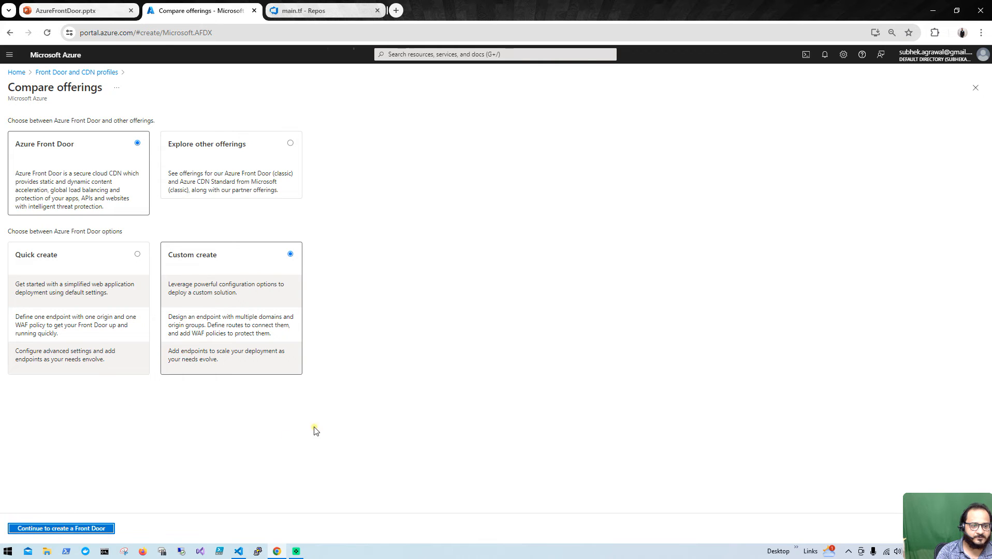
# Assign the new Front Door profile to the rg-devops resource group and name it demo
pyautogui.click(188, 234)
pyautogui.click(171, 278)
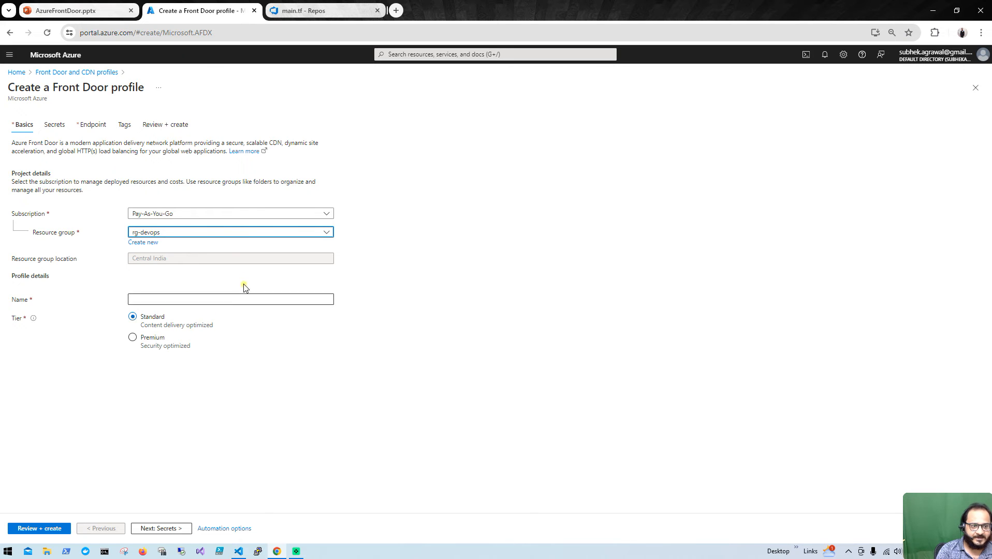
pyautogui.click(166, 299)
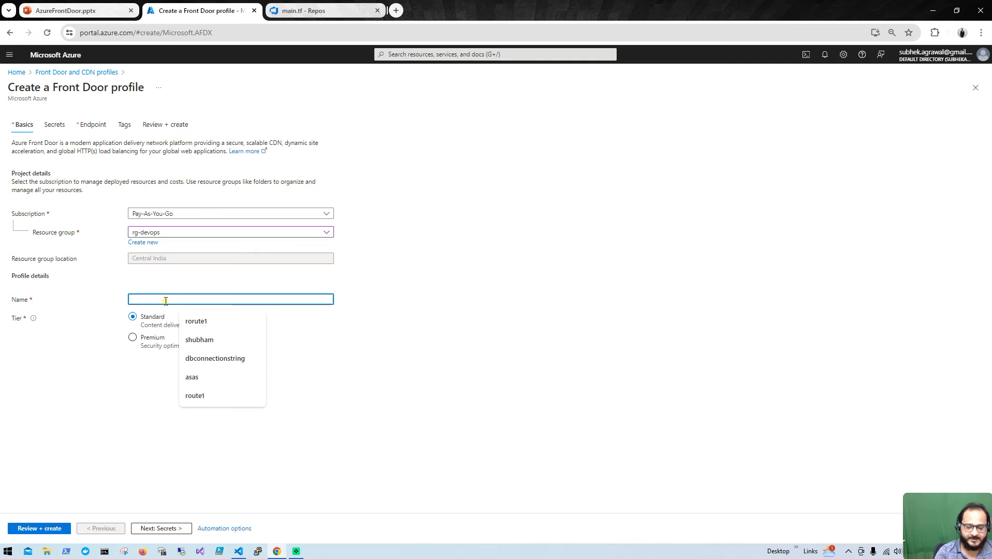
pyautogui.write('demo')
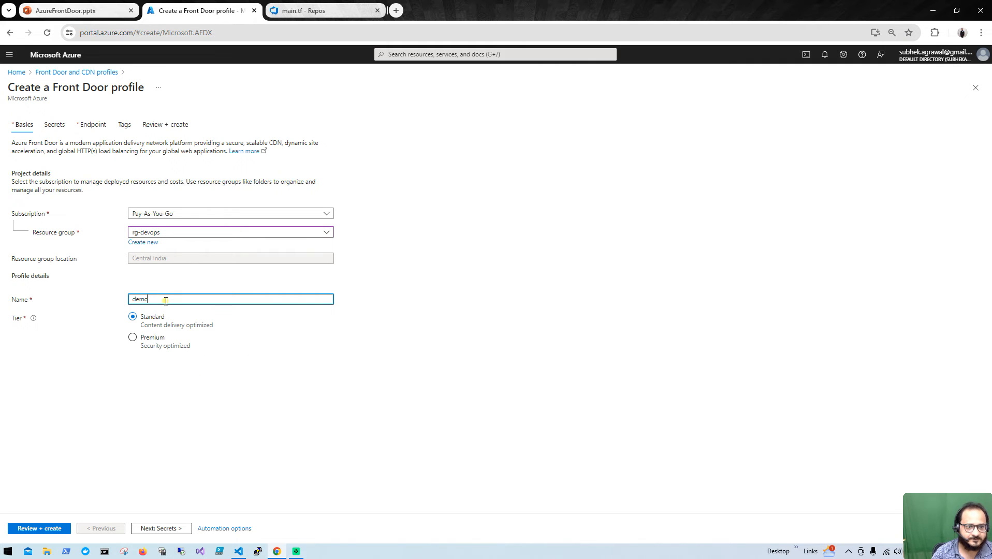
pyautogui.click(148, 371)
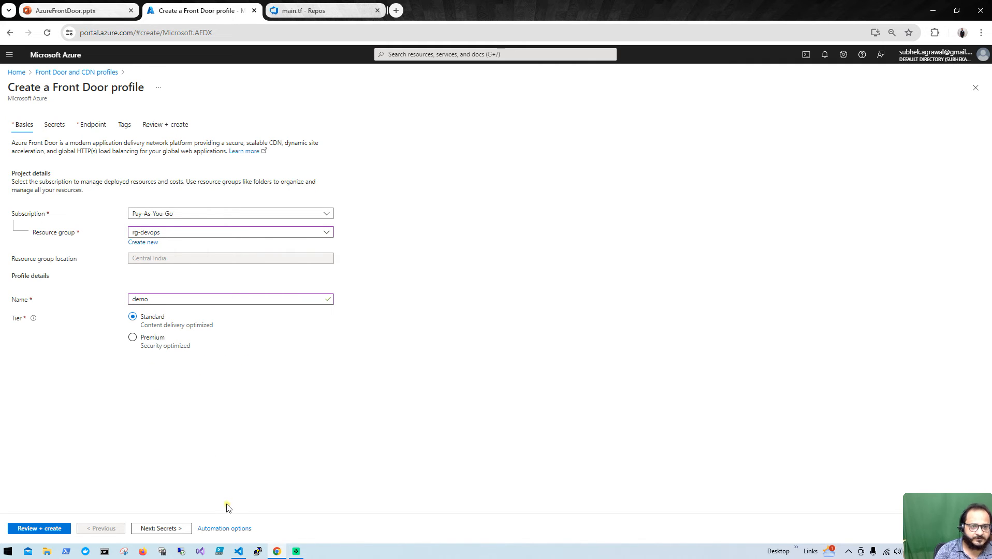
# Switch to Visual Studio Code and compare the my_front_door profile block in variables.tf with the portal's basic profile settings
pyautogui.click(238, 551)
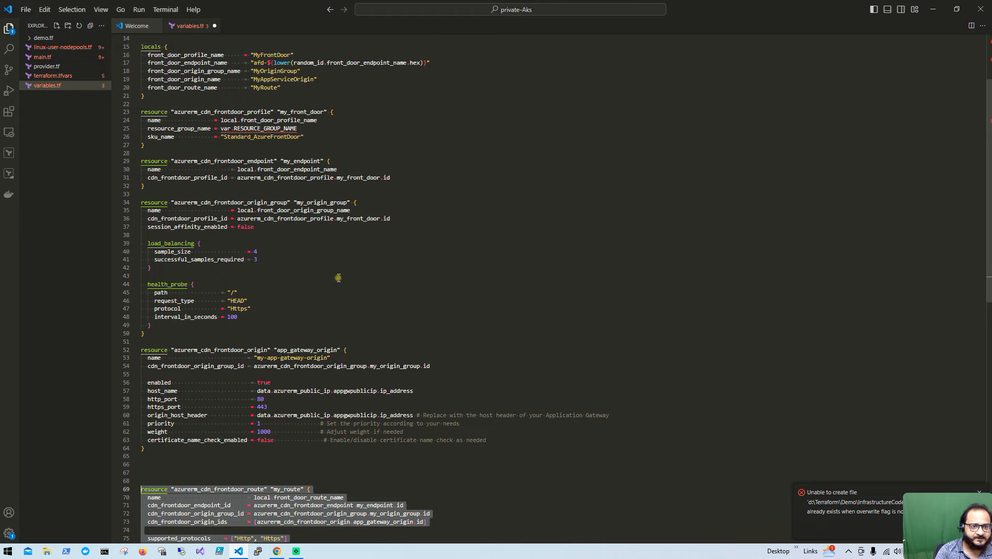
pyautogui.click(328, 259)
pyautogui.scroll(4, 310, 260)
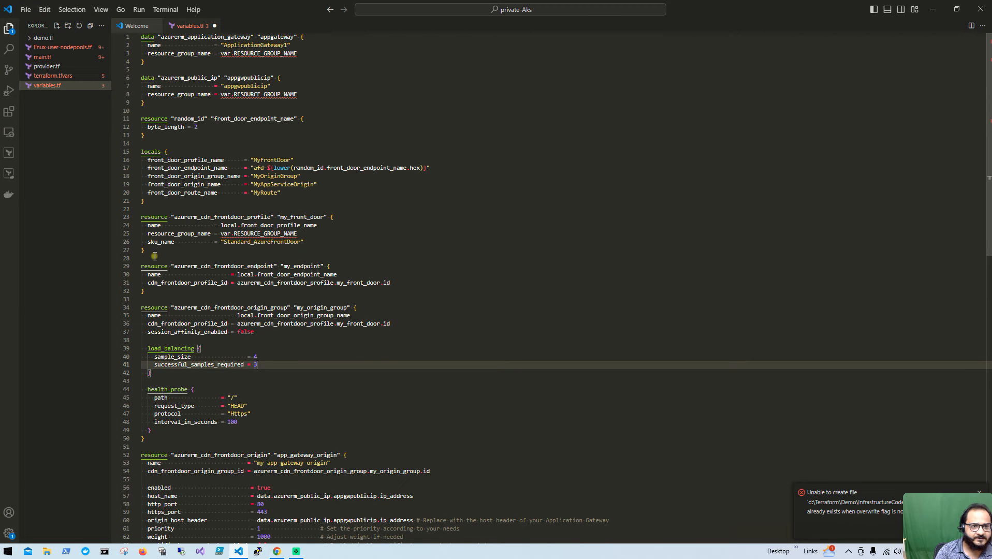
pyautogui.moveTo(154, 256); pyautogui.dragTo(132, 218)
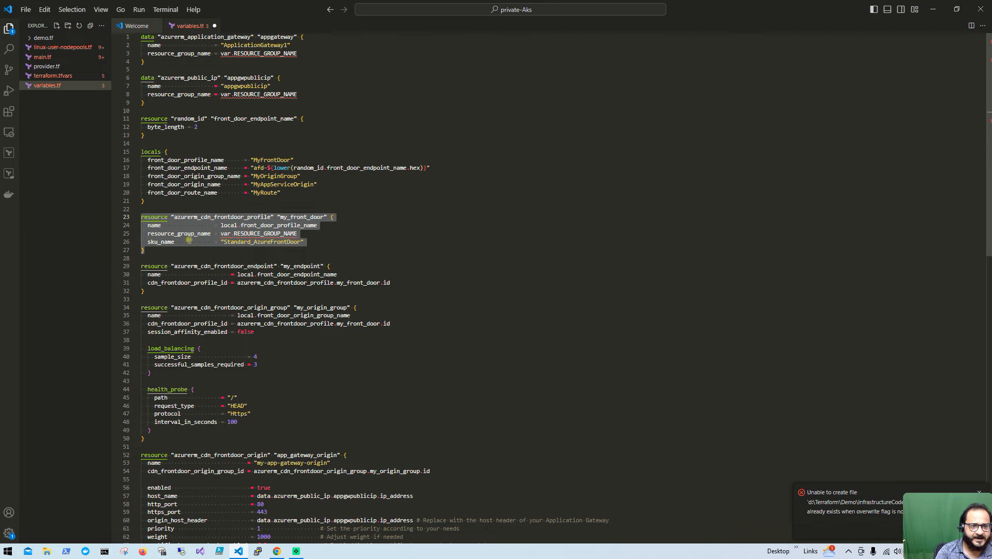
pyautogui.click(933, 9)
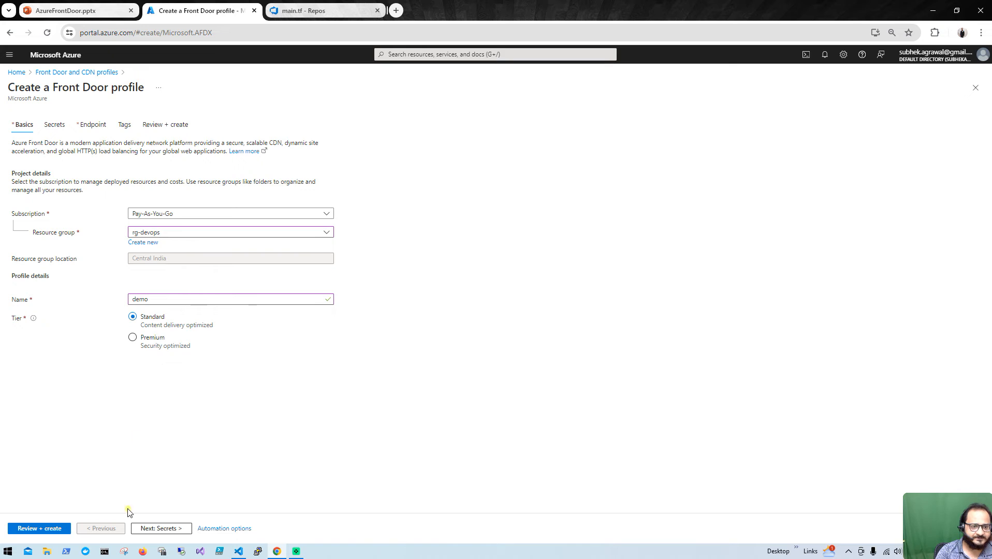
# Advance the profile creation to the endpoint settings without adding a certificate, and examine the my_endpoint block in variables.tf
pyautogui.click(160, 529)
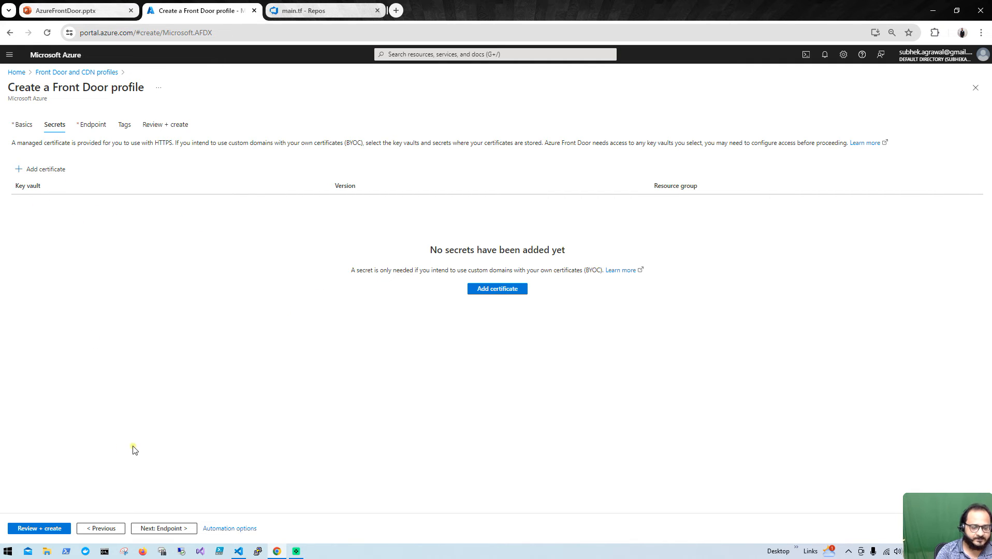
pyautogui.click(159, 531)
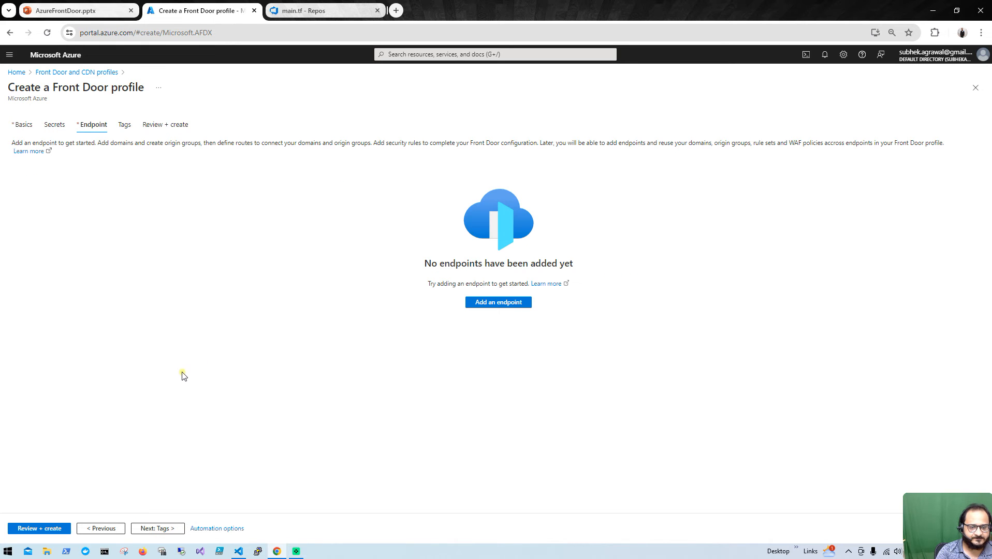
pyautogui.click(238, 551)
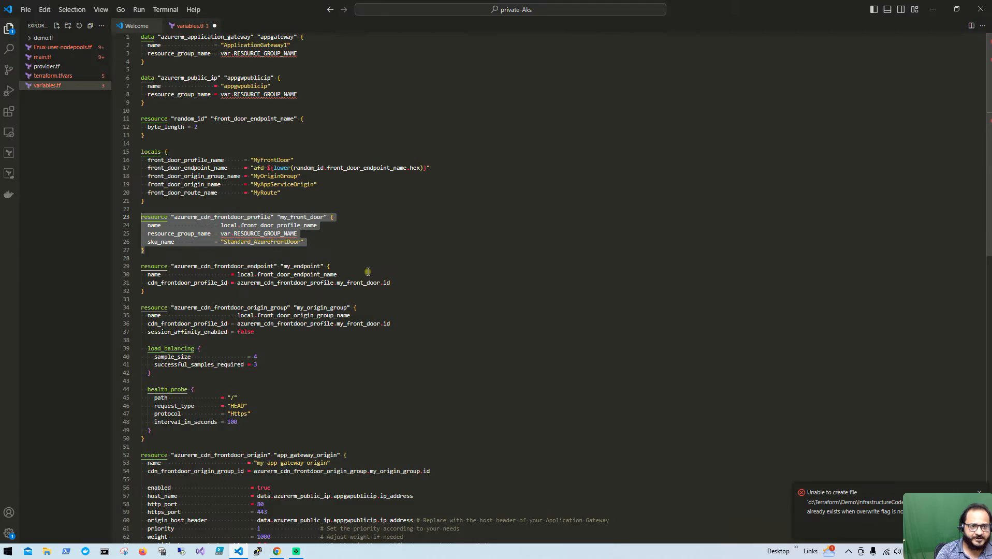
pyautogui.click(424, 276)
pyautogui.moveTo(160, 295); pyautogui.dragTo(140, 265)
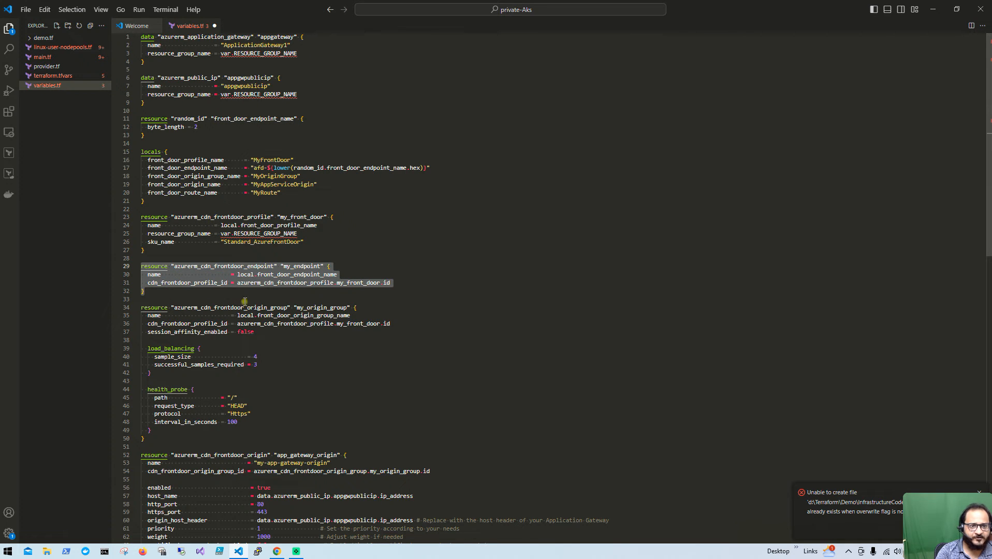
pyautogui.click(168, 299)
pyautogui.moveTo(147, 295); pyautogui.dragTo(140, 264)
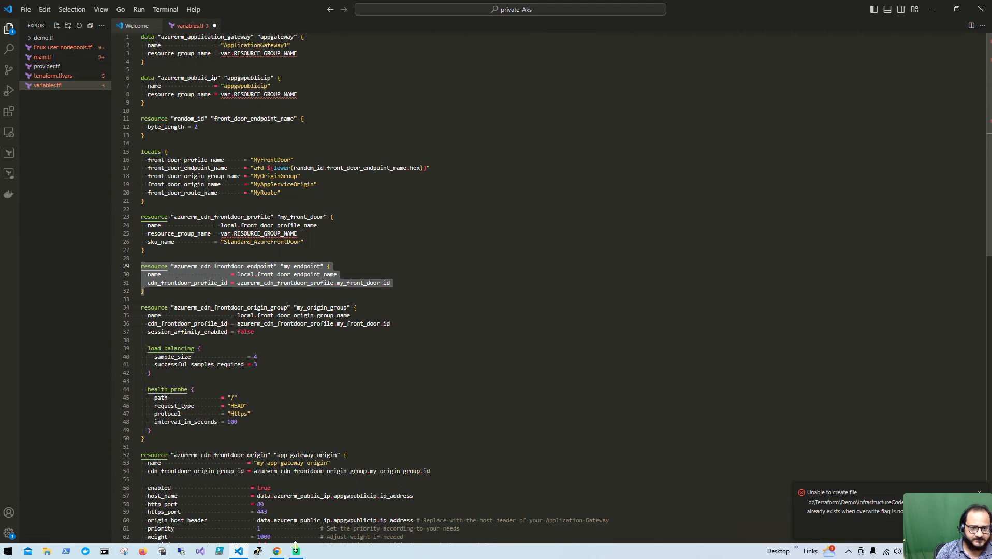
# Return to the Azure portal and add an enabled endpoint named endpoint1 to the Front Door profile
pyautogui.click(276, 551)
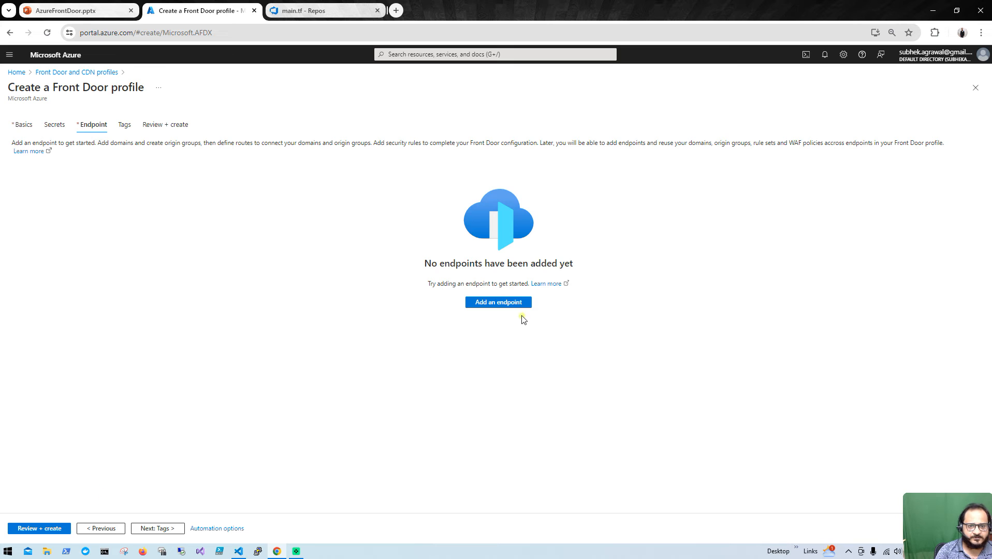
pyautogui.click(487, 303)
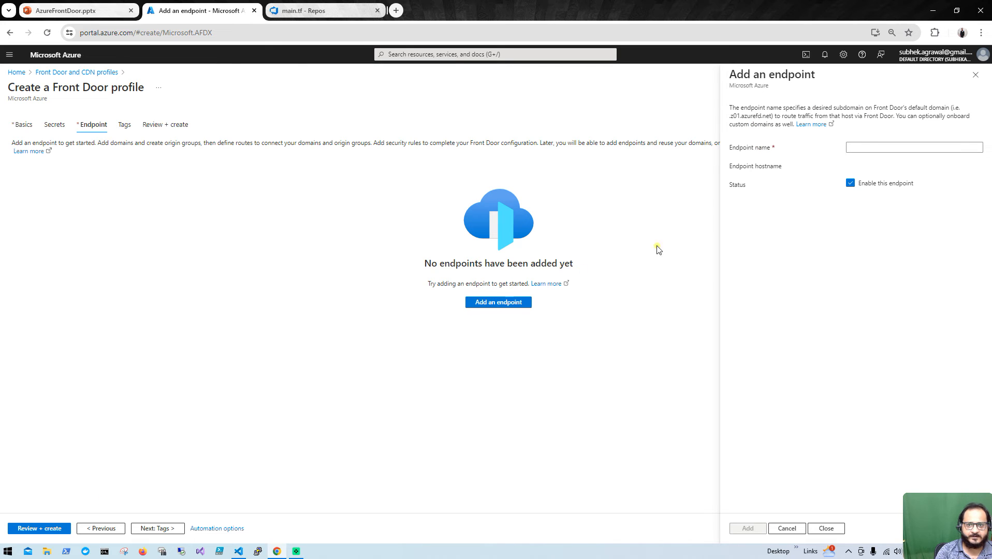
pyautogui.click(872, 147)
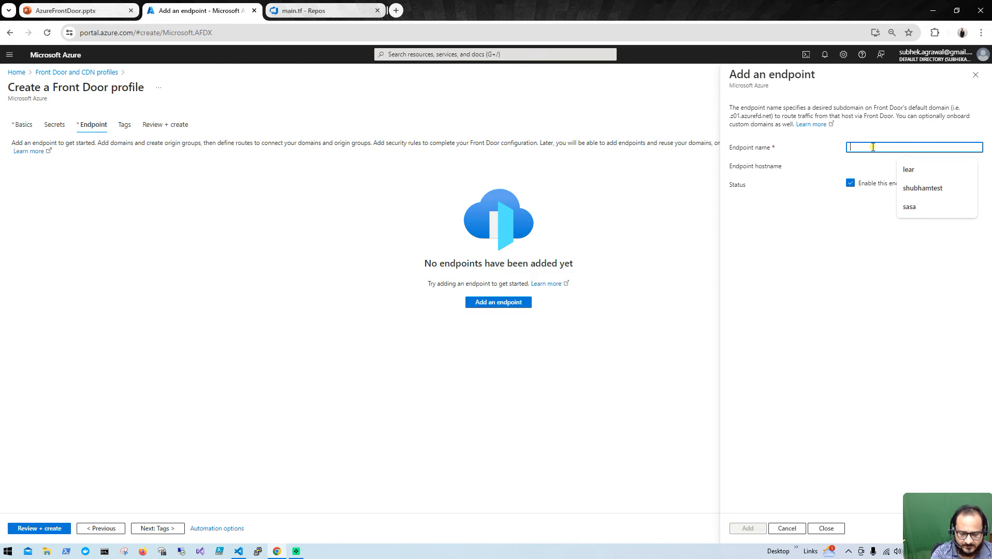
pyautogui.write('endpoint1')
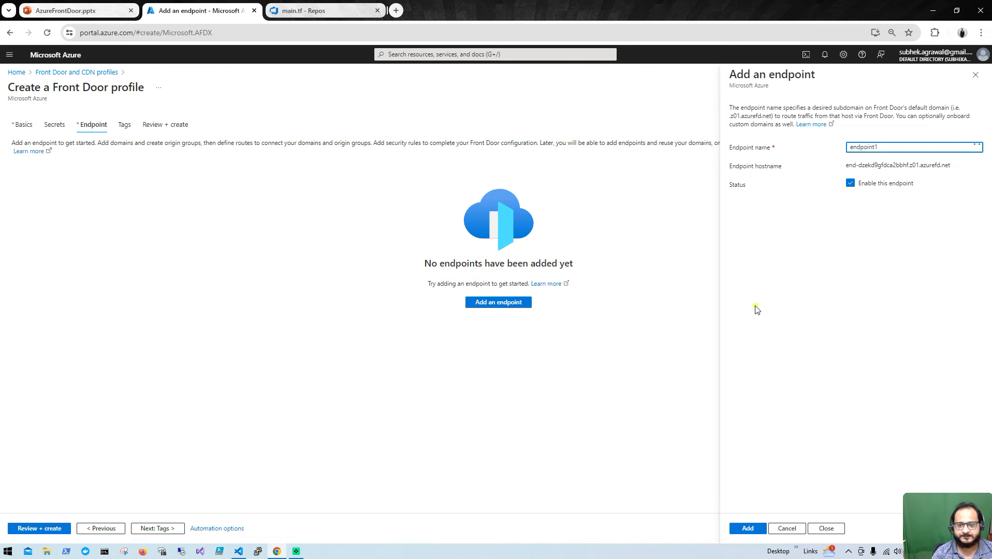
pyautogui.click(731, 528)
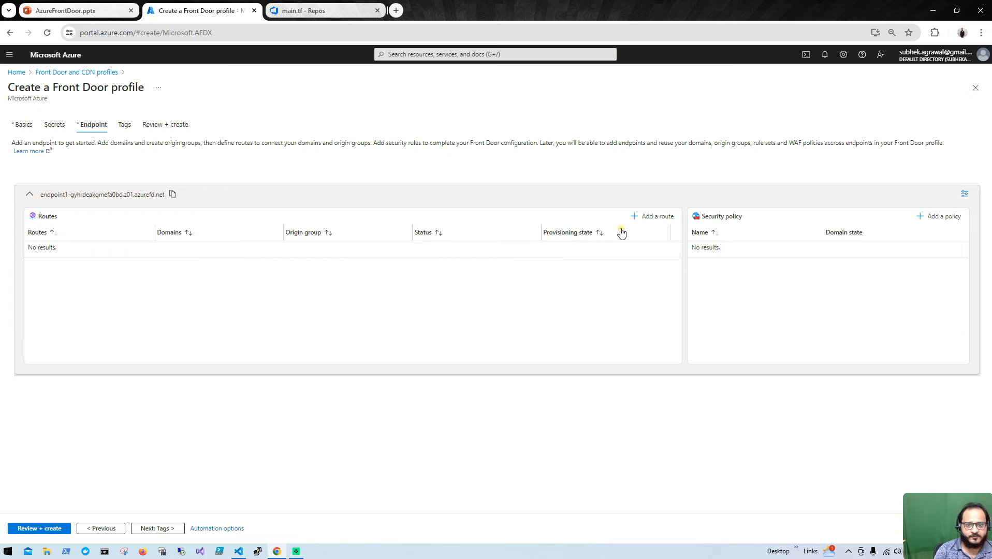
# Open a new route for the endpoint and compare its settings with the endpoint, origin and my_route blocks in variables.tf
pyautogui.click(652, 222)
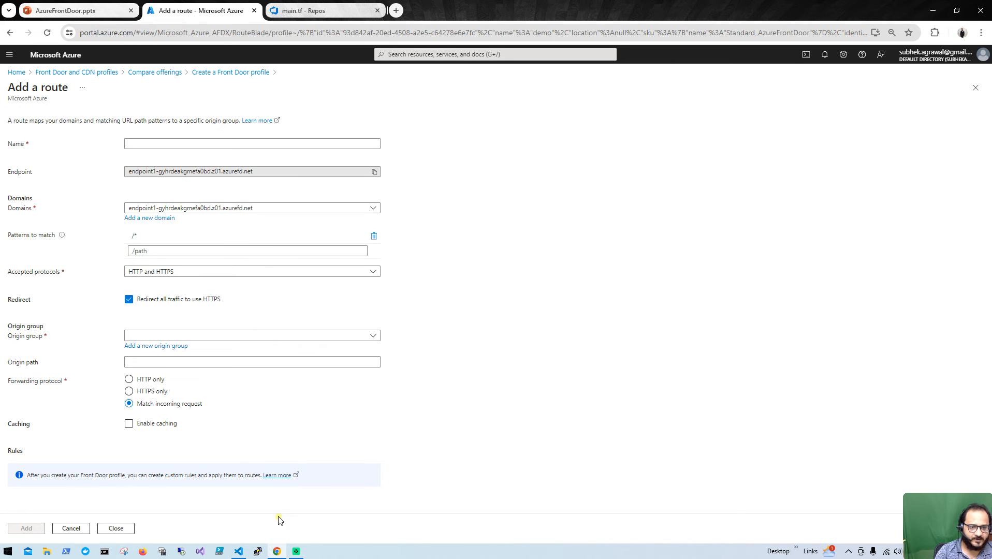
pyautogui.click(239, 552)
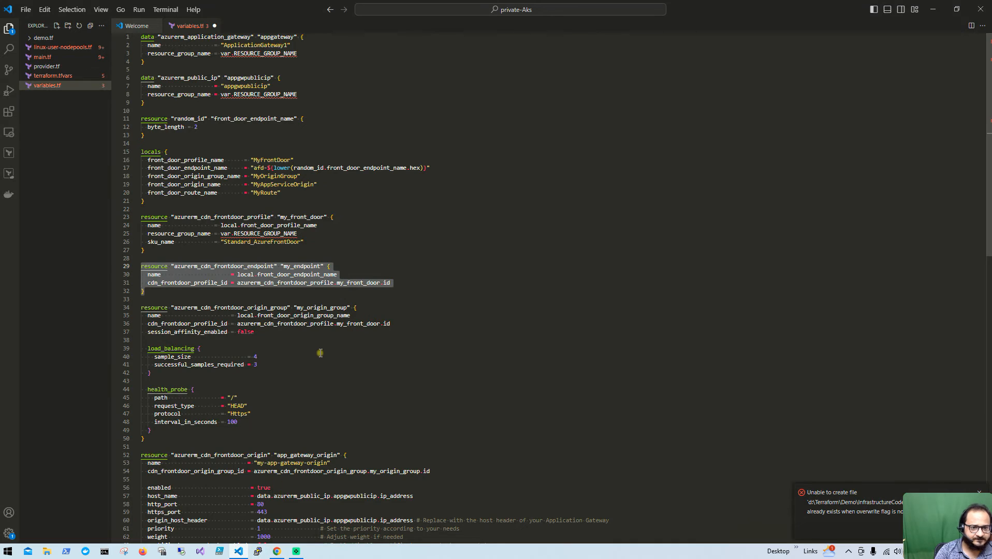
pyautogui.click(267, 341)
pyautogui.moveTo(147, 291); pyautogui.dragTo(120, 267)
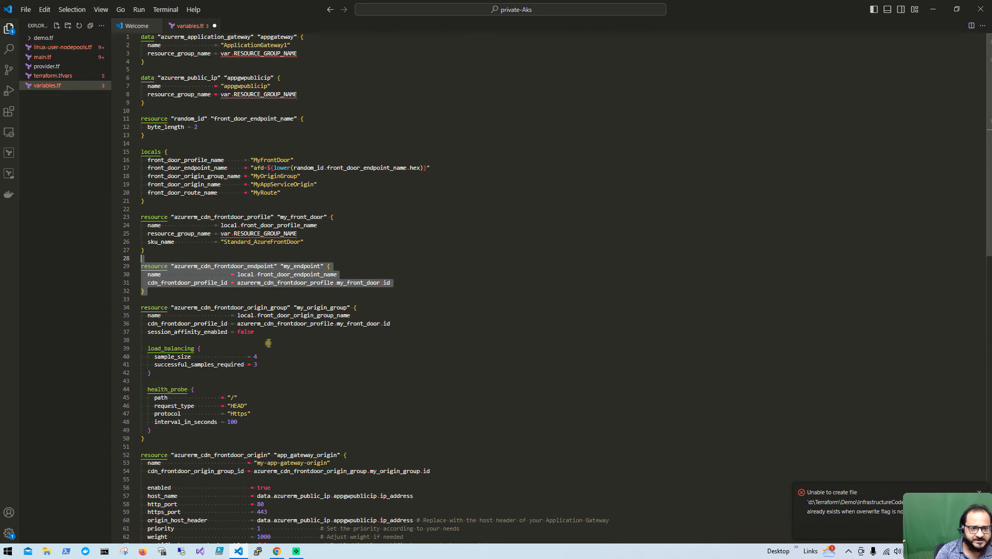
pyautogui.scroll(-3, 264, 463)
pyautogui.scroll(-2, 264, 462)
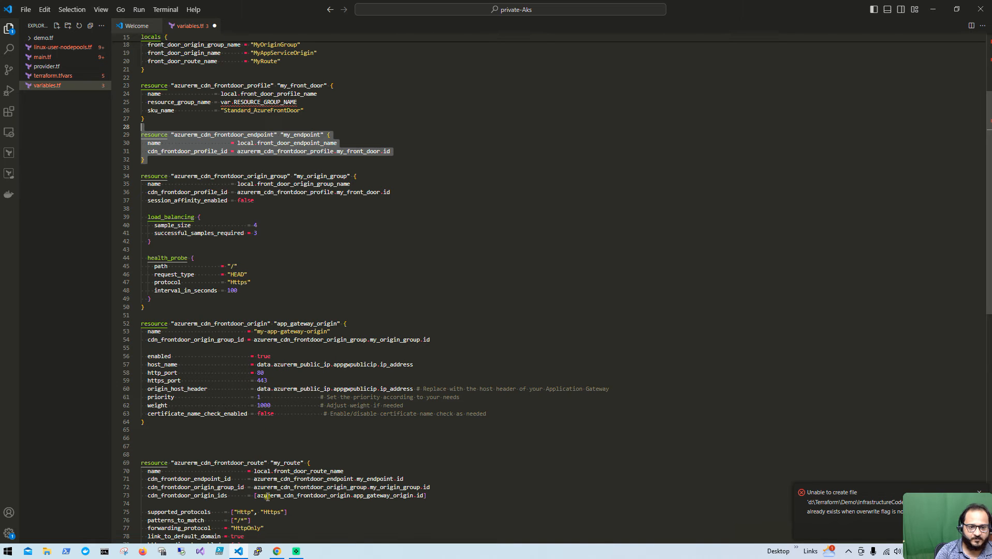
pyautogui.click(278, 551)
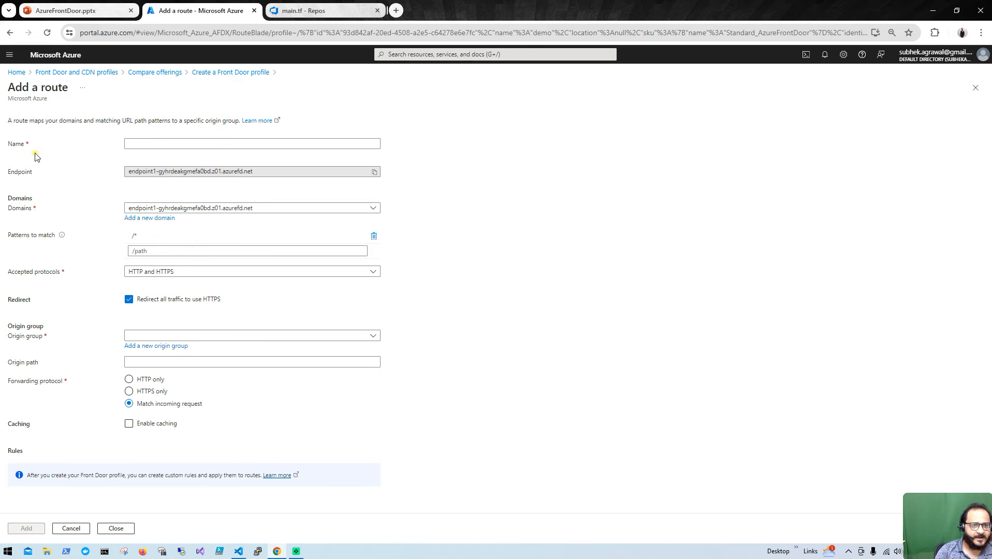
# Name the new route rount1 and start a new origin group for it named o1
pyautogui.click(154, 146)
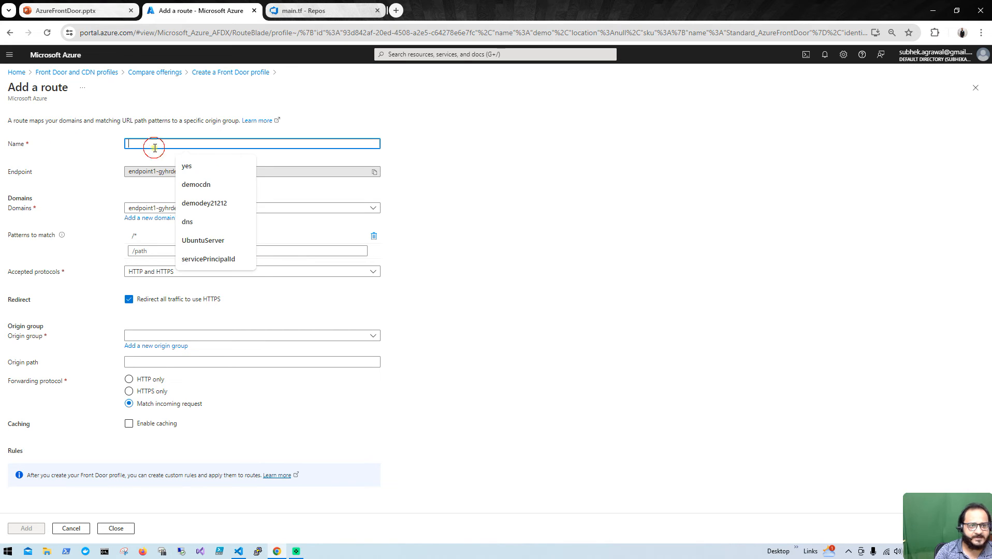
pyautogui.write('rount1')
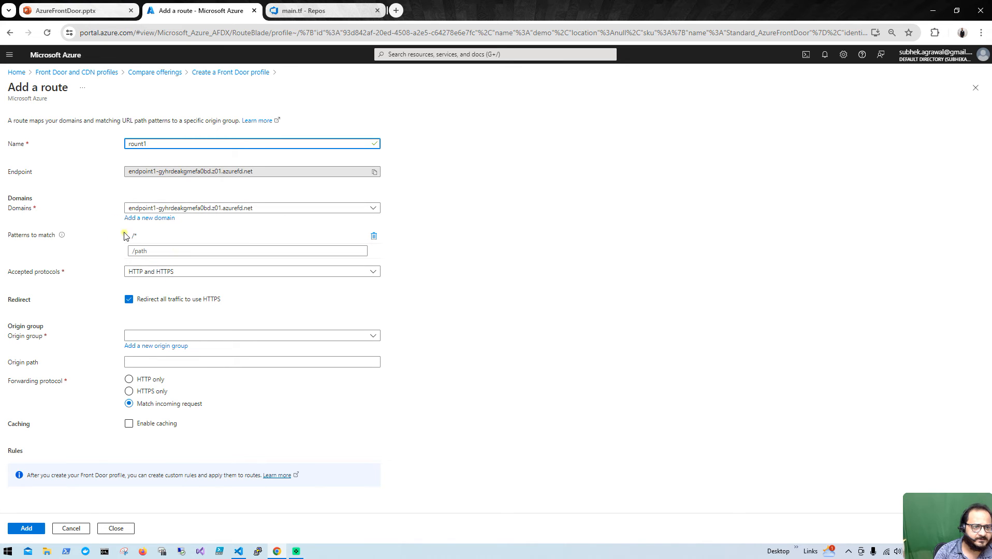
pyautogui.click(158, 336)
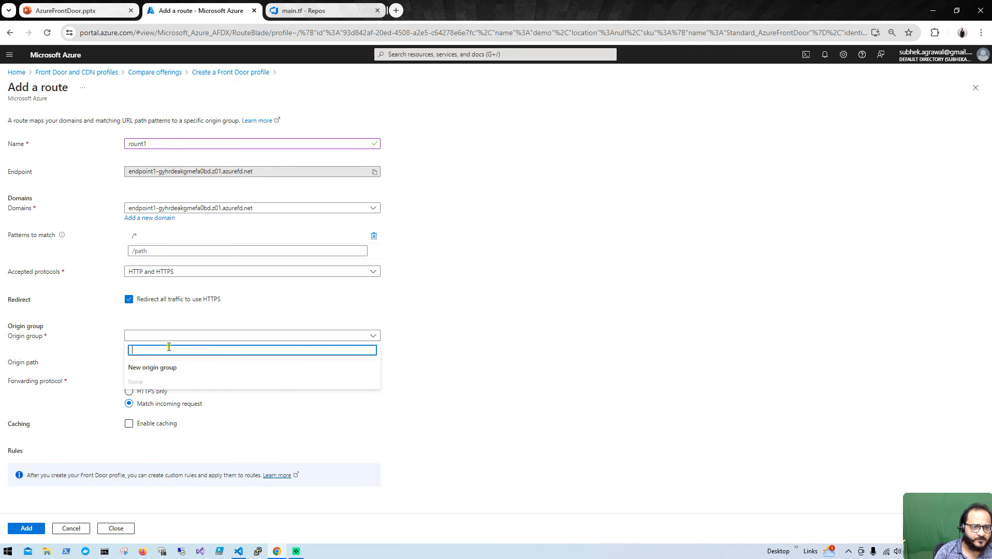
pyautogui.click(417, 330)
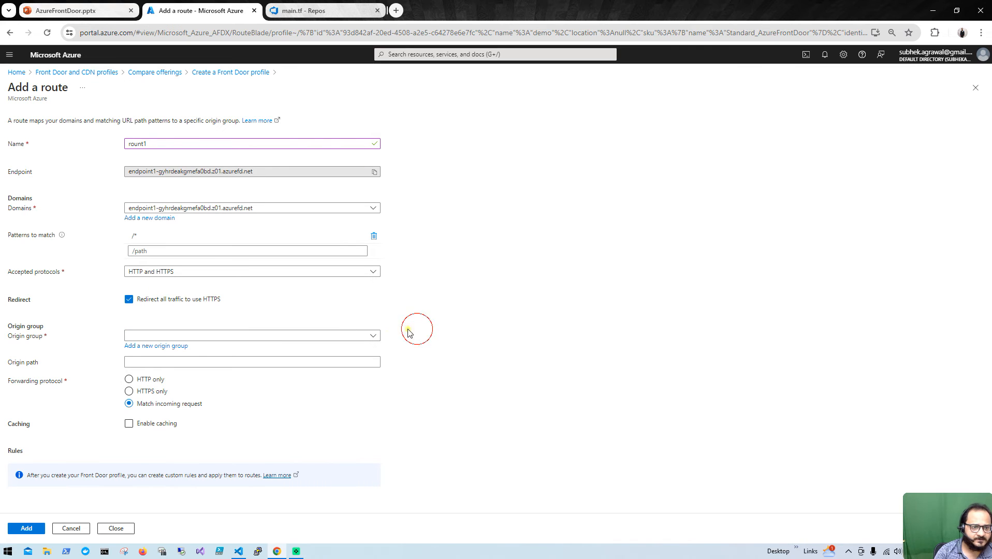
pyautogui.click(165, 346)
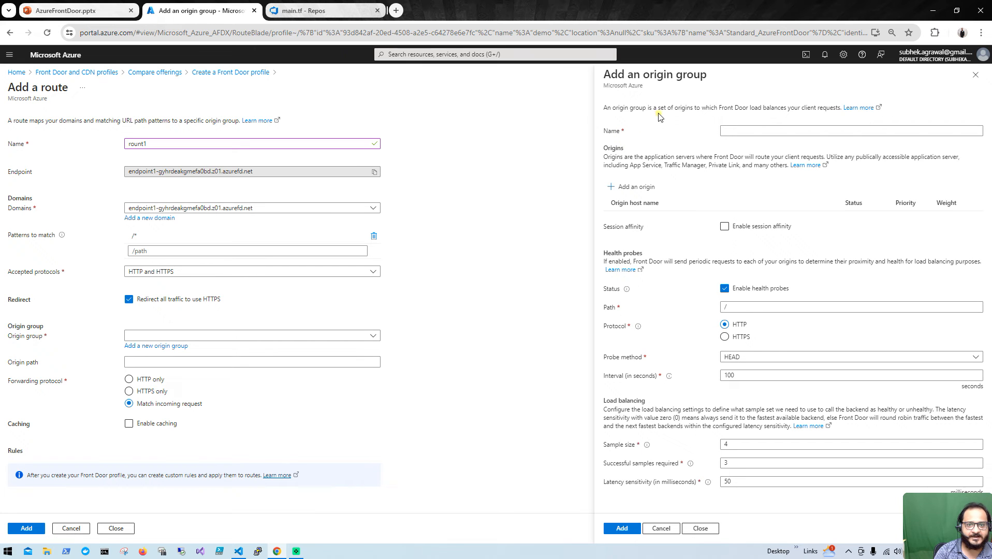
pyautogui.click(725, 133)
pyautogui.write('o1')
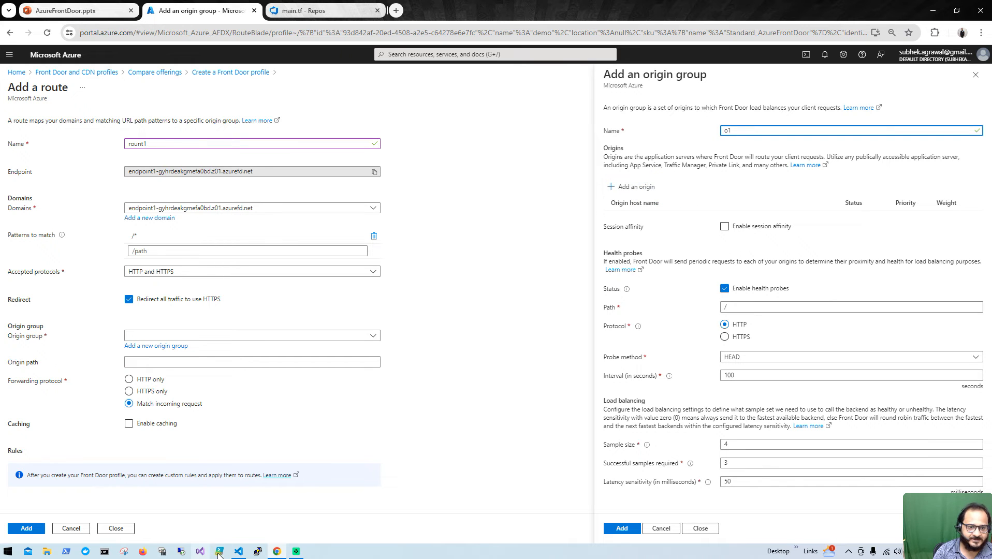
# Switch to Visual Studio Code and compare the my_origin_group, app_gateway_origin and my_route blocks in variables.tf with the portal's origin group and route settings
pyautogui.click(239, 552)
pyautogui.click(296, 283)
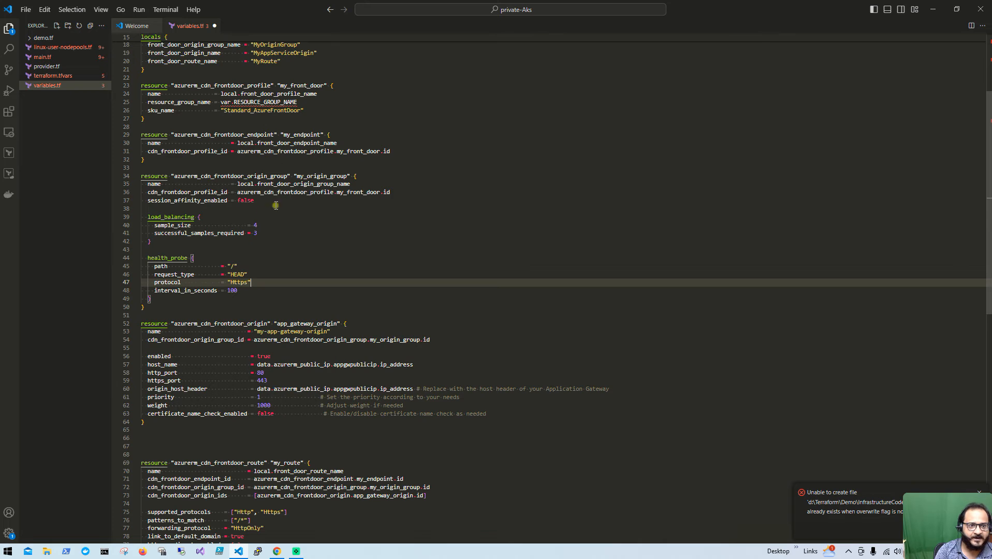
pyautogui.moveTo(152, 249); pyautogui.dragTo(136, 185)
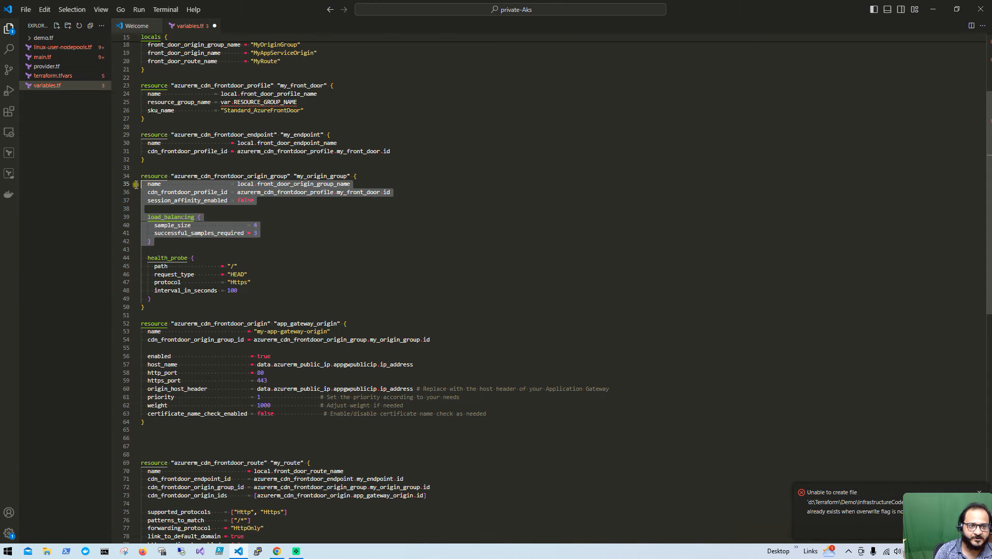
pyautogui.moveTo(159, 428); pyautogui.dragTo(141, 315)
pyautogui.scroll(-3, 177, 436)
pyautogui.moveTo(154, 483); pyautogui.dragTo(137, 385)
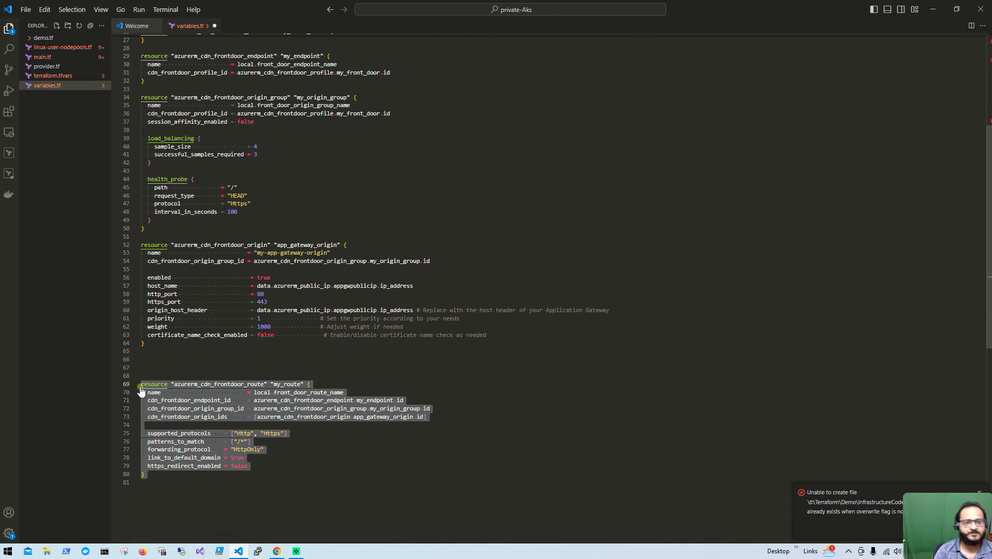
pyautogui.scroll(4, 426, 347)
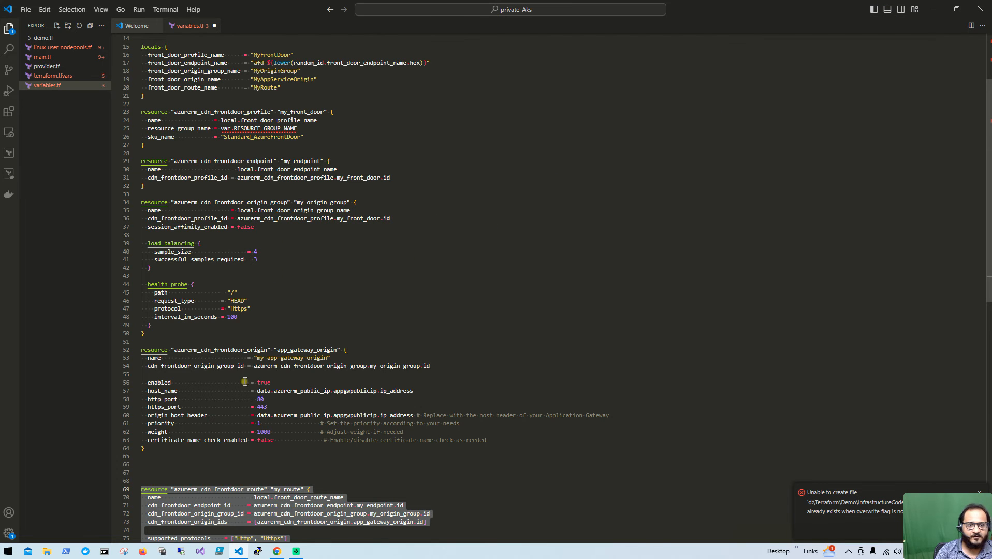
pyautogui.scroll(-3, 244, 381)
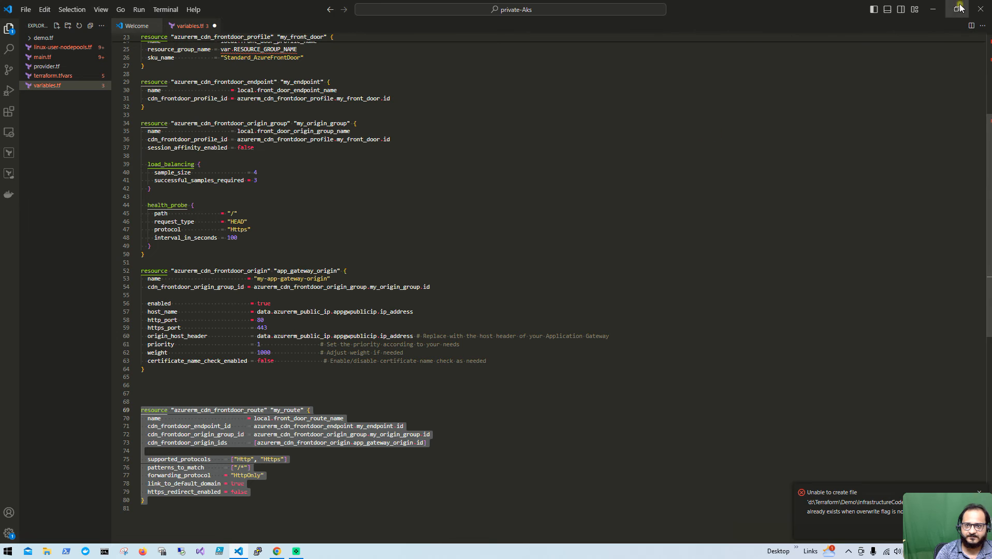
# Return to the Azure portal, discard the unsaved origin group and route, and go back to the refreshed Front Door and CDN profiles list
pyautogui.click(932, 10)
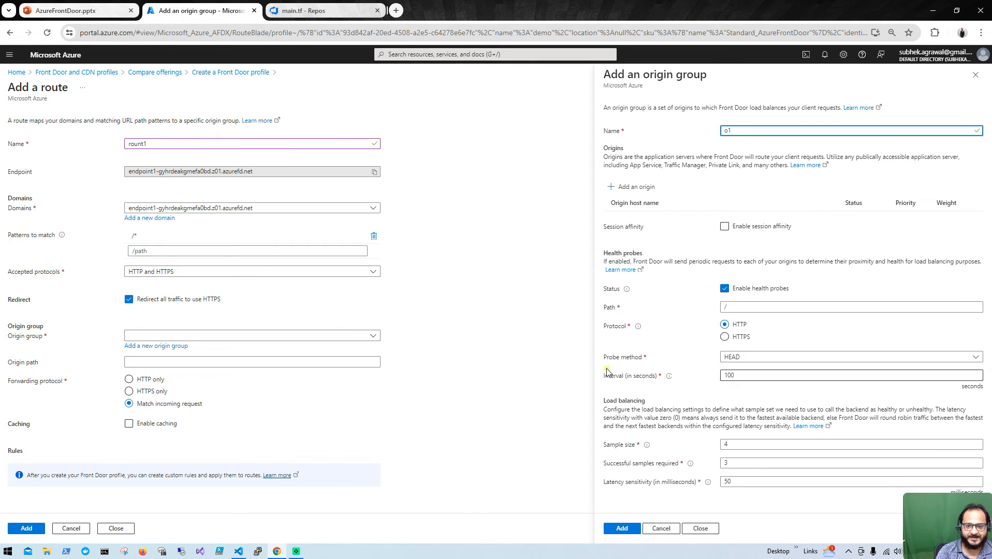
pyautogui.click(668, 532)
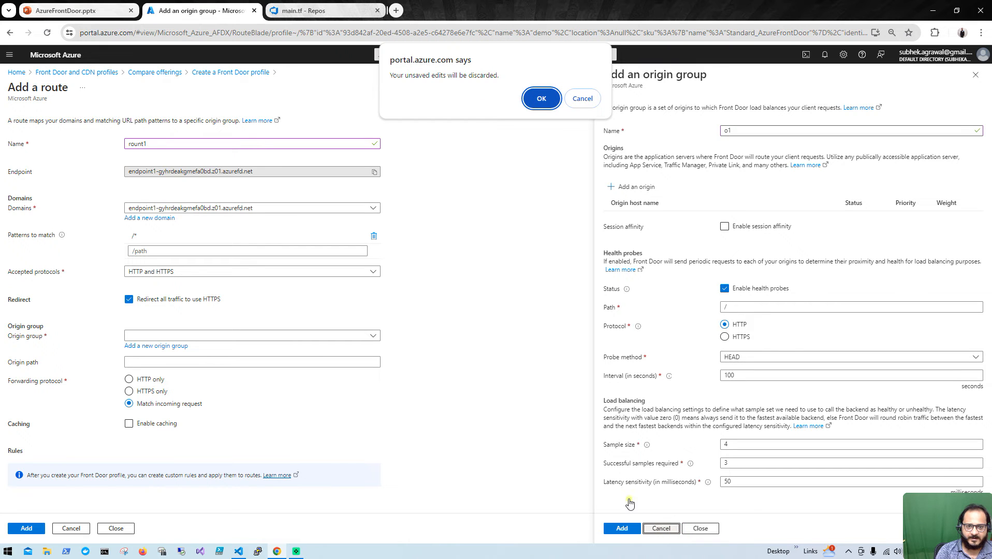
pyautogui.click(536, 101)
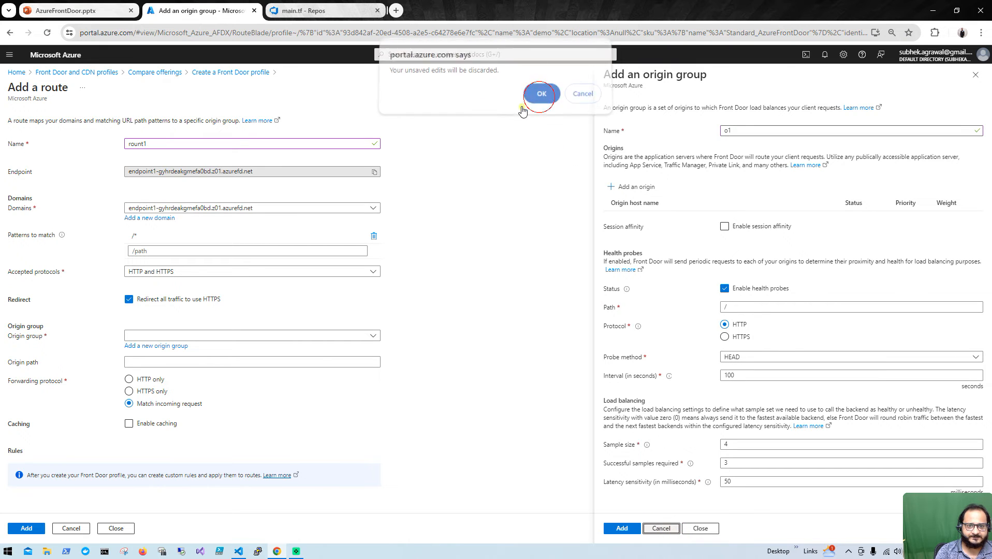
pyautogui.click(106, 532)
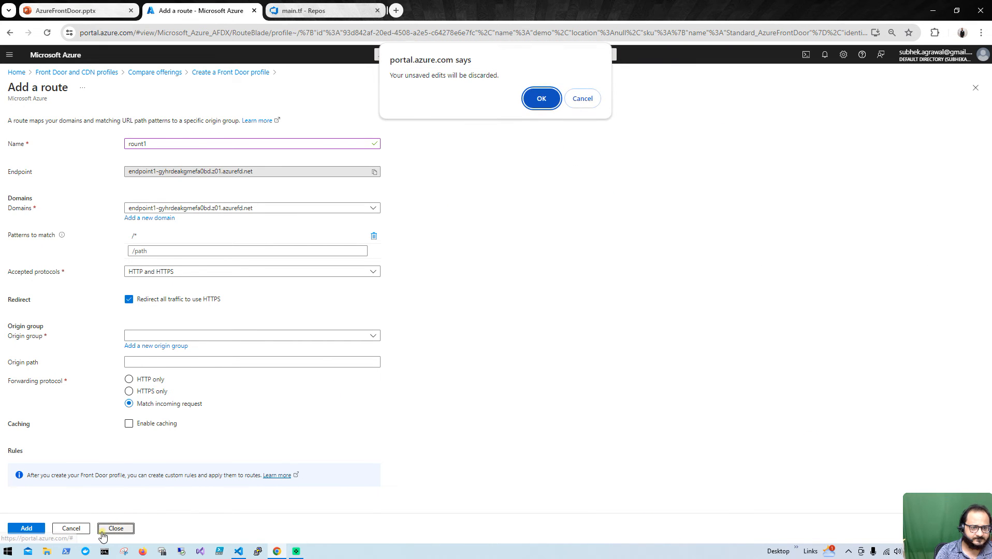
pyautogui.click(536, 100)
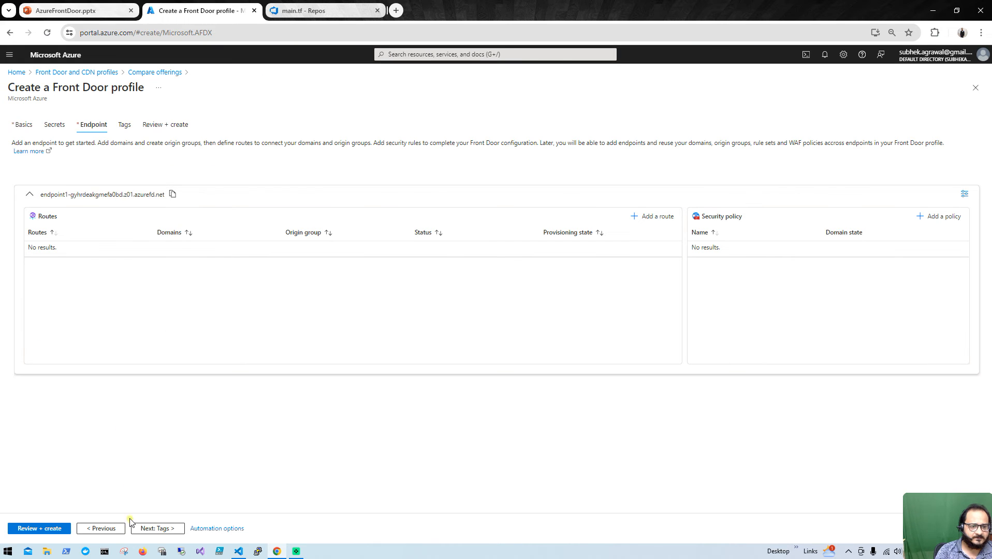
pyautogui.click(61, 77)
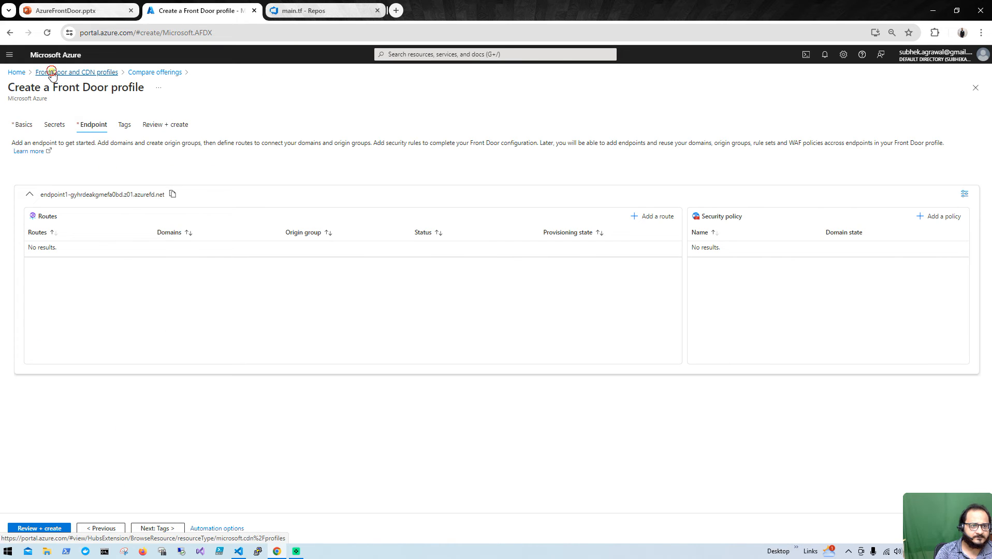
pyautogui.click(130, 115)
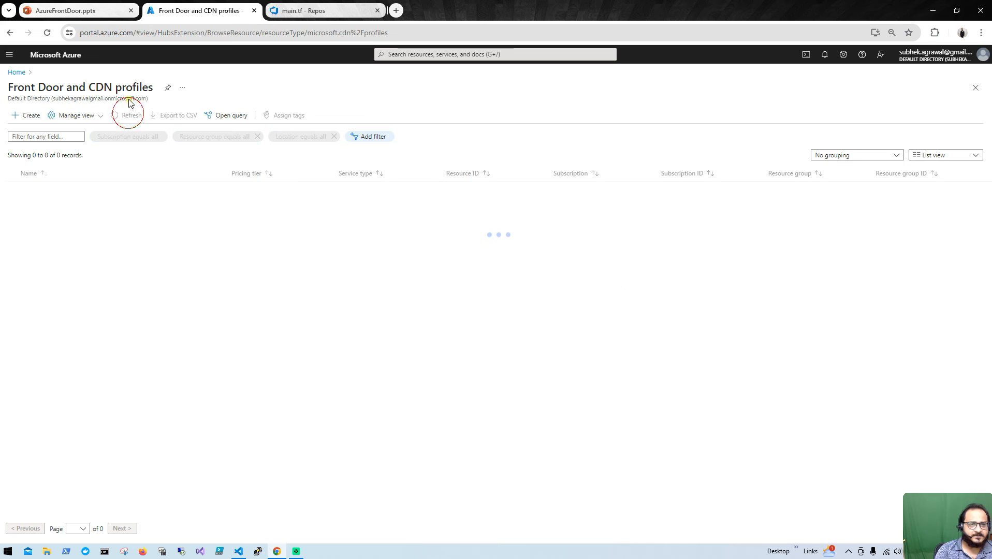
# Switch to Azure DevOps and open the infra-as-code pipeline
pyautogui.click(327, 10)
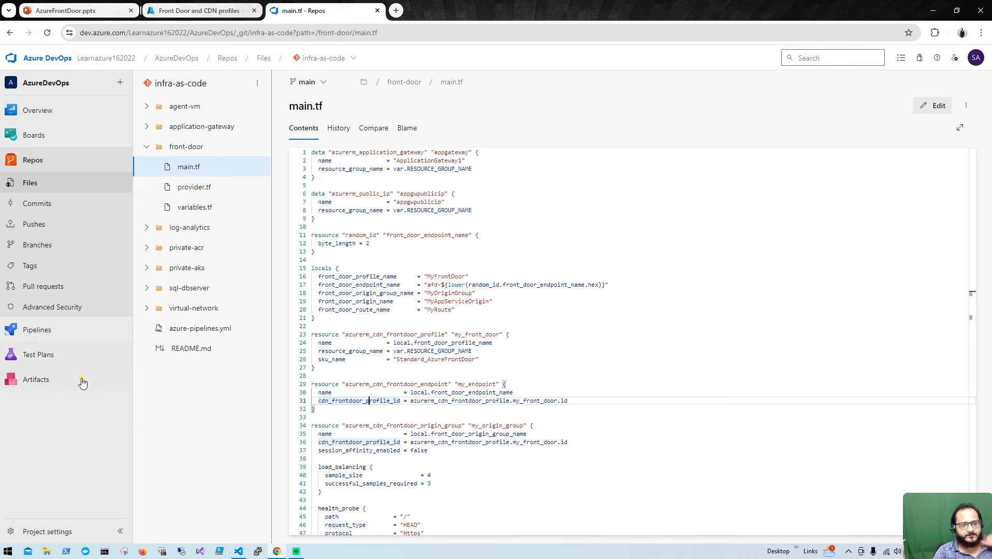
pyautogui.click(64, 332)
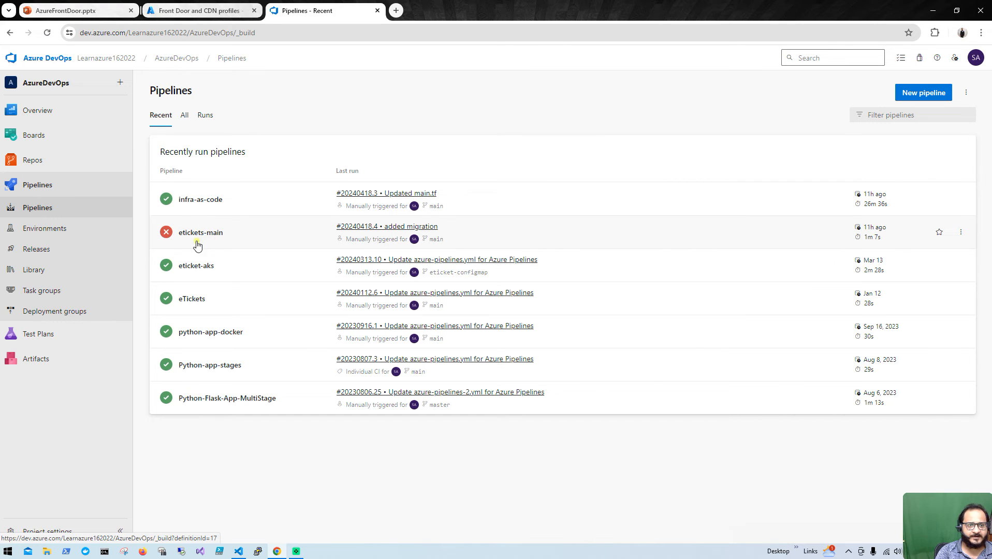
pyautogui.click(239, 205)
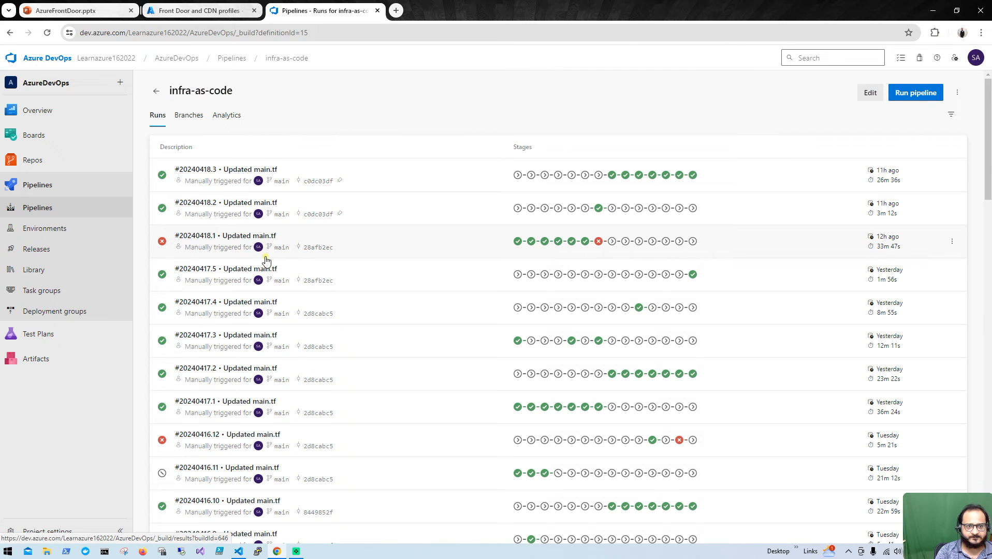
# Set up a pipeline run limited to the create_vnet, create_vm, create_acr, create_db, create_appgw, create_aks and create_FrontDoor stages
pyautogui.click(906, 95)
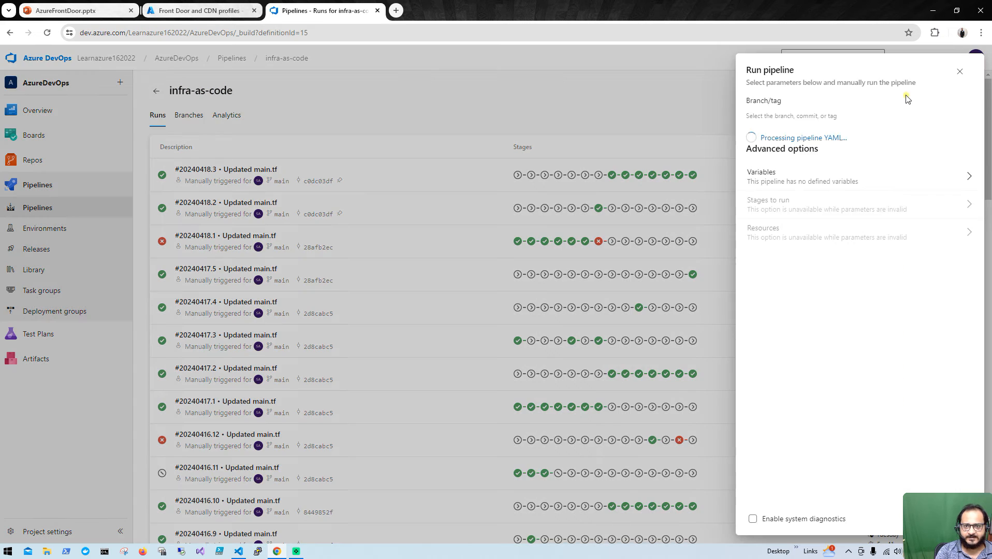
pyautogui.click(790, 210)
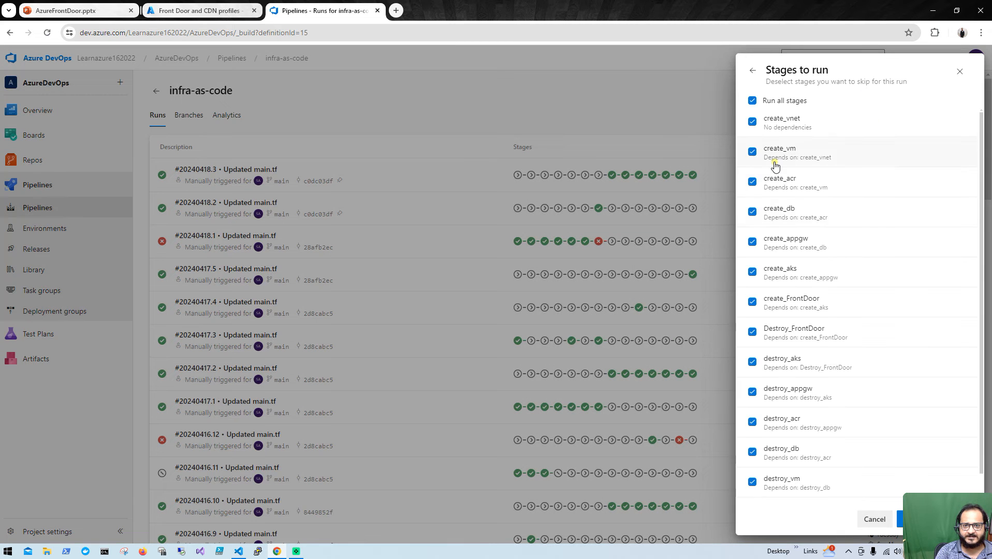
pyautogui.click(778, 101)
pyautogui.click(788, 129)
pyautogui.click(785, 154)
pyautogui.click(788, 188)
pyautogui.click(783, 228)
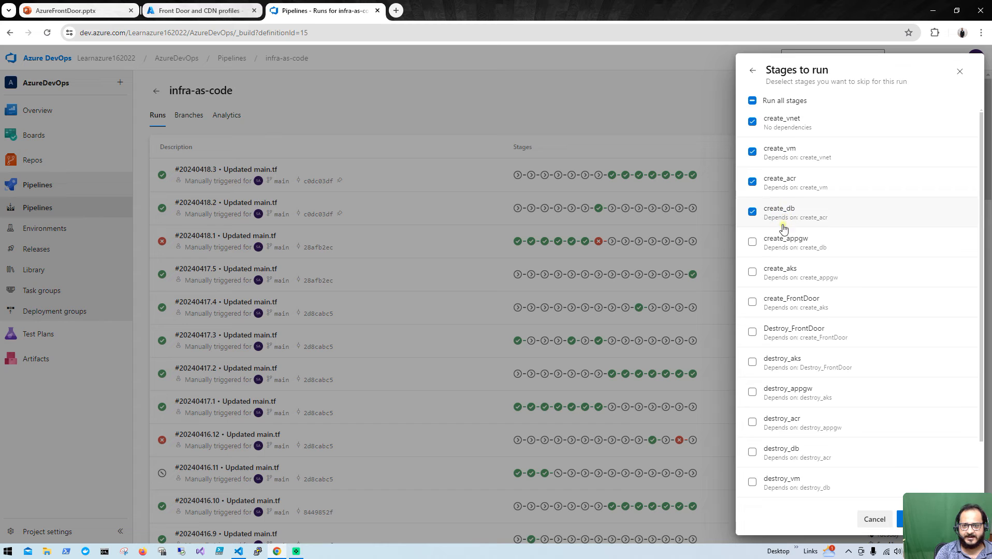
pyautogui.click(780, 249)
pyautogui.click(780, 273)
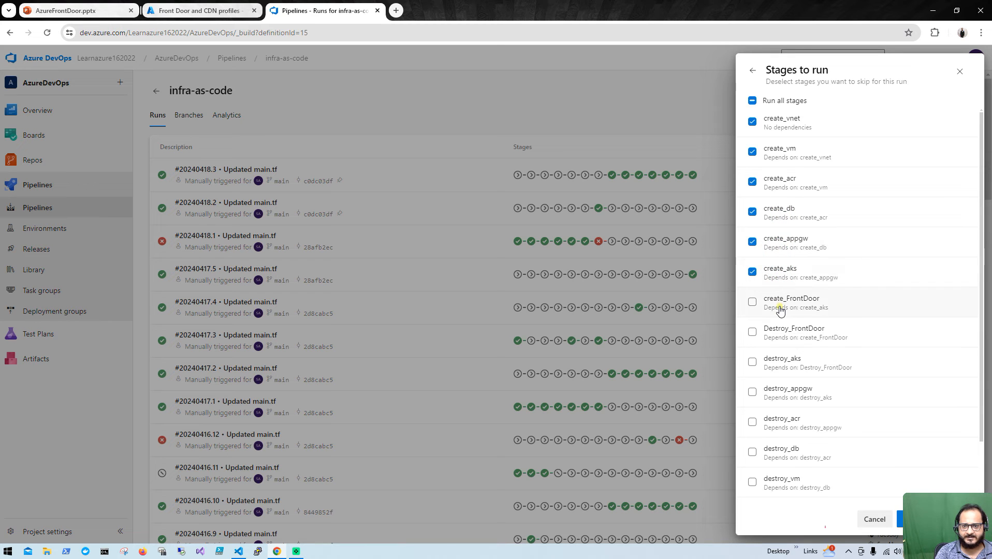
pyautogui.click(780, 310)
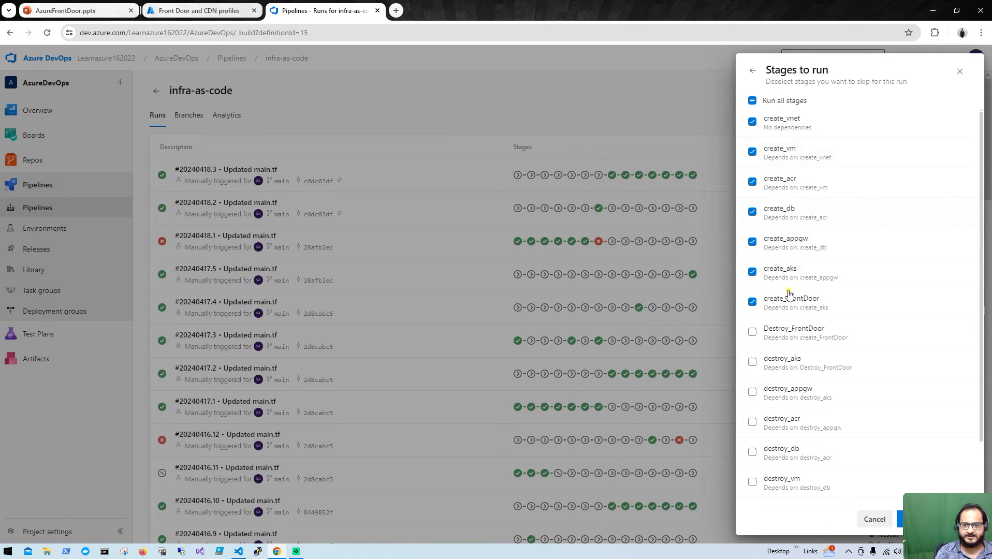
pyautogui.click(899, 516)
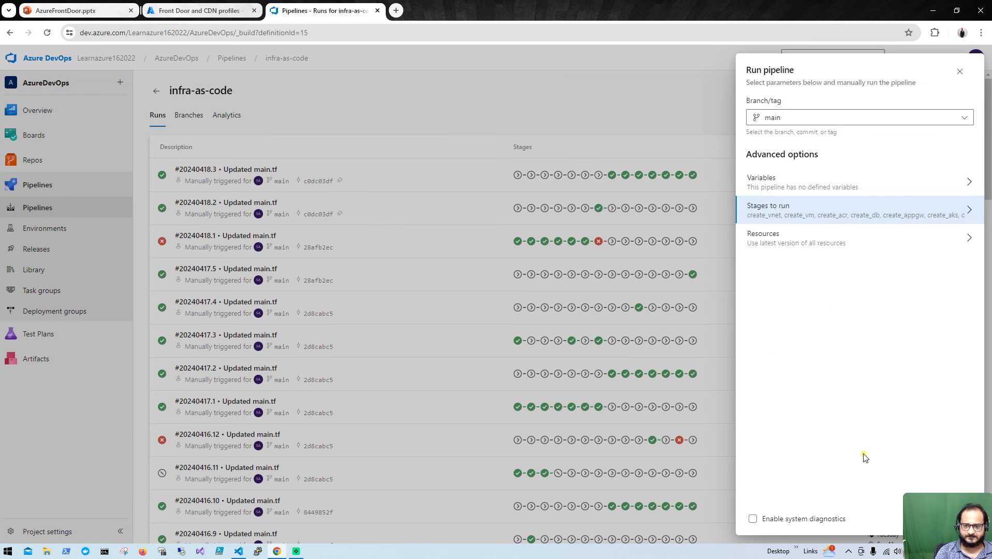
# Run the infra-as-code pipeline on the main branch with the selected stages
pyautogui.moveTo(620, 19); pyautogui.dragTo(507, 28)
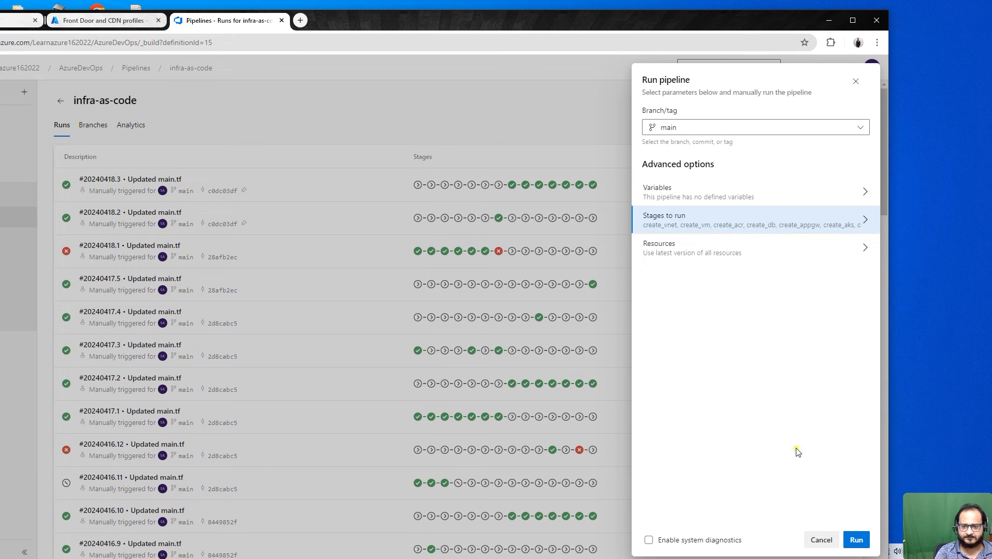
pyautogui.click(857, 542)
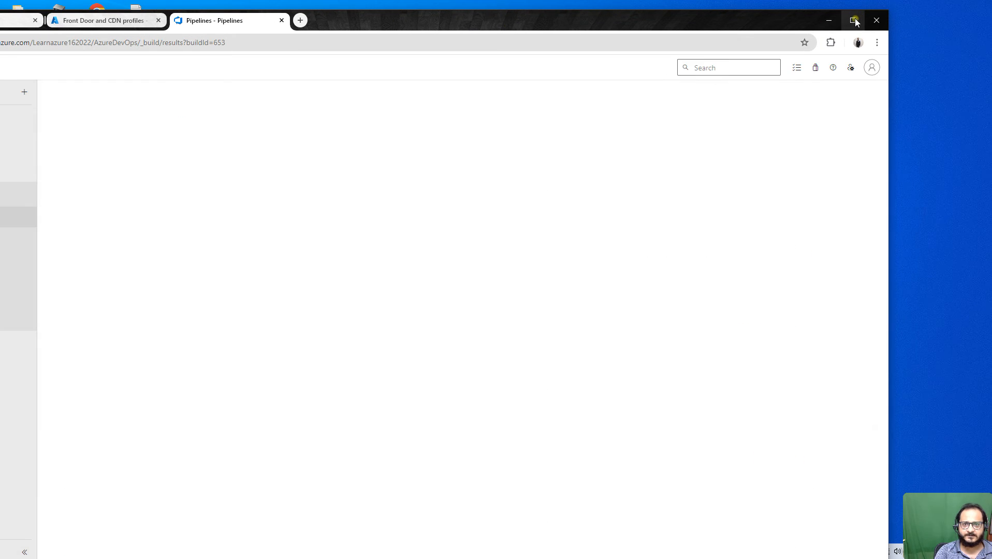
pyautogui.click(853, 20)
# Review the pipeline run's stages from create_vnet through create_FrontDoor
pyautogui.moveTo(373, 352); pyautogui.dragTo(347, 349)
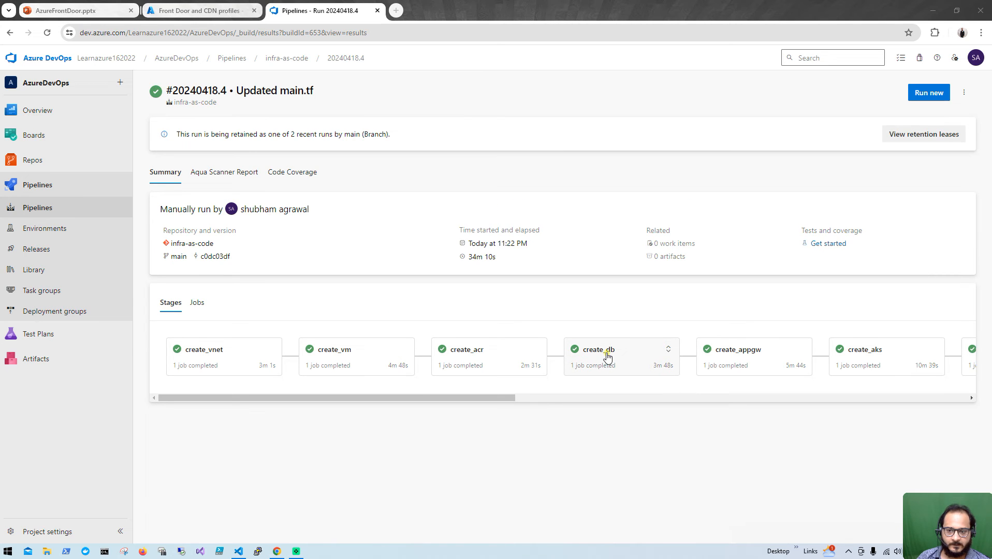
pyautogui.moveTo(434, 395); pyautogui.dragTo(383, 394)
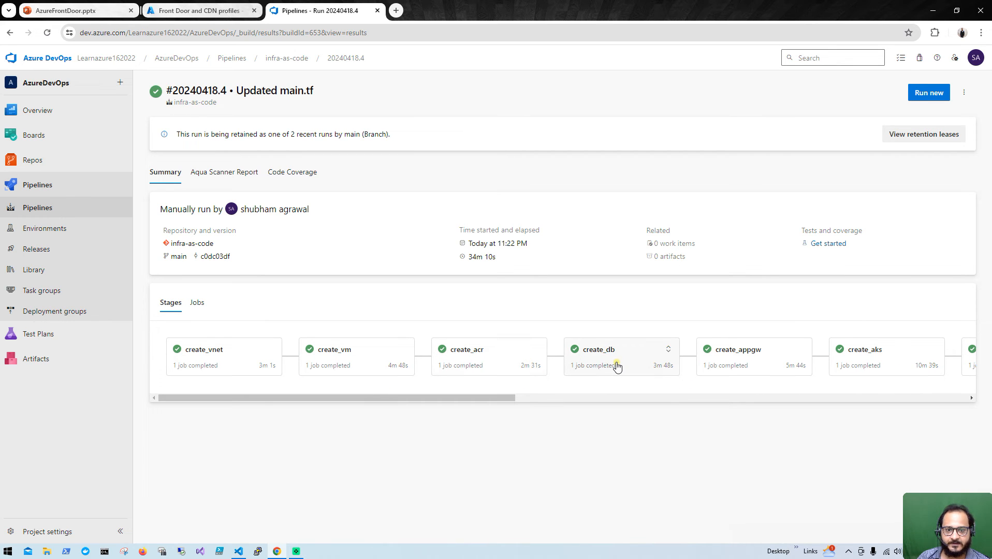
pyautogui.moveTo(484, 396); pyautogui.dragTo(615, 398)
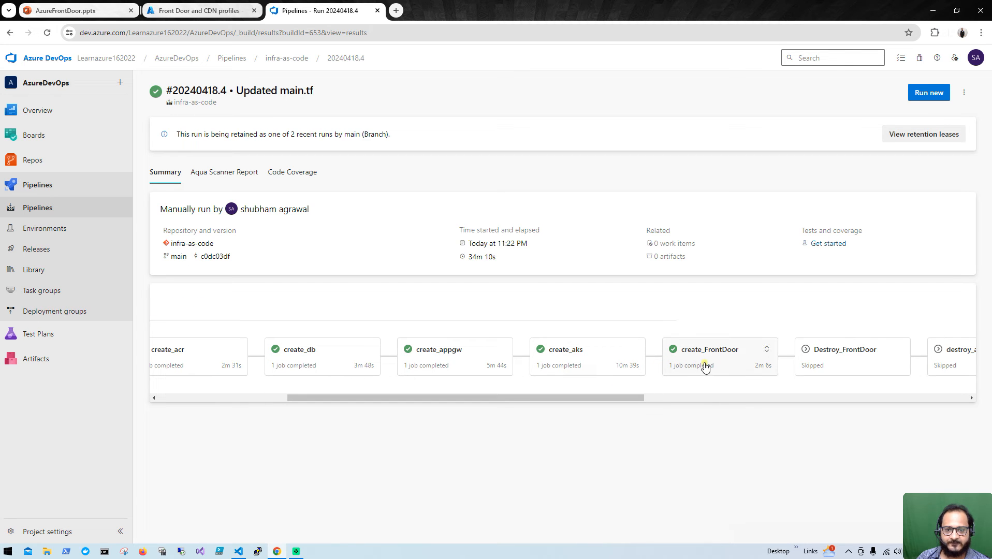
# Return to the Azure portal and open the rg-devops resource group to examine its resources
pyautogui.click(199, 9)
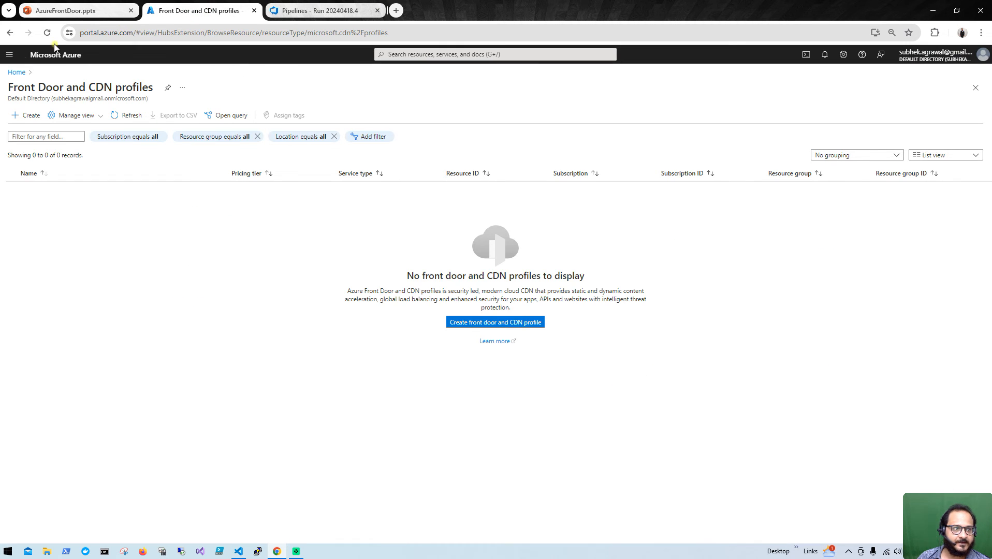
pyautogui.click(17, 72)
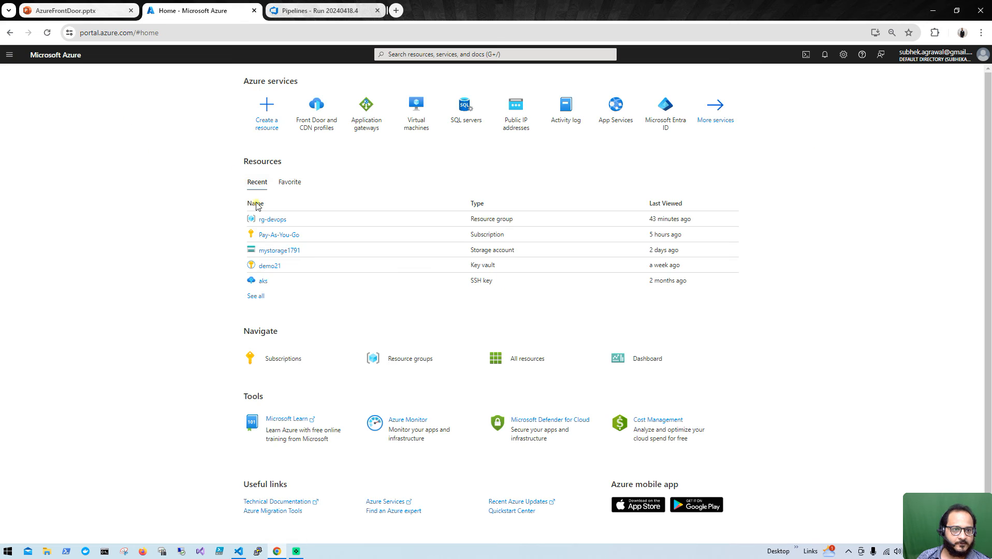
pyautogui.click(281, 222)
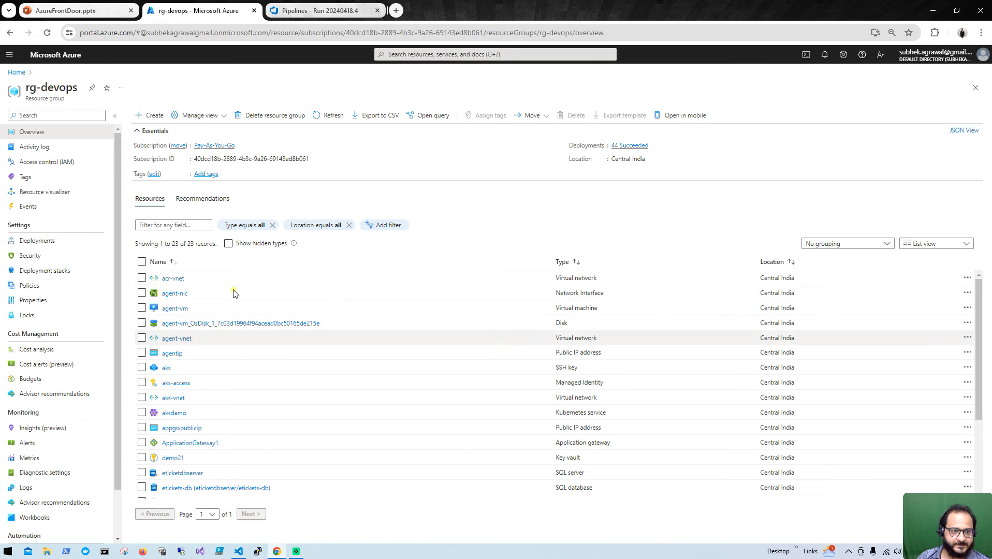
# Open the MyFrontDoor profile's Front Door manager and copy the endpoint's host name
pyautogui.scroll(-3, 233, 362)
pyautogui.scroll(3, 233, 393)
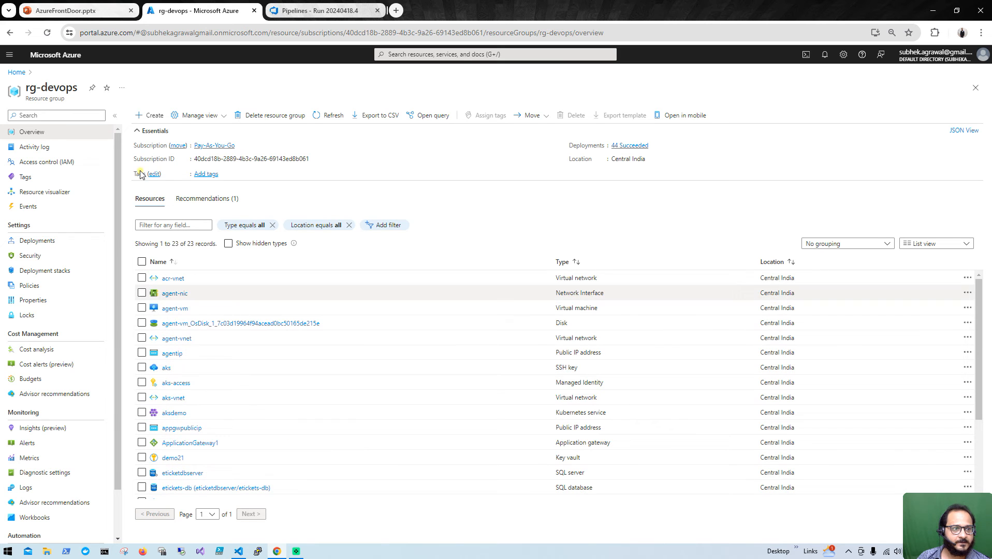
pyautogui.click(21, 73)
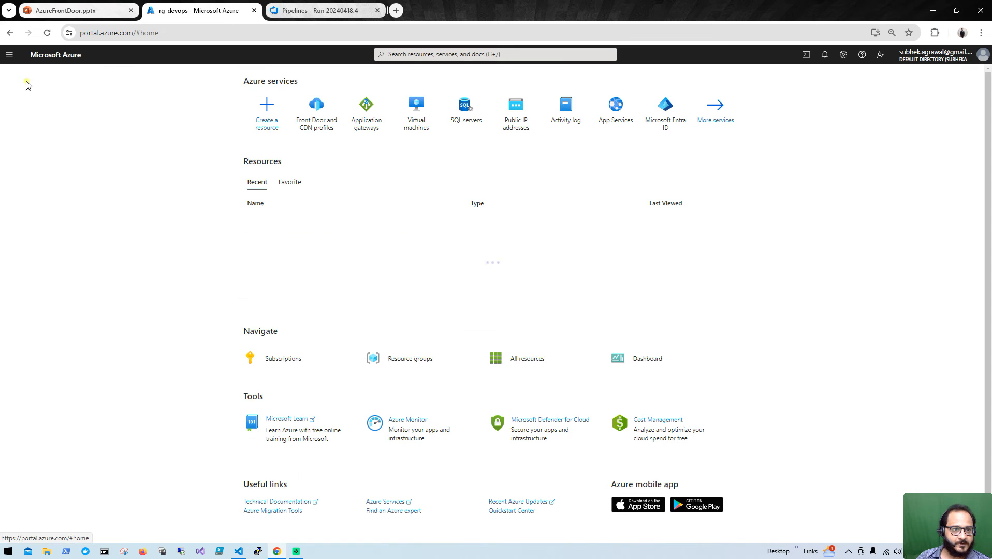
pyautogui.click(316, 119)
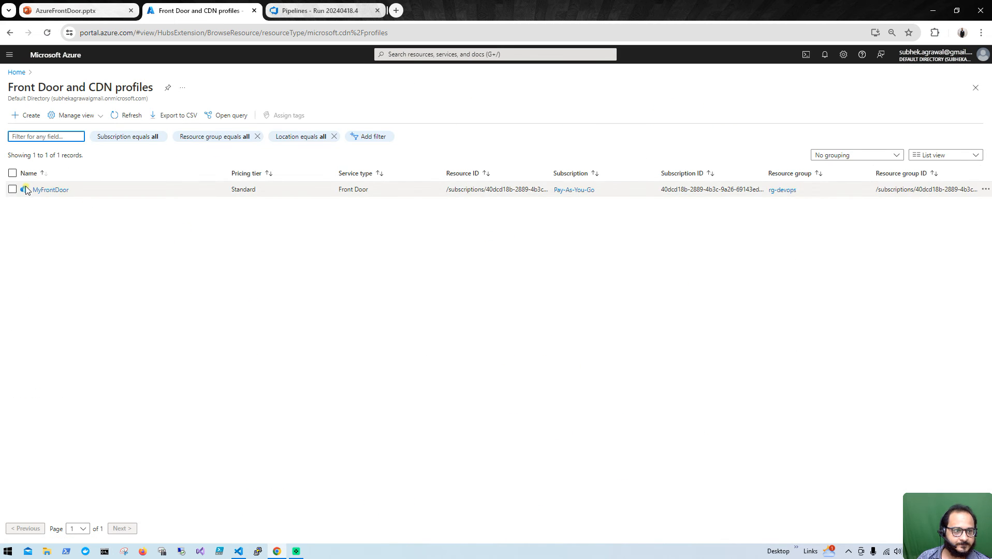
pyautogui.click(41, 190)
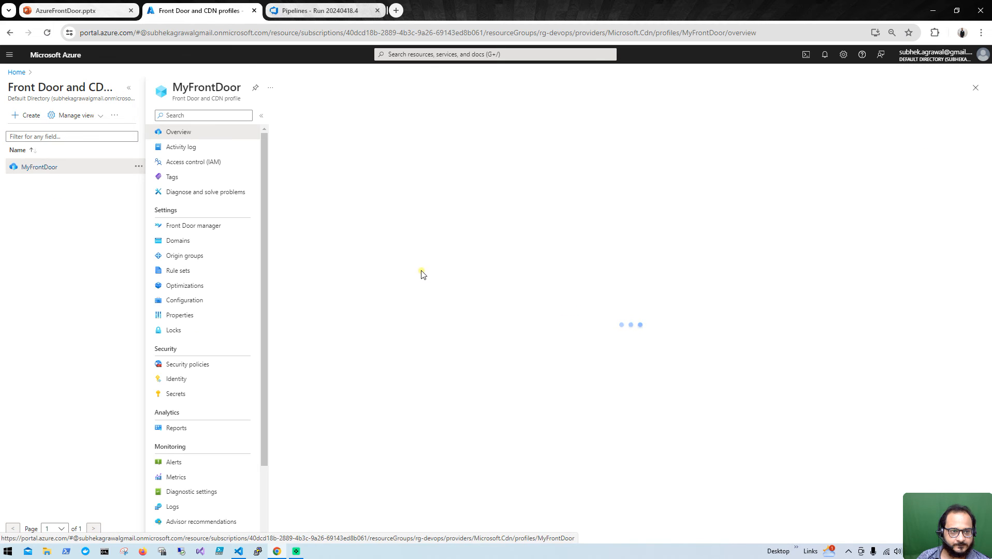
pyautogui.click(206, 226)
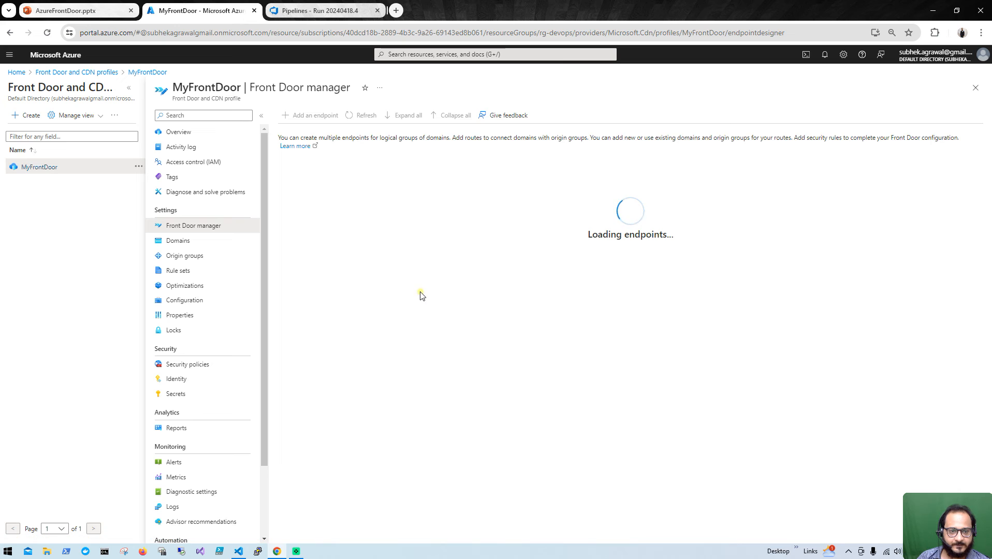
pyautogui.click(434, 199)
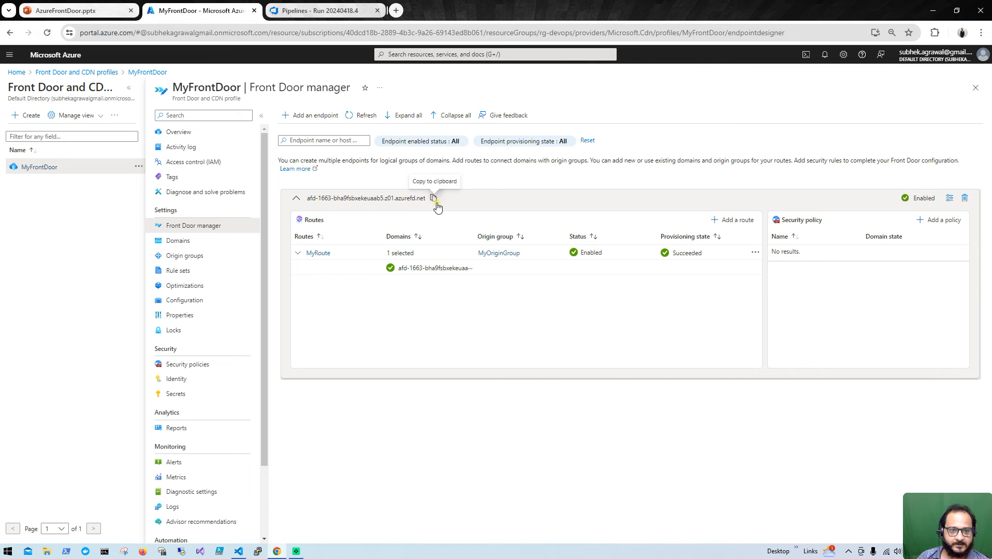
# Load the copied Front Door endpoint in a new browser tab and refresh the page
pyautogui.click(396, 10)
pyautogui.rightClick(375, 33)
pyautogui.click(427, 130)
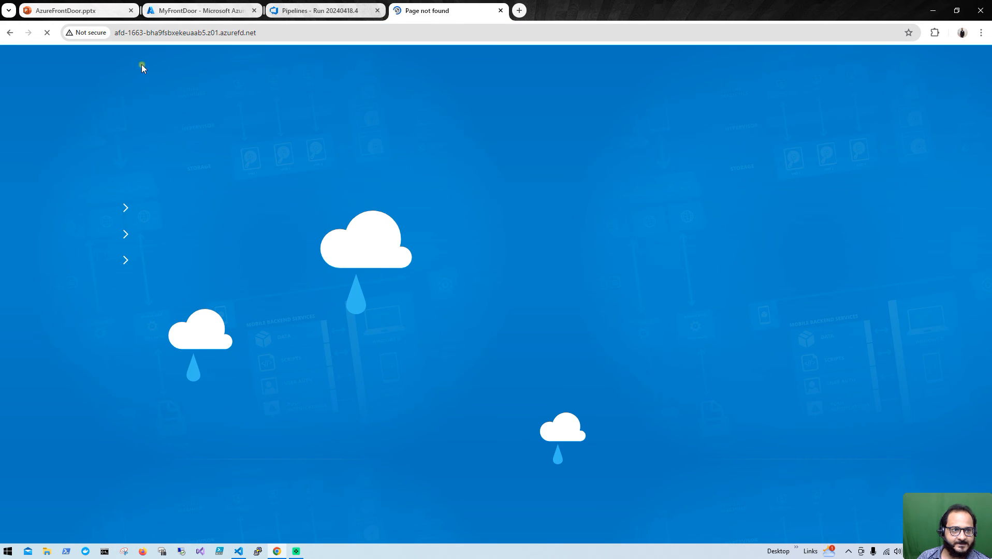
pyautogui.click(274, 37)
pyautogui.click(301, 31)
pyautogui.doubleClick(287, 32)
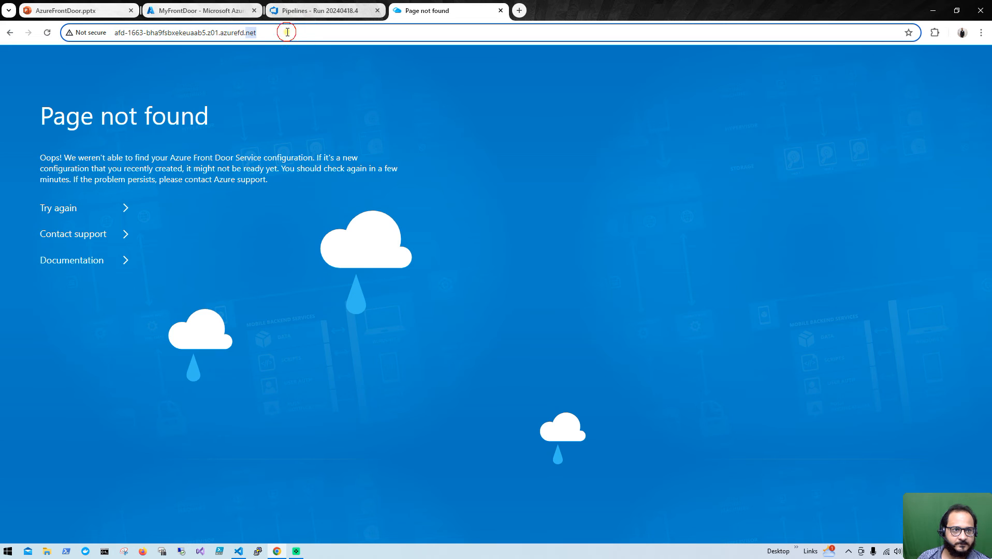
pyautogui.click(46, 33)
# Open ApplicationGateway1 in the Azure portal and copy its frontend public IP address
pyautogui.click(328, 12)
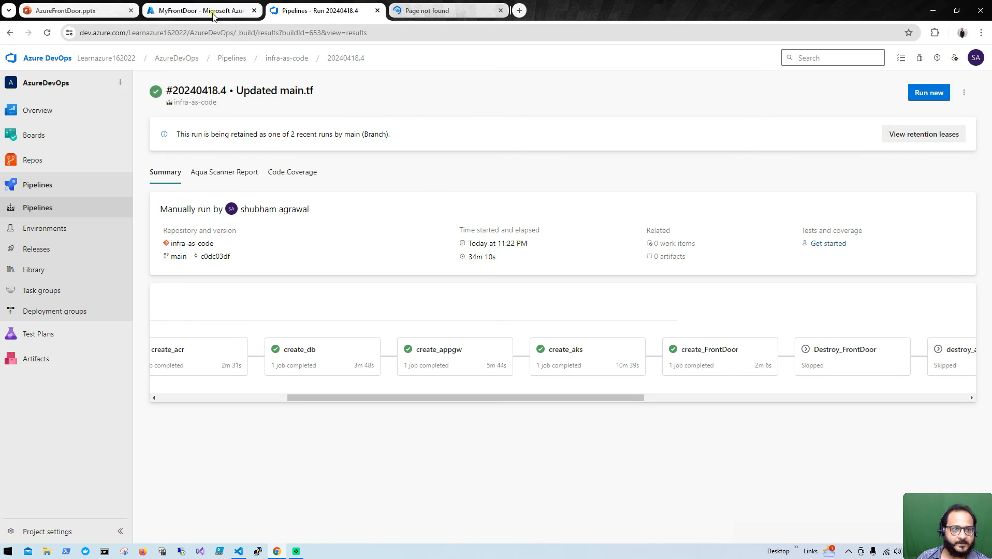
pyautogui.click(207, 12)
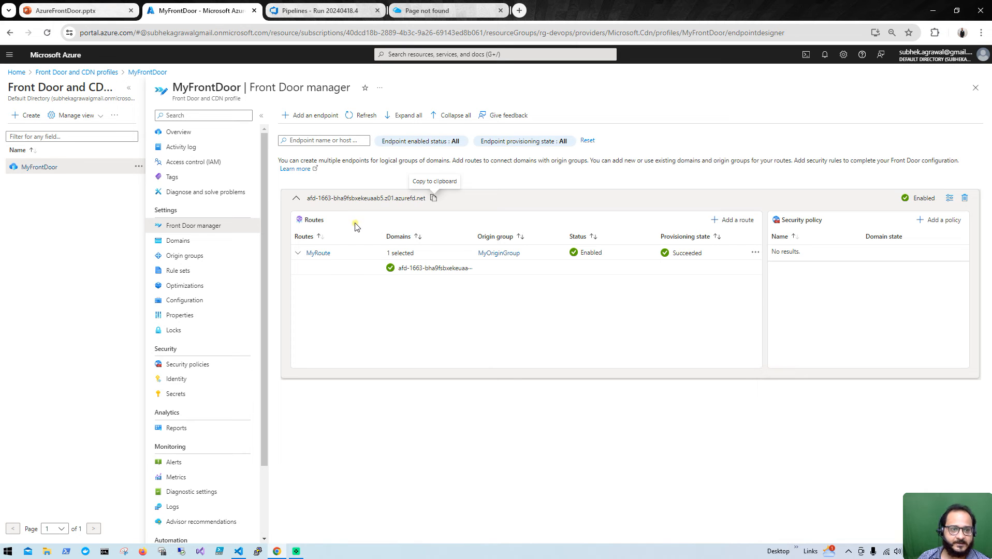
pyautogui.click(94, 73)
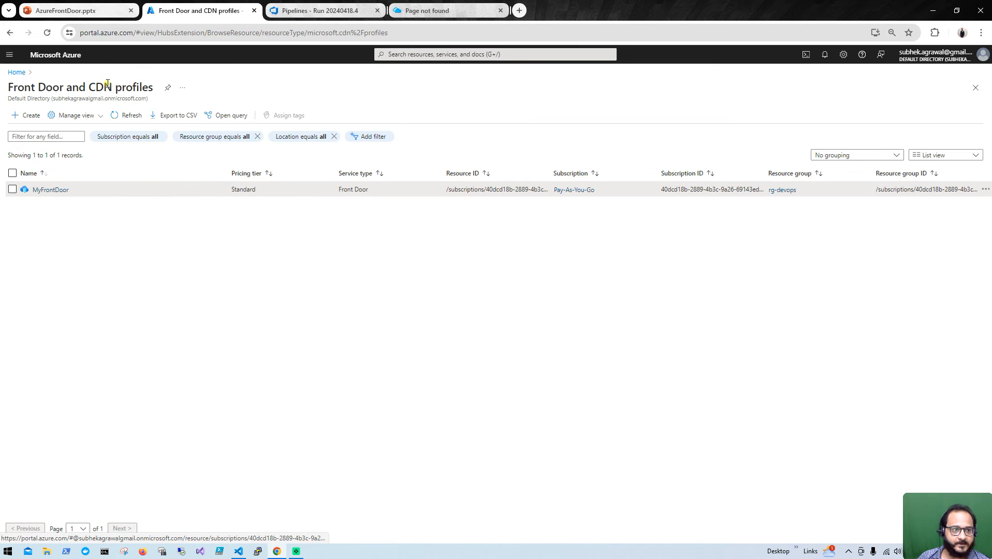
pyautogui.click(17, 73)
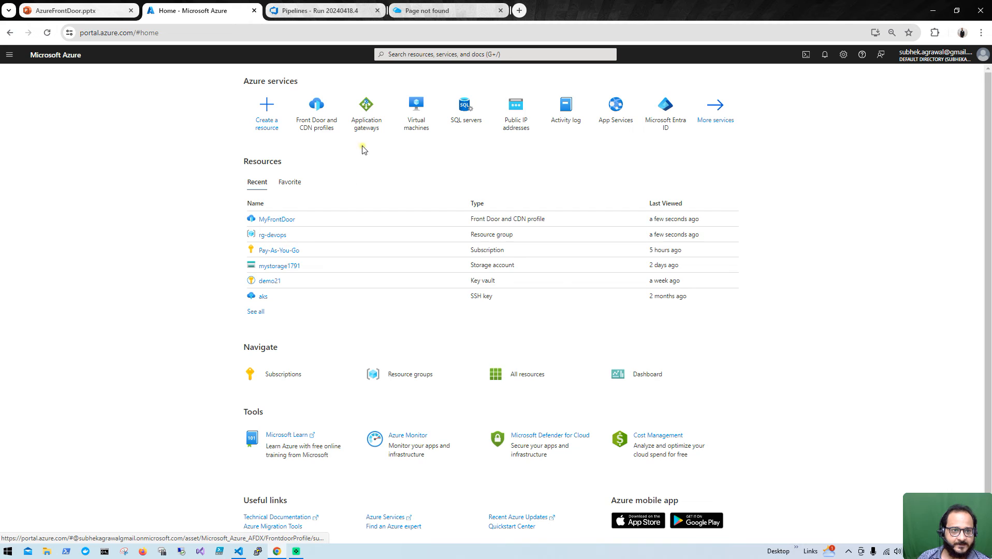
pyautogui.click(360, 130)
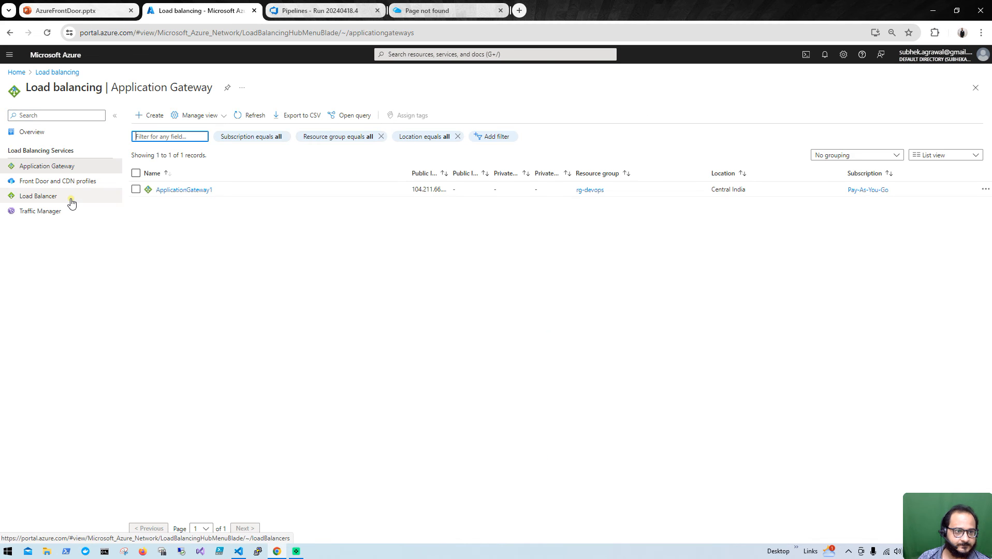
pyautogui.click(184, 190)
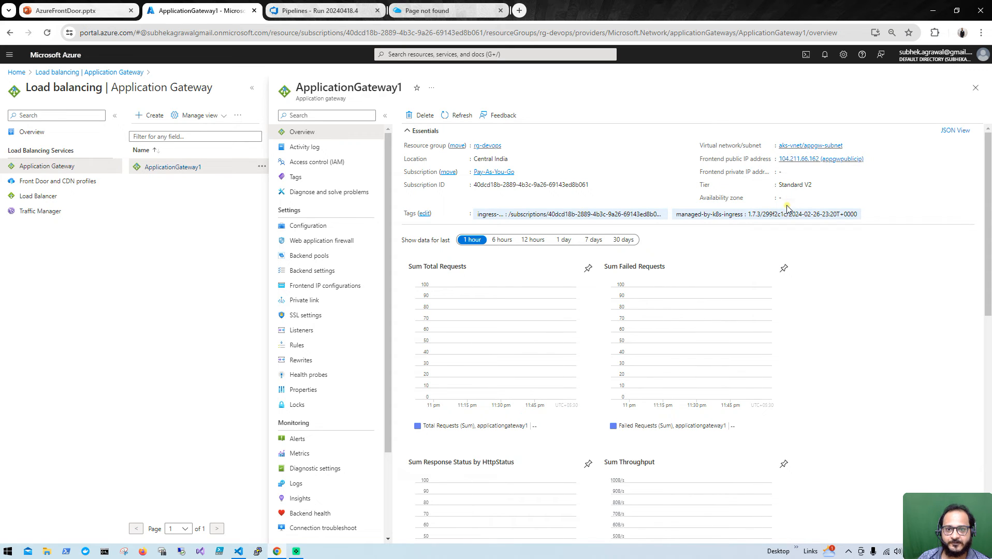
pyautogui.moveTo(778, 159); pyautogui.dragTo(821, 159)
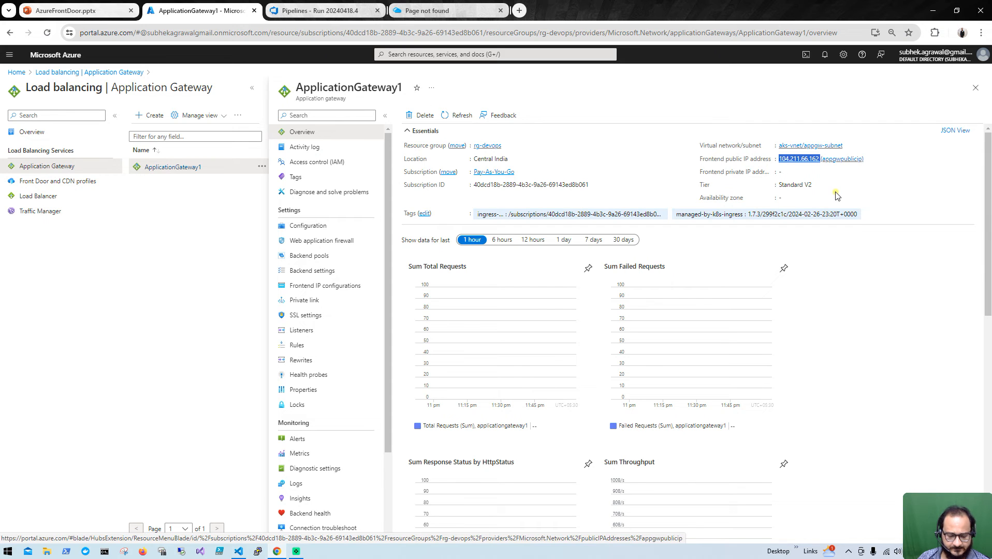
# Load the application gateway's copied public IP address in a new browser tab
pyautogui.click(519, 11)
pyautogui.hotkey('ctrl', 'v')
pyautogui.press('Return')
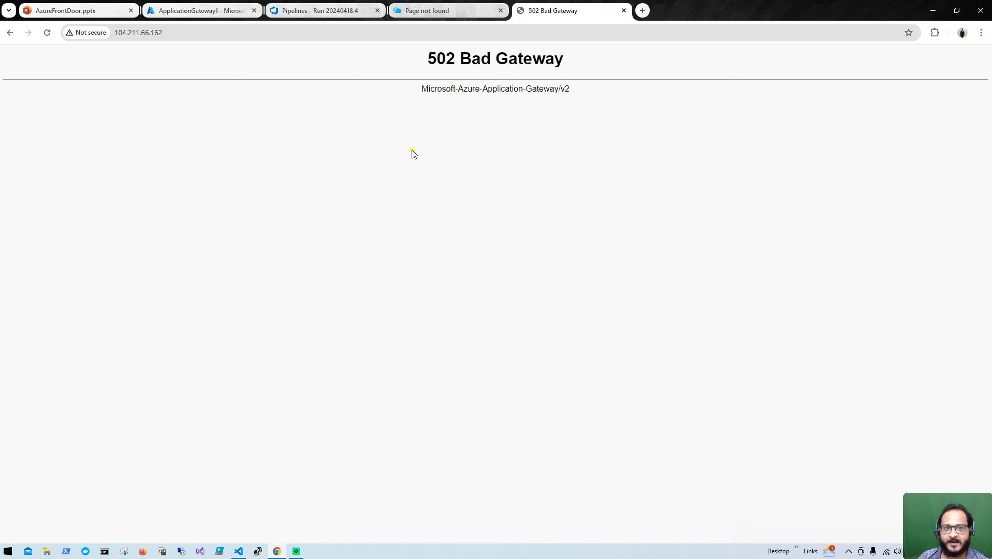
# Return the Azure portal to its home page, then switch to Azure DevOps and open the etickets-main pipeline
pyautogui.click(172, 12)
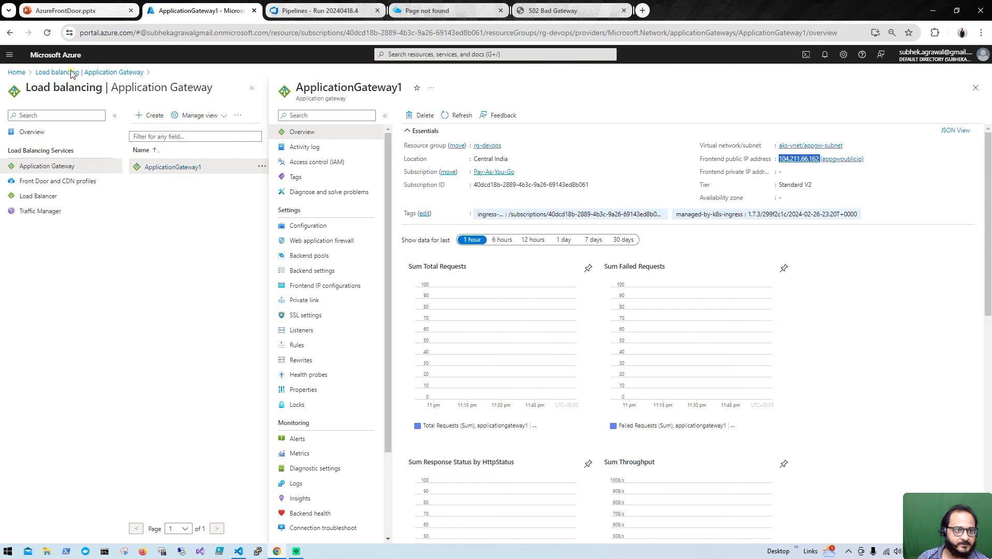
pyautogui.click(16, 72)
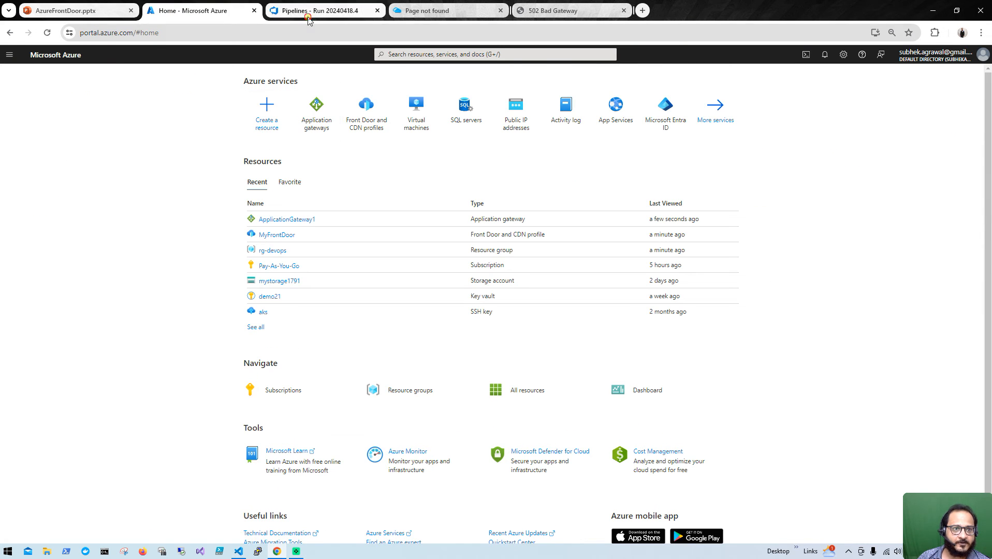
pyautogui.click(308, 19)
pyautogui.click(58, 219)
pyautogui.click(58, 214)
pyautogui.click(270, 228)
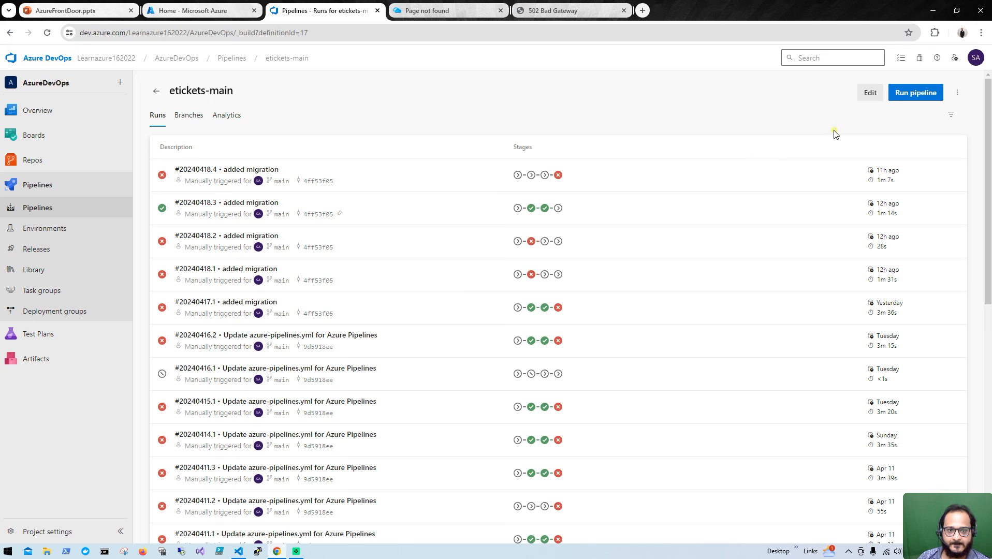
# Set up an etickets-main run on the main branch limited to the Build_and_Push, Deploy_to_AKS and DB_update stages
pyautogui.click(914, 95)
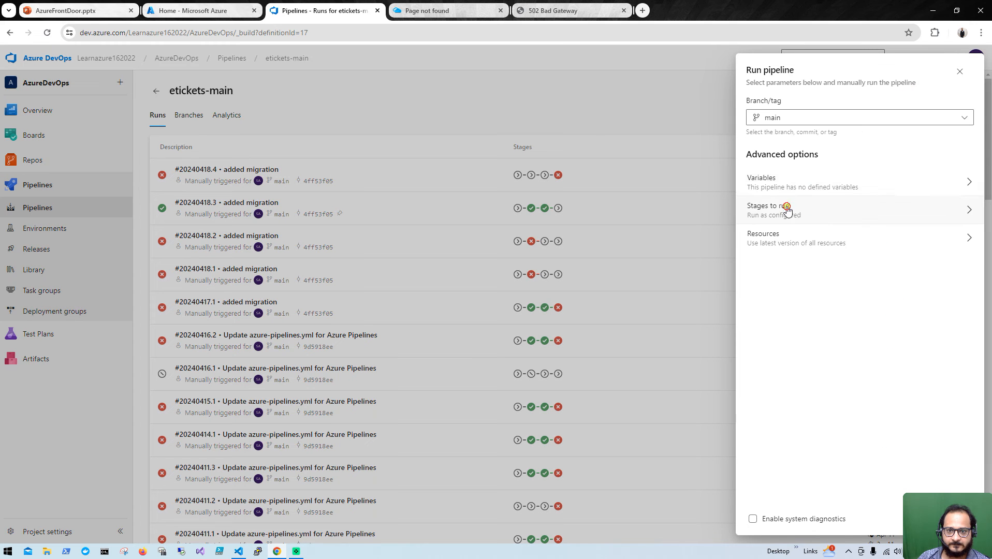
pyautogui.click(787, 209)
pyautogui.click(791, 100)
pyautogui.click(771, 160)
pyautogui.click(772, 184)
pyautogui.click(773, 216)
pyautogui.click(899, 522)
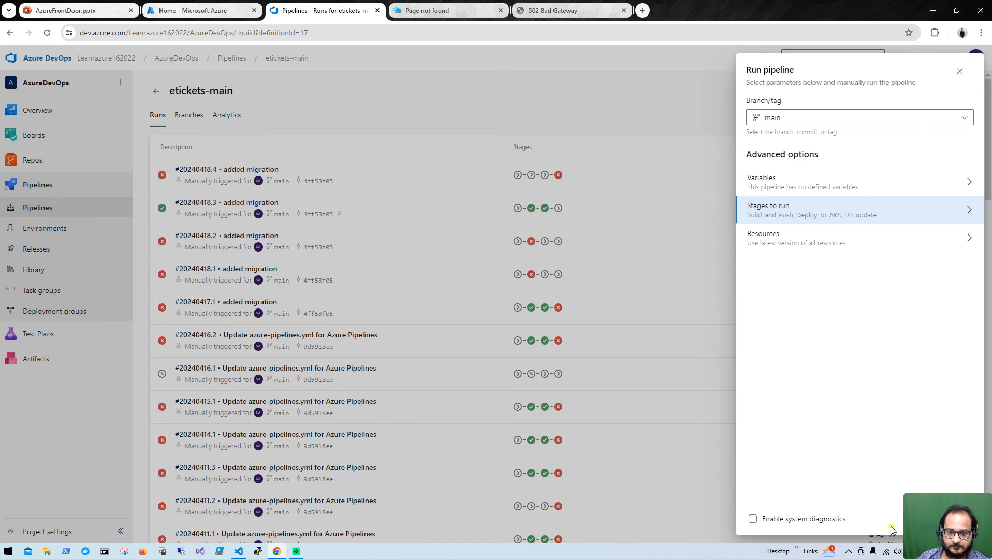
# Start the etickets-main pipeline run with the selected stages, and keep the browser window maximized
pyautogui.moveTo(710, 10); pyautogui.dragTo(615, 1)
pyautogui.click(873, 529)
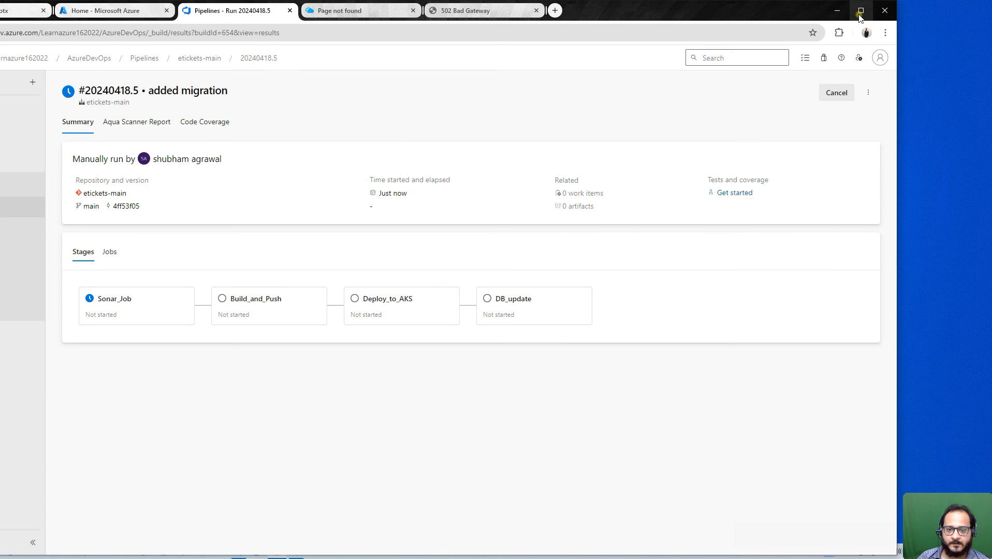
pyautogui.click(861, 11)
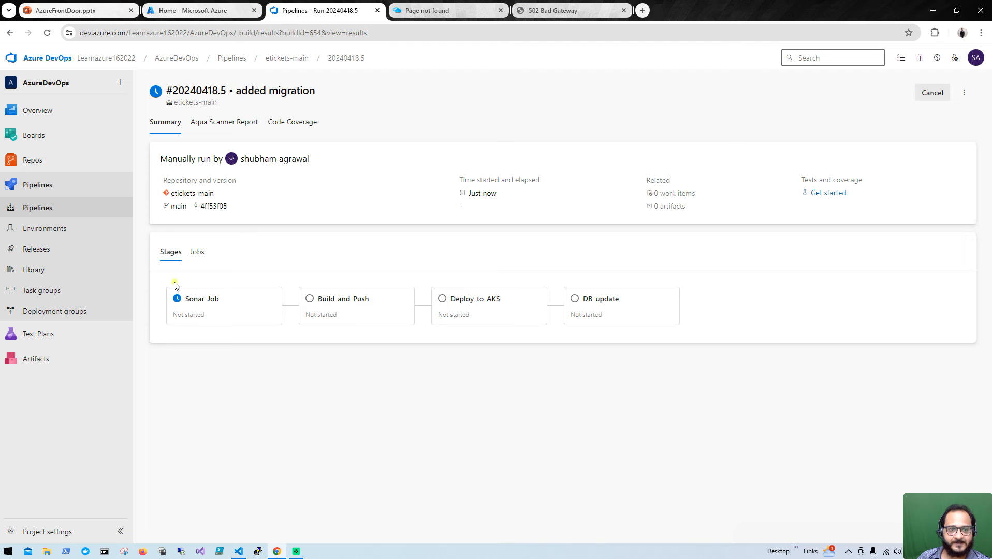
# Refresh the Front Door endpoint page and move its browser tab after the application gateway's tab
pyautogui.click(554, 15)
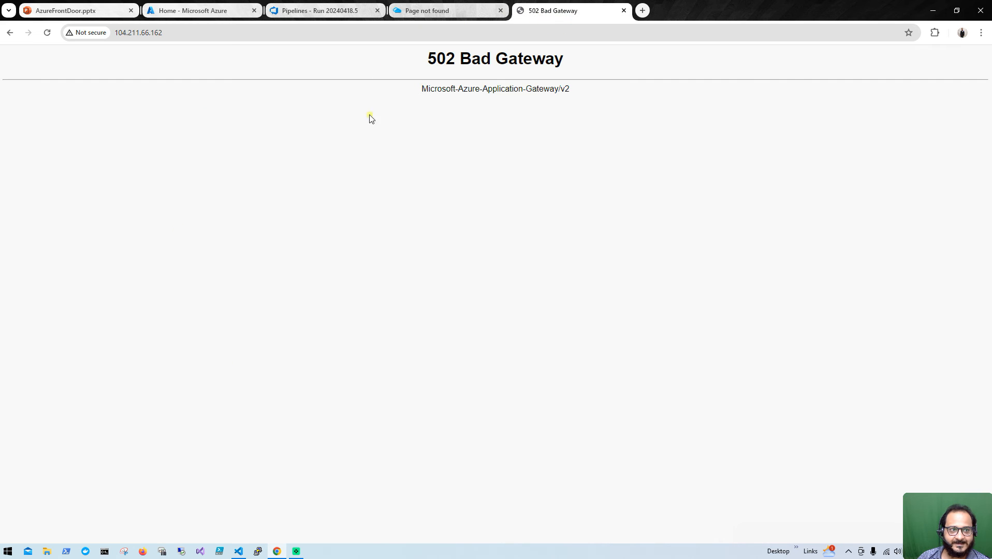
pyautogui.click(453, 12)
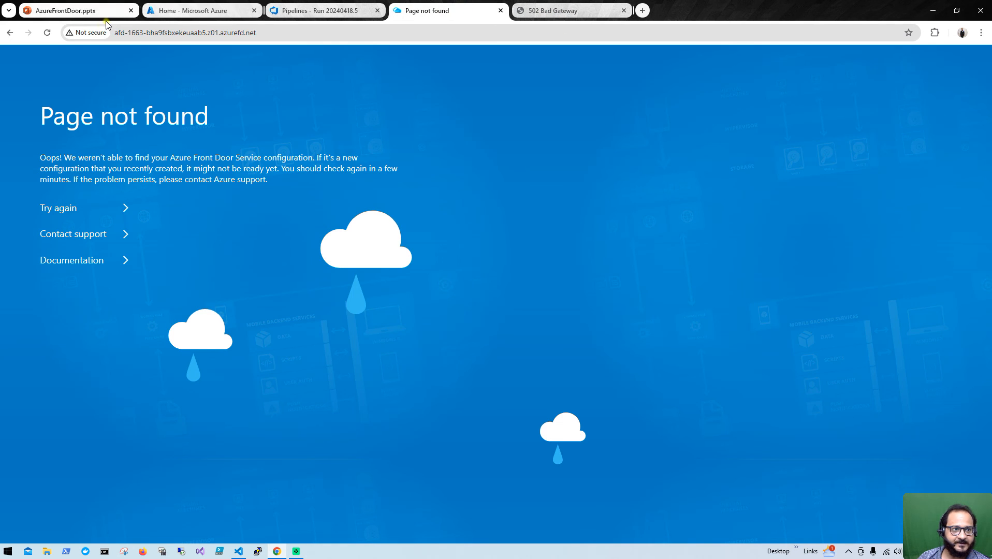
pyautogui.click(48, 33)
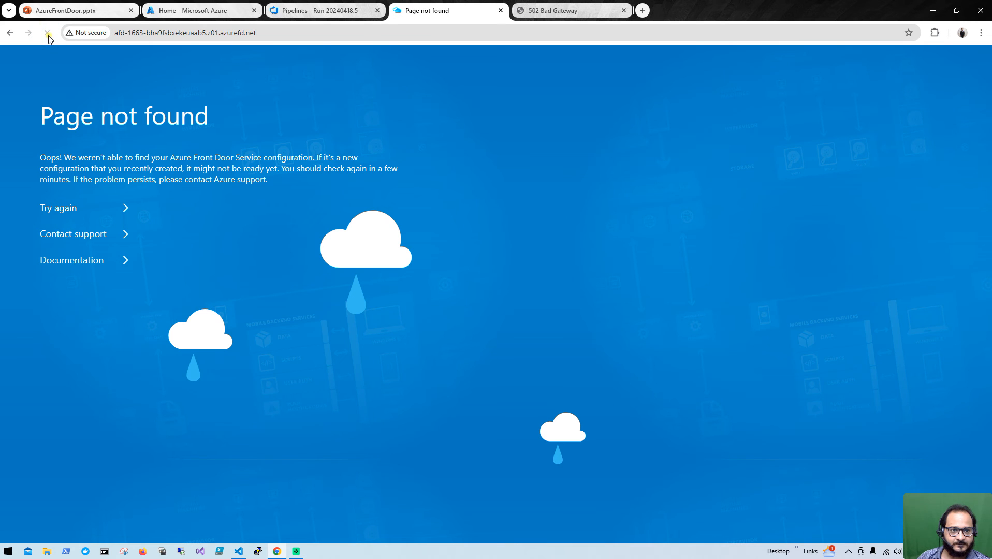
pyautogui.moveTo(489, 13); pyautogui.dragTo(564, 13)
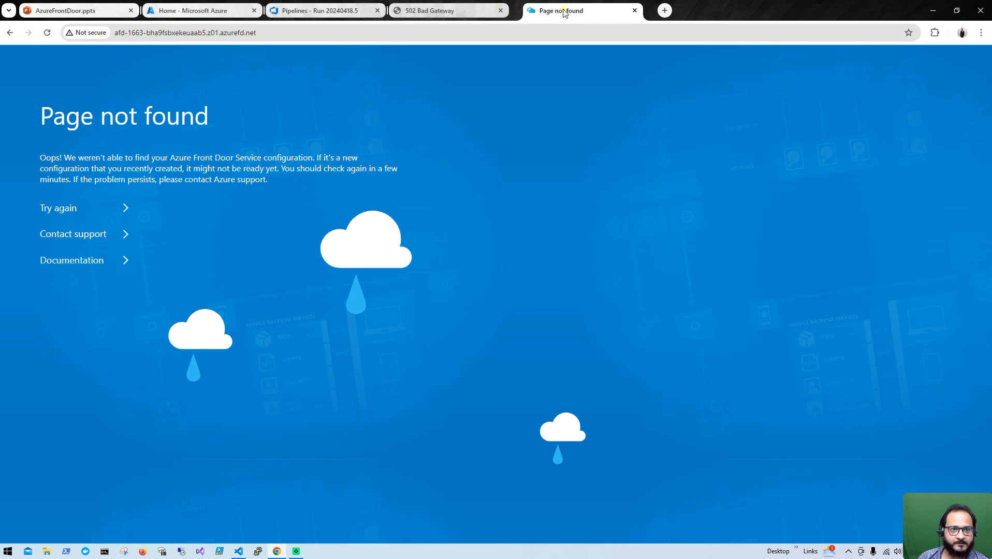
# Check the etickets-main run's progress and the application gateway page, and refresh the Front Door endpoint page again
pyautogui.click(199, 11)
pyautogui.click(290, 11)
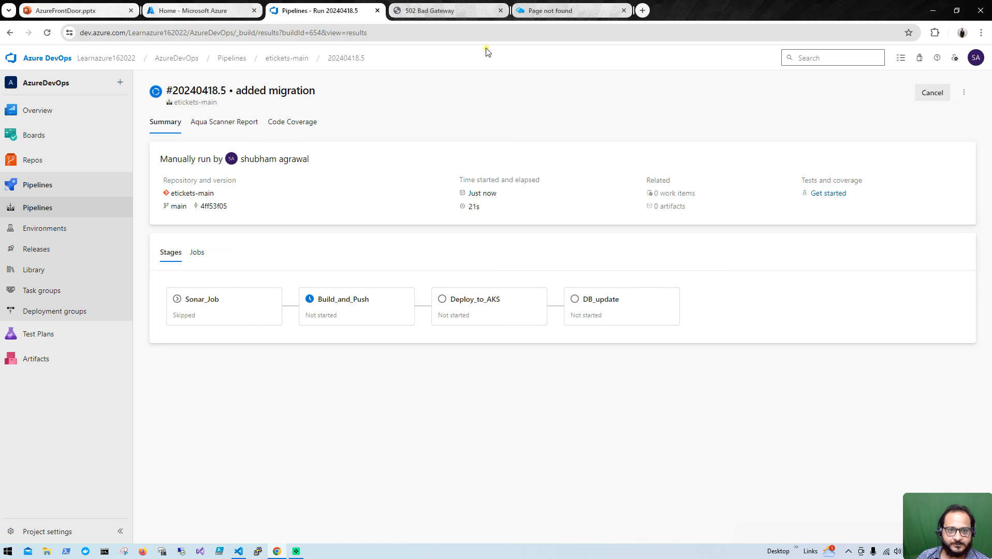
pyautogui.click(461, 13)
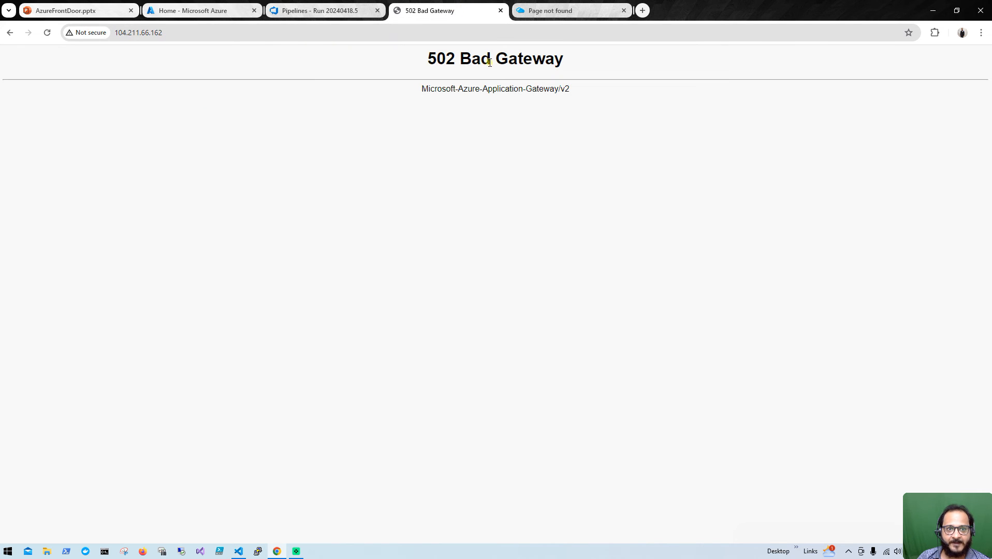
pyautogui.click(549, 12)
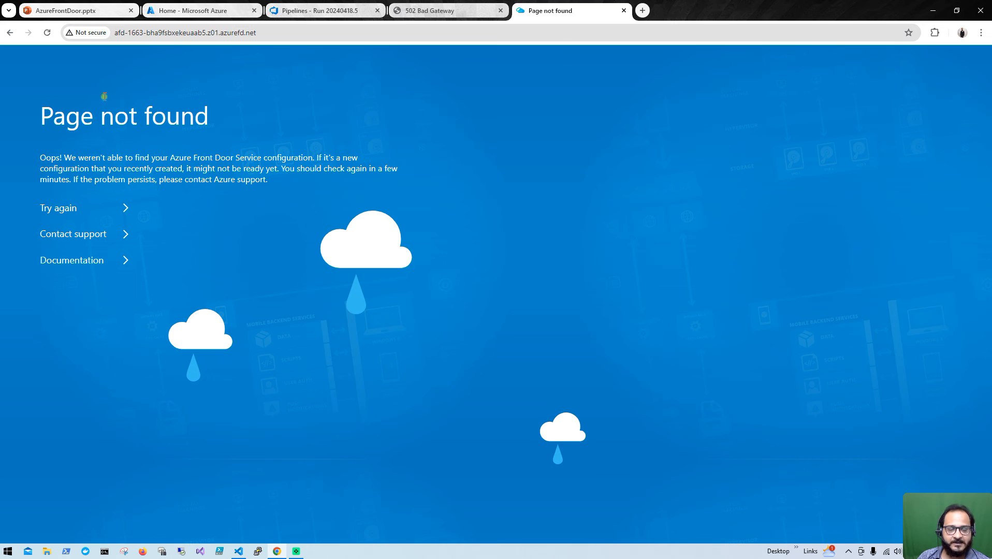
pyautogui.click(46, 32)
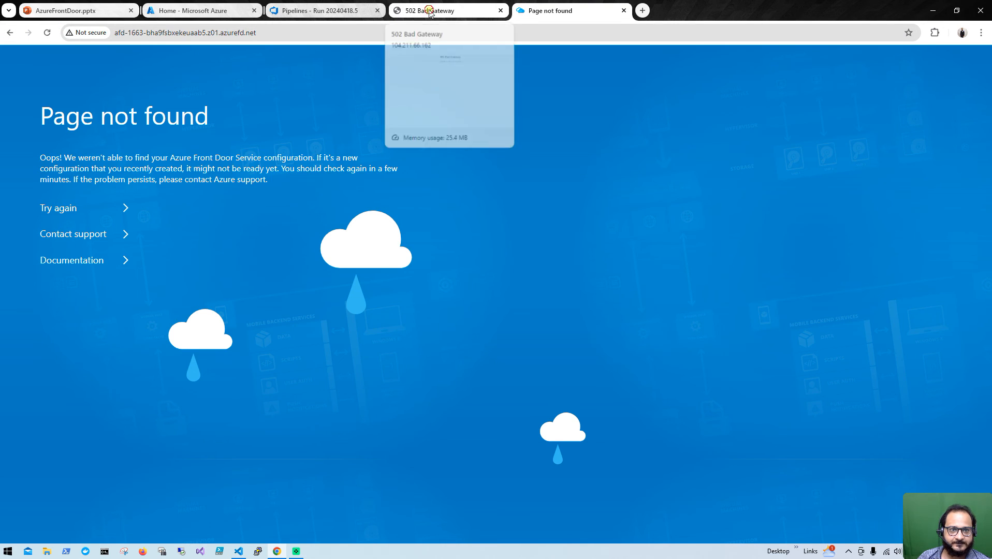
# Return to the etickets-main run and open the Build_and_Push job's log to follow the Docker image build
pyautogui.click(409, 13)
pyautogui.click(312, 11)
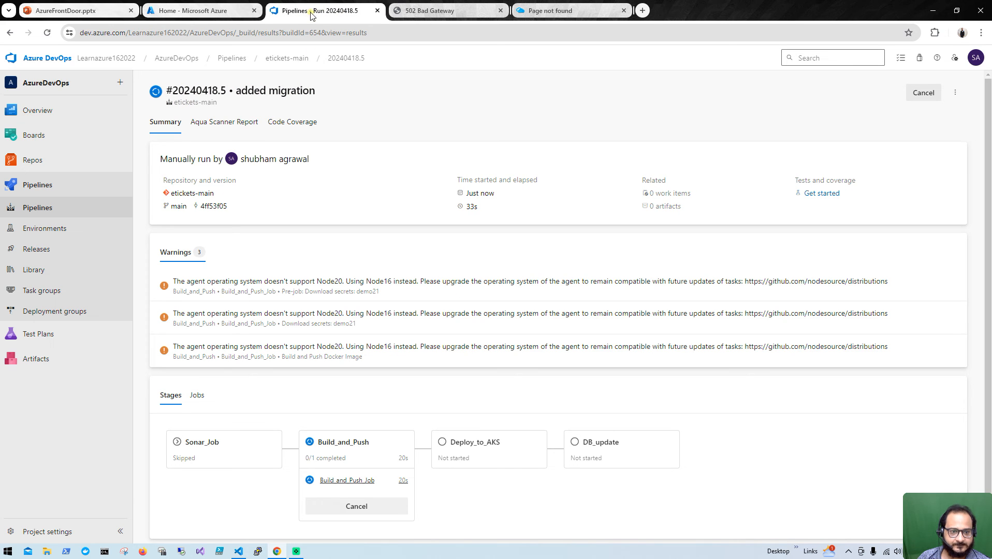
pyautogui.click(364, 454)
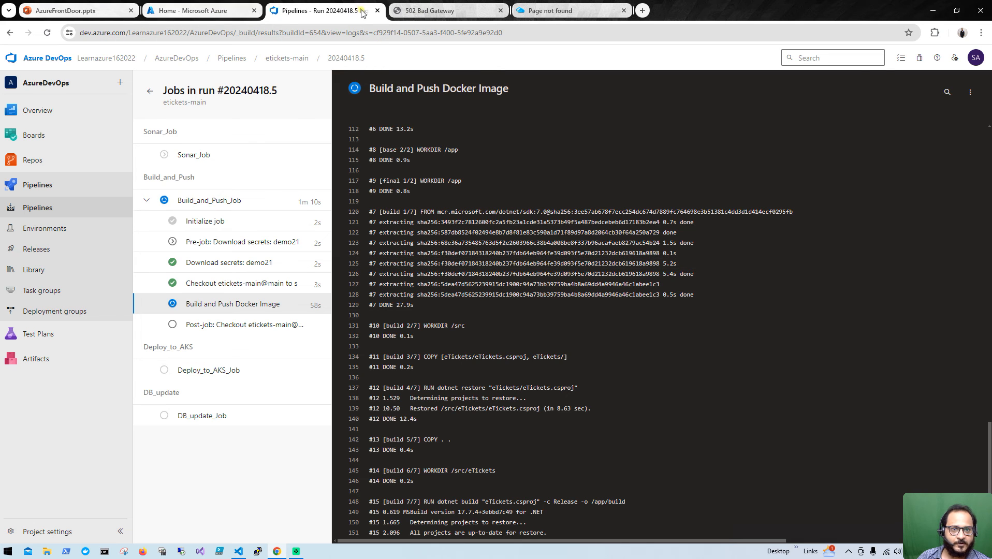
# Switch to the Azure portal and open the Front Door manager of the MyFrontDoor profile
pyautogui.click(192, 18)
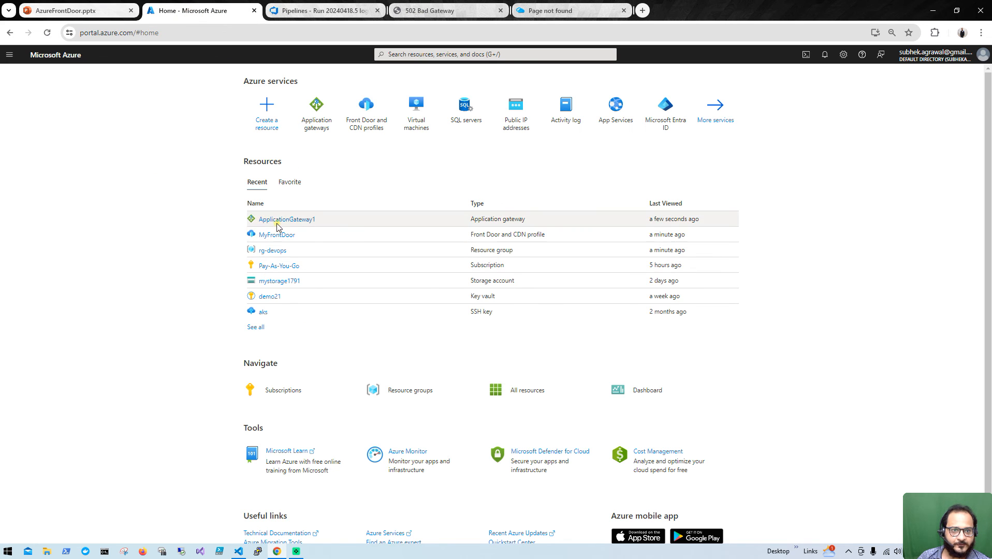
pyautogui.click(360, 127)
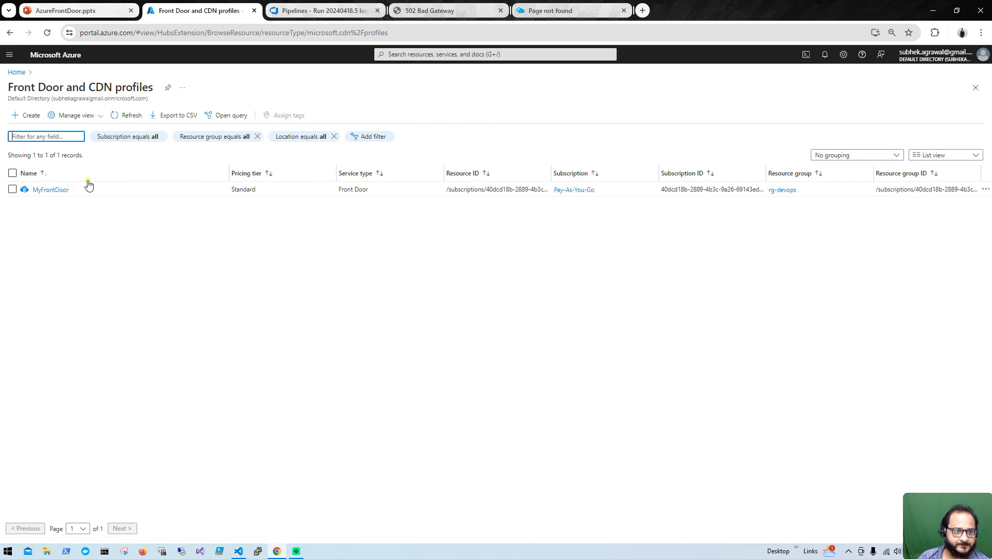
pyautogui.click(39, 191)
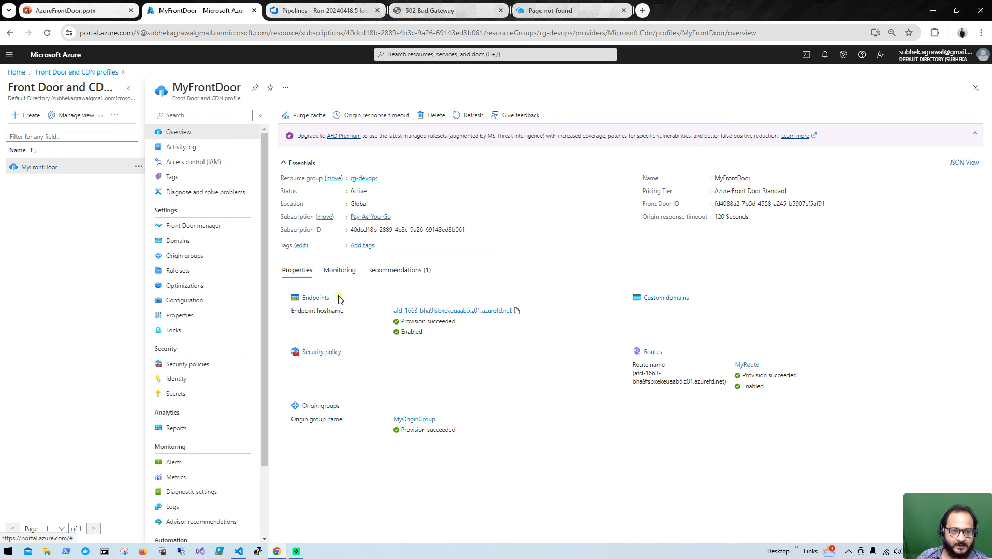
pyautogui.click(205, 231)
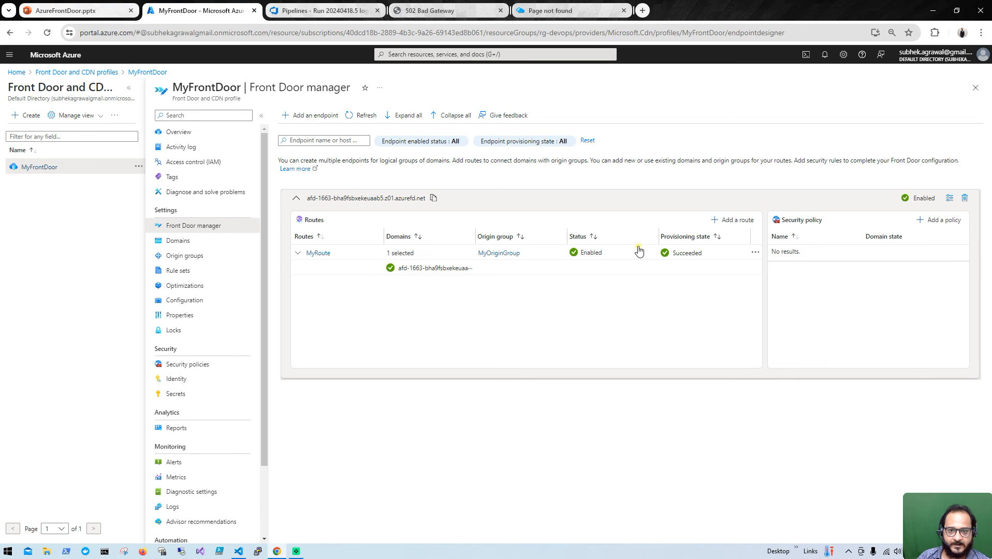
# Open MyRoute for editing and review its domain, accepted protocols, origin group and forwarding protocol
pyautogui.click(755, 252)
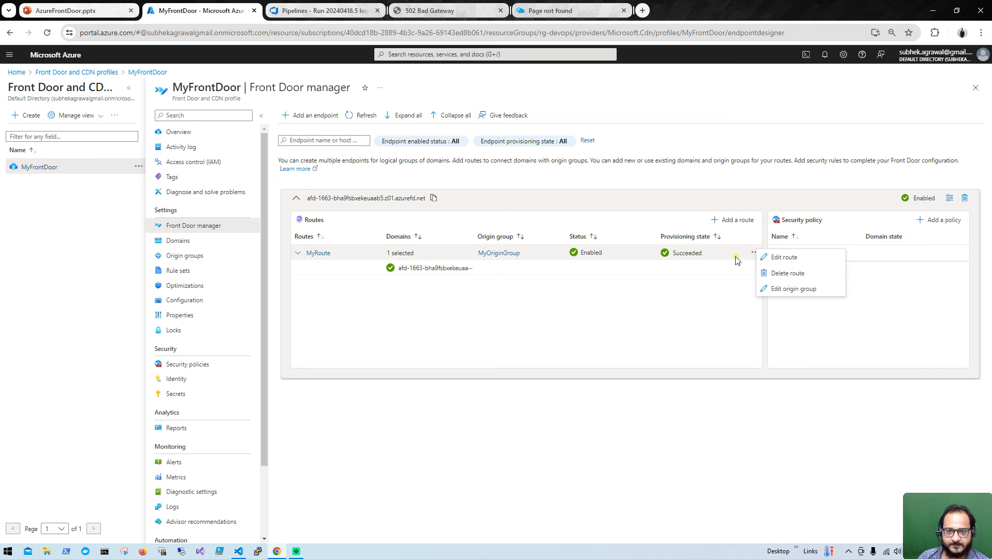
pyautogui.click(792, 262)
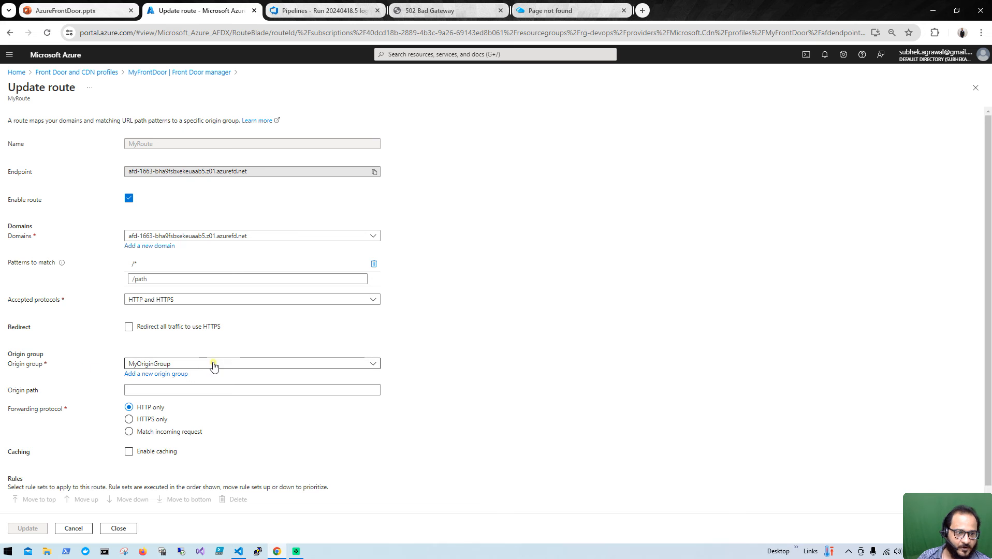
pyautogui.click(214, 365)
pyautogui.click(213, 364)
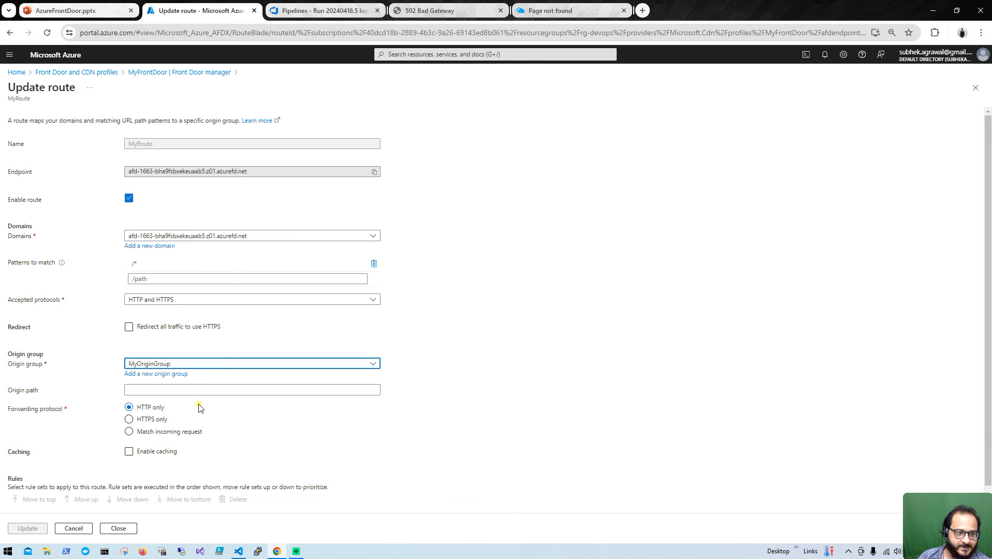
pyautogui.scroll(-1, 198, 410)
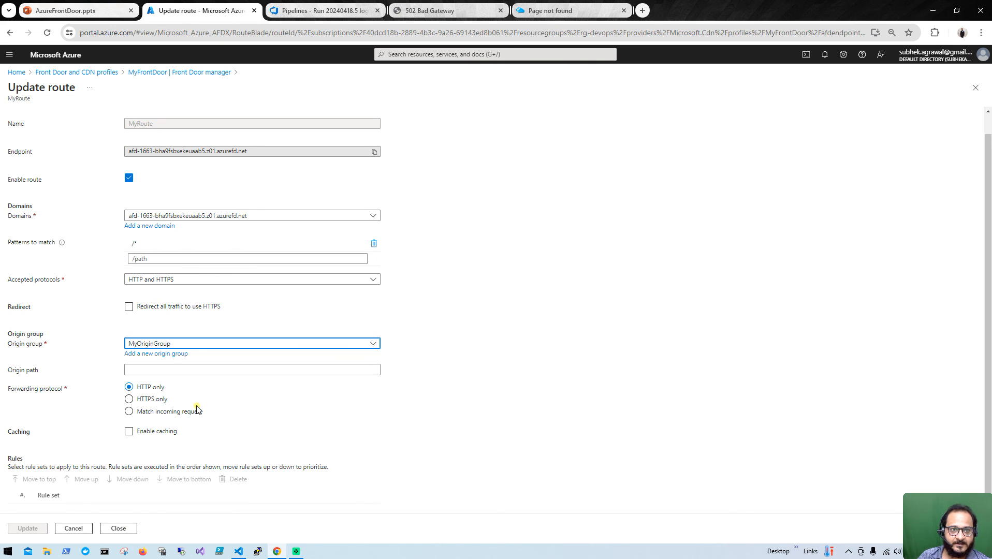
# Check the IP address on the application gateway page, and cancel the MyRoute update without making changes
pyautogui.click(424, 10)
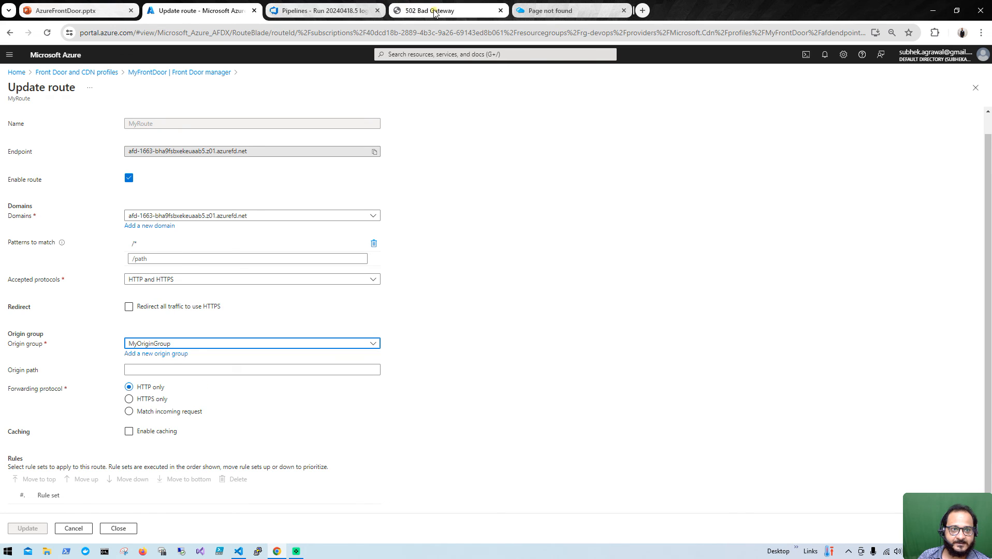
pyautogui.click(399, 37)
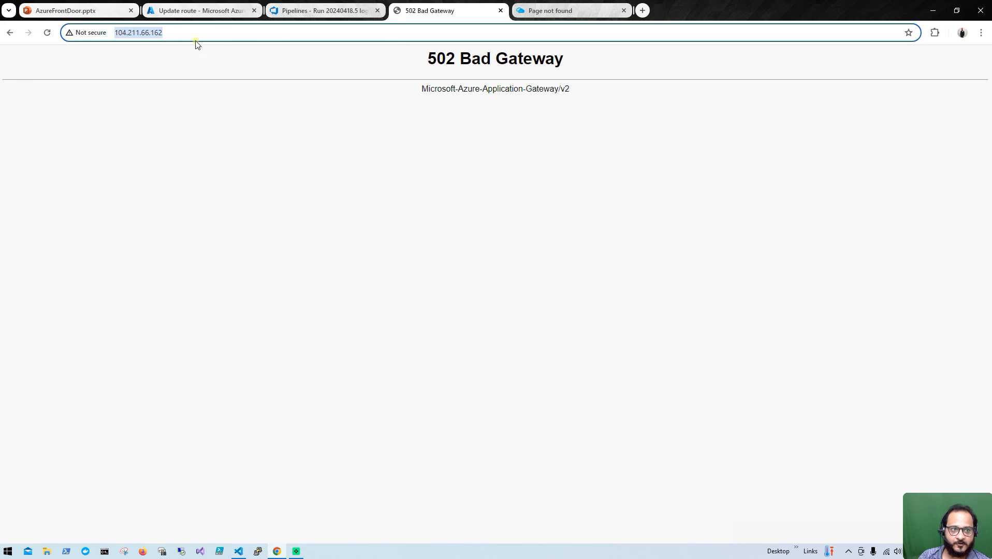
pyautogui.click(300, 12)
pyautogui.click(199, 12)
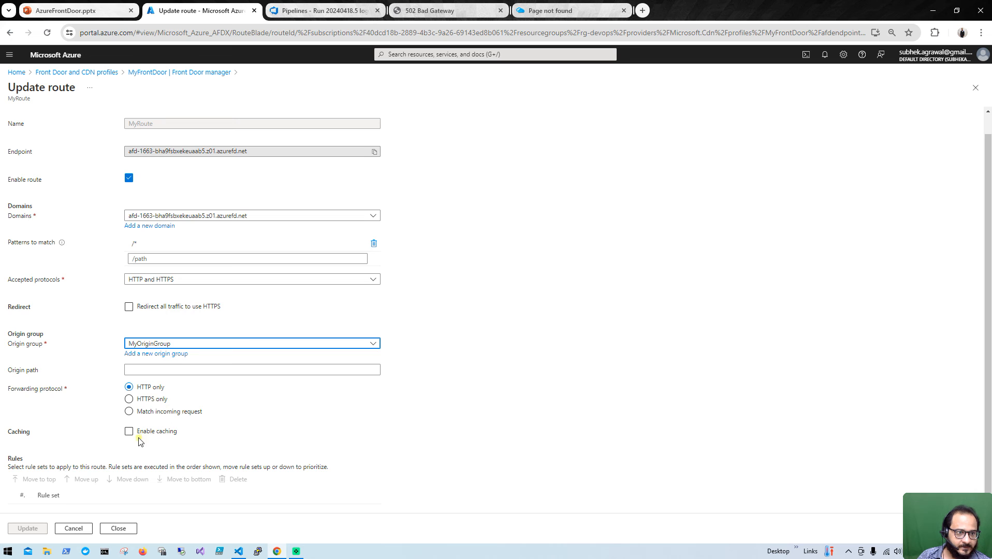
pyautogui.scroll(1, 137, 443)
pyautogui.click(74, 528)
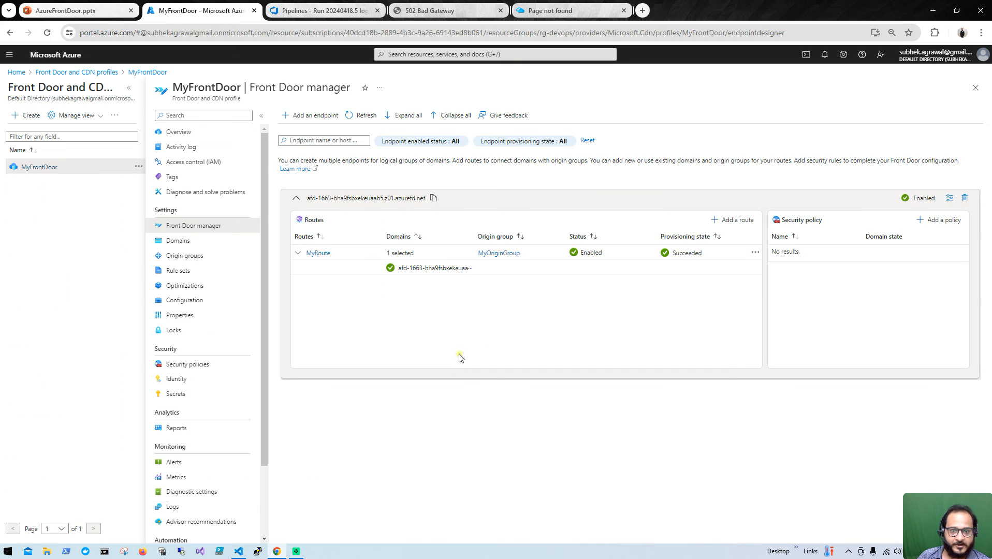
# Open the route's origin group for editing and compare its origin host name with the application gateway page's address
pyautogui.click(755, 253)
pyautogui.click(774, 290)
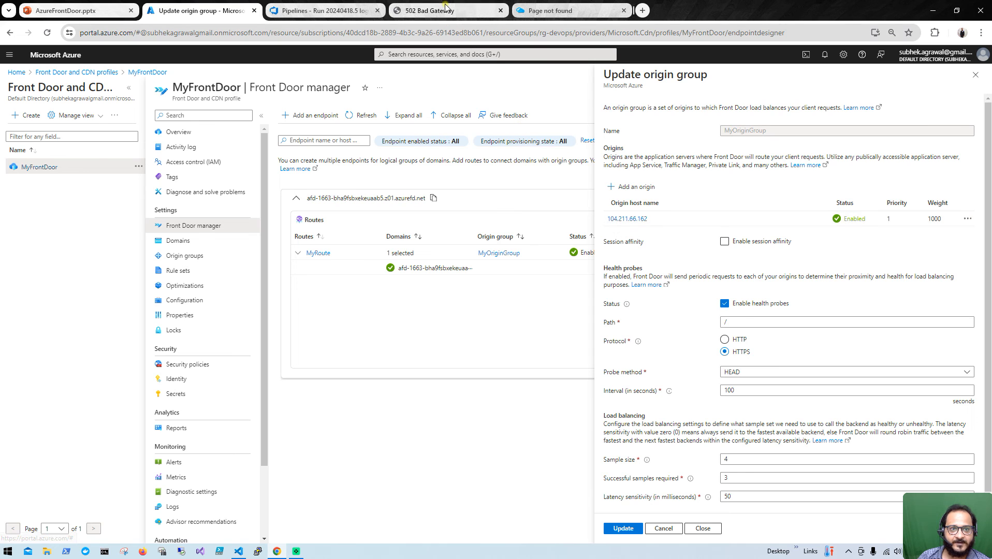
pyautogui.click(430, 12)
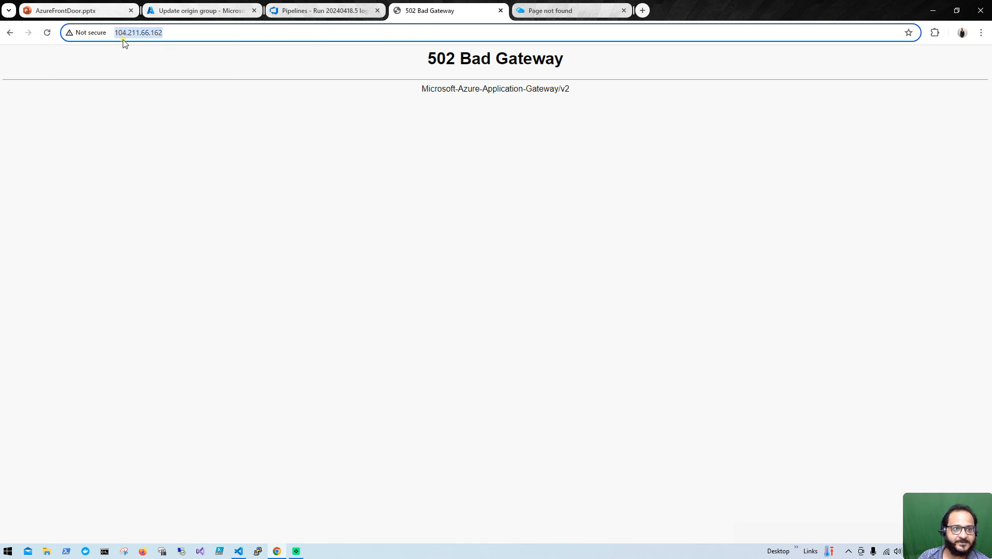
pyautogui.click(192, 11)
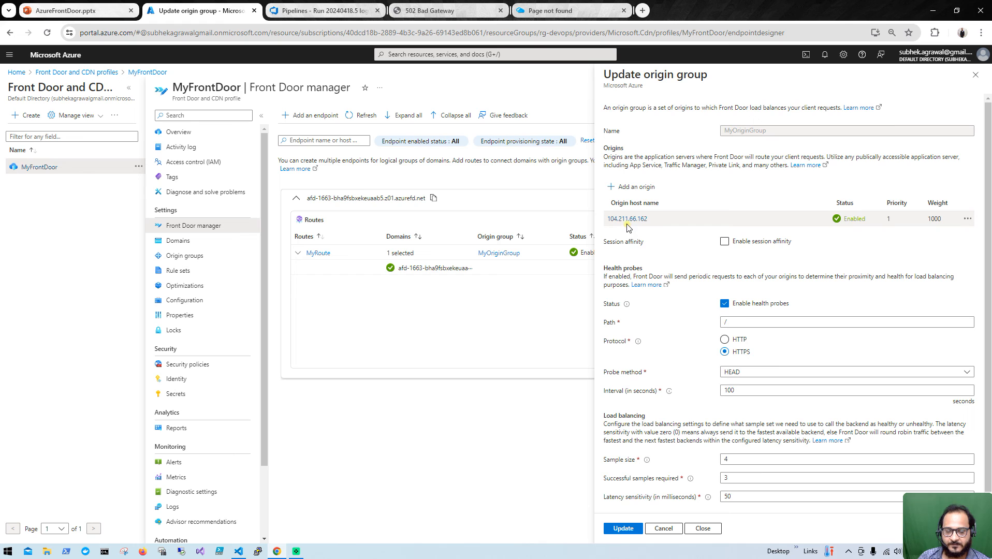
pyautogui.scroll(-1, 651, 356)
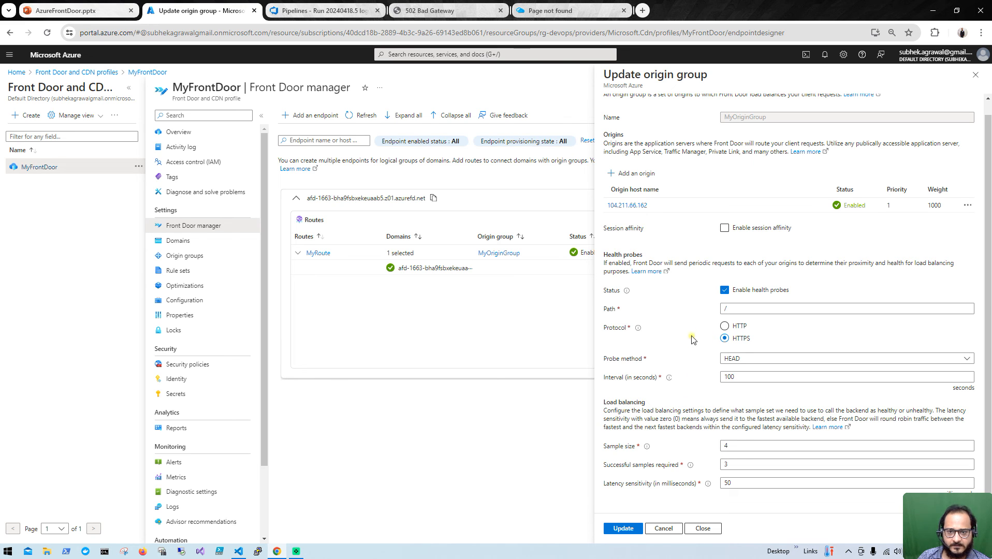
# Review the application gateway origin's host name, ports, priority and weight, and close the origin group settings without changes
pyautogui.click(967, 205)
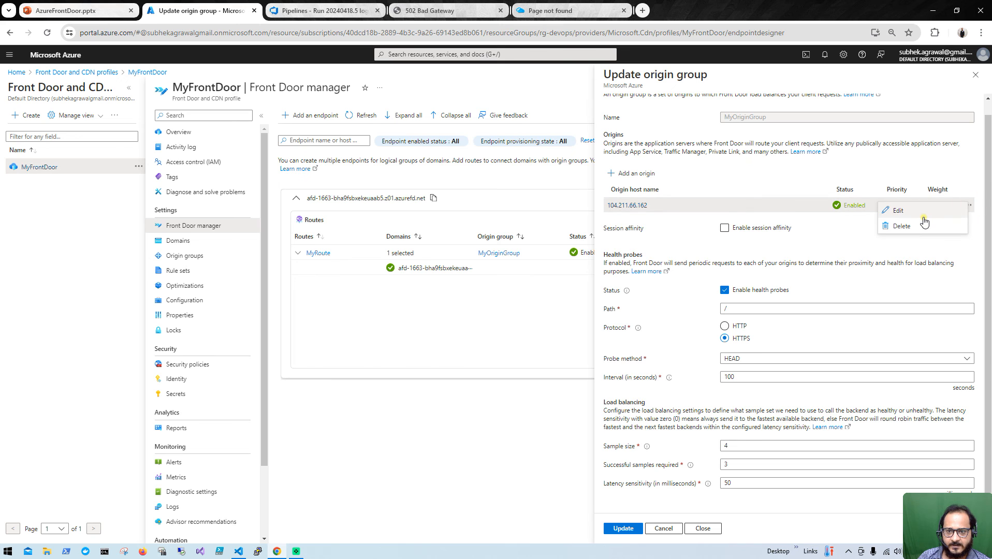
pyautogui.click(919, 214)
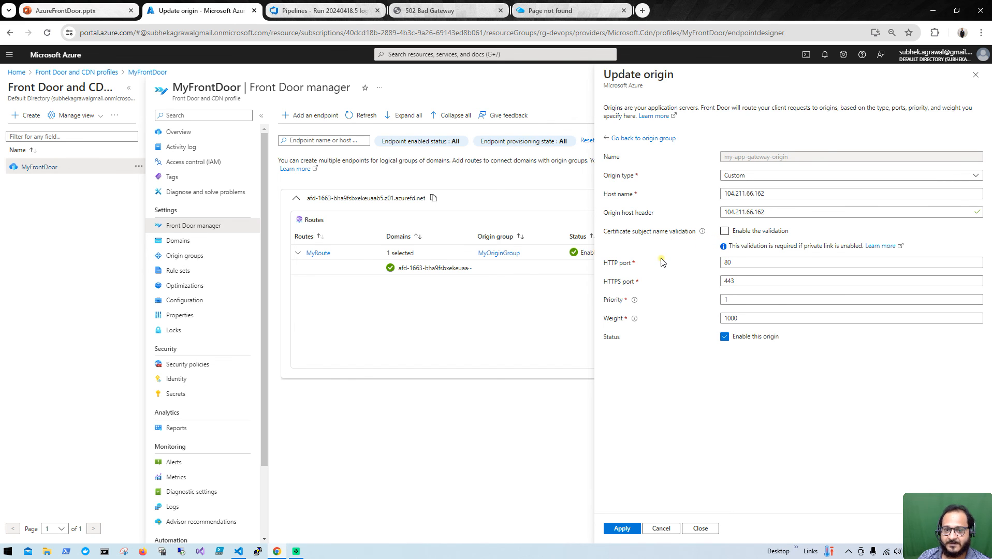
pyautogui.click(663, 528)
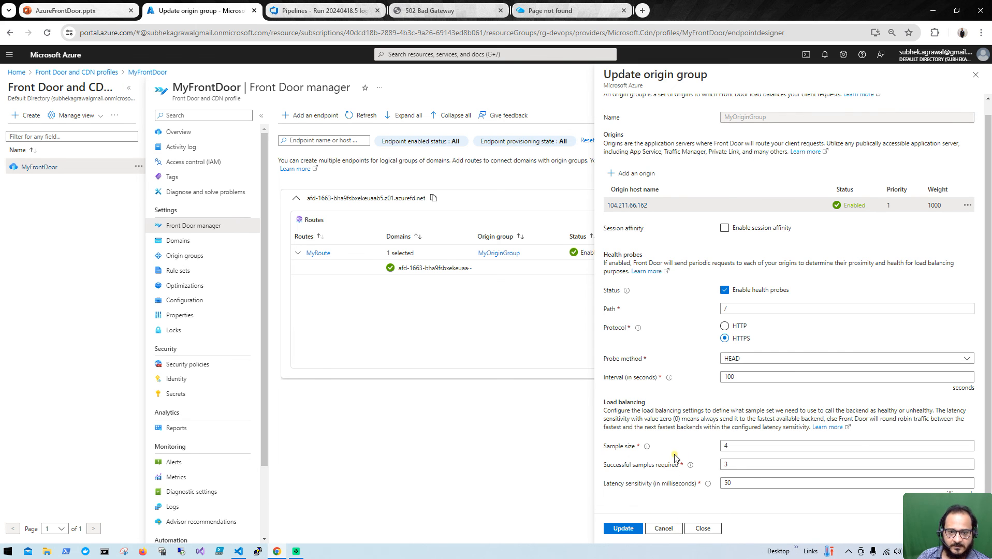
pyautogui.scroll(1, 675, 457)
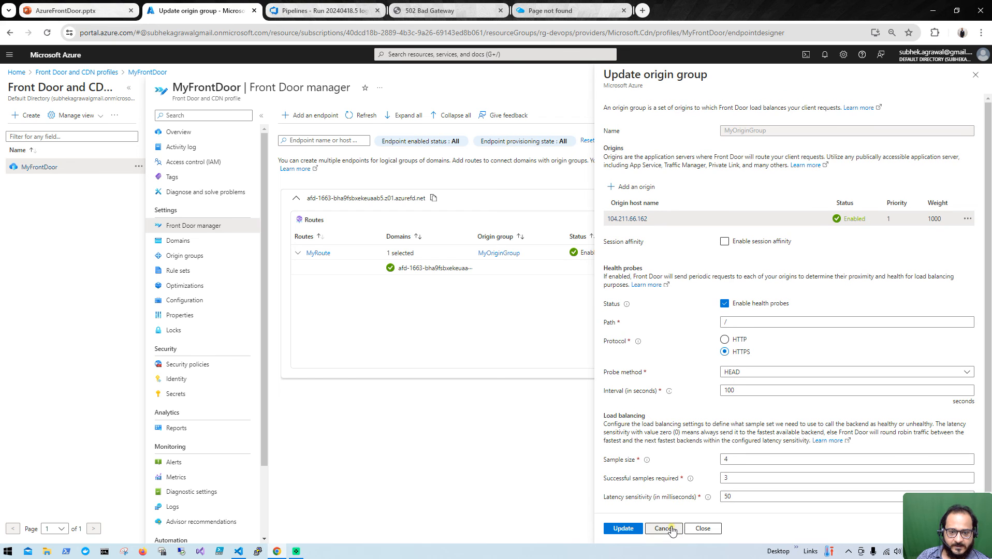
pyautogui.click(709, 529)
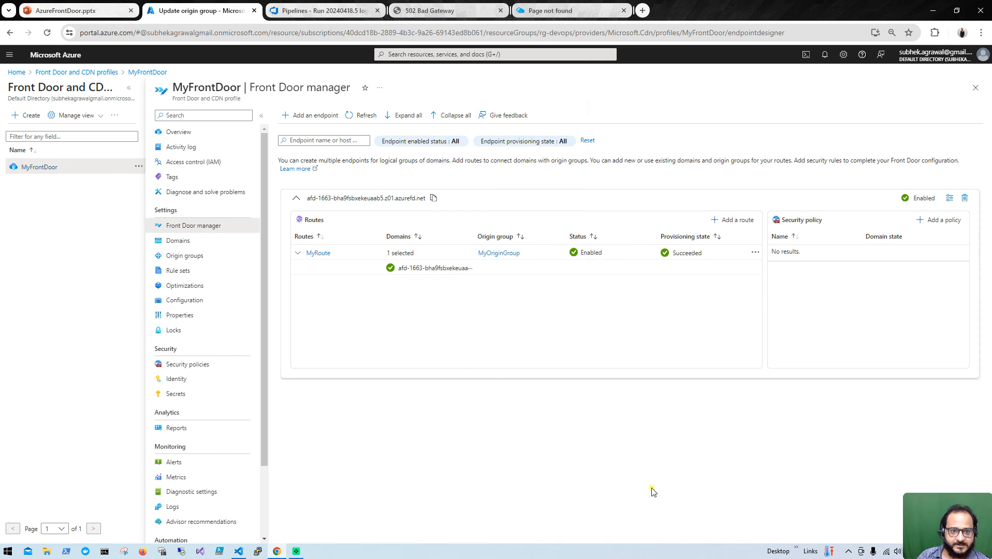
# Refresh the application gateway page to test the eTickets app, and retry the Front Door endpoint page
pyautogui.click(453, 6)
pyautogui.click(46, 32)
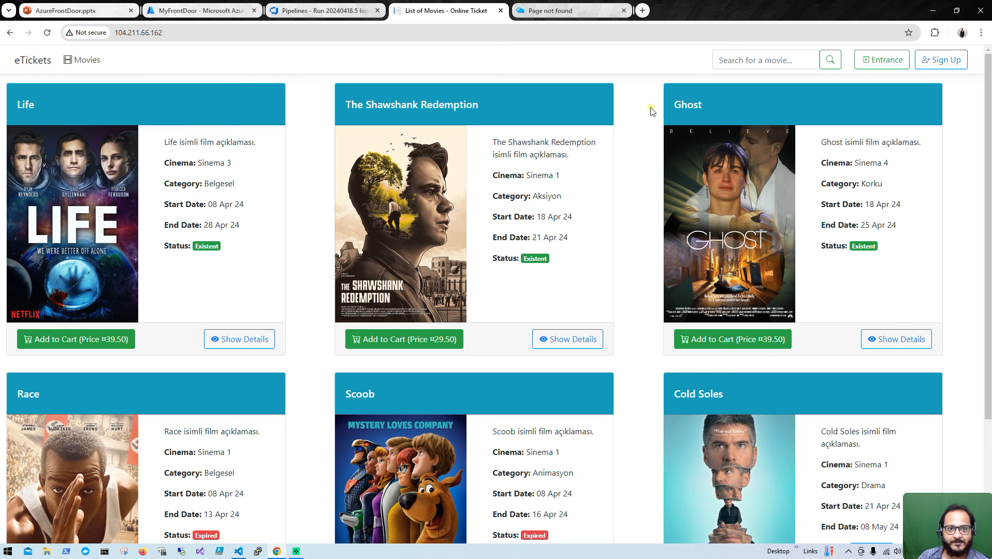
pyautogui.click(550, 10)
pyautogui.click(46, 33)
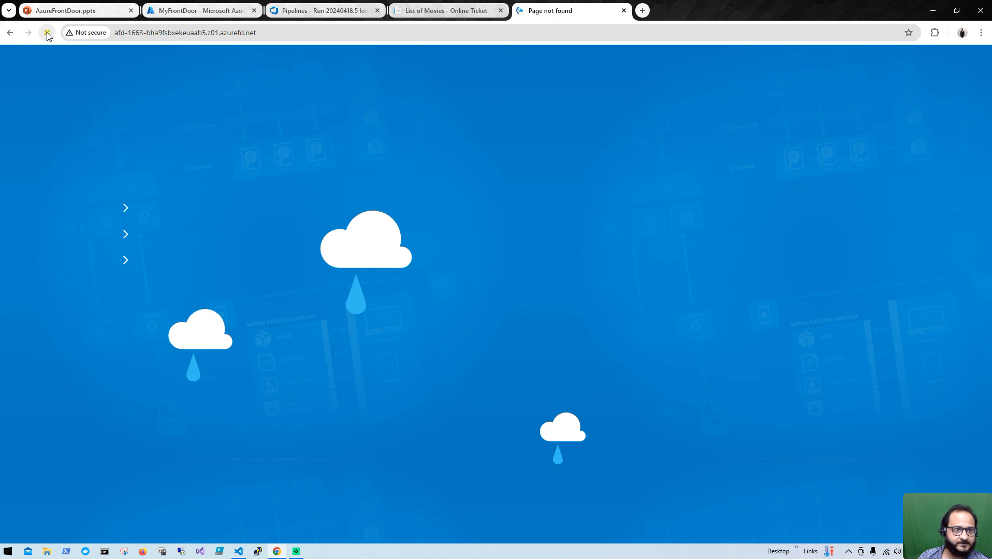
pyautogui.click(47, 34)
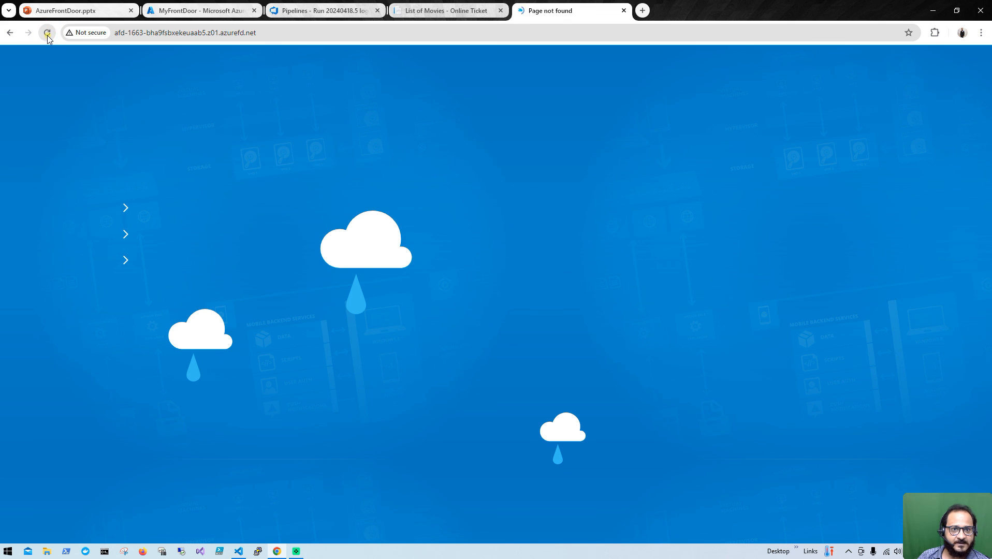
pyautogui.click(188, 33)
pyautogui.click(273, 32)
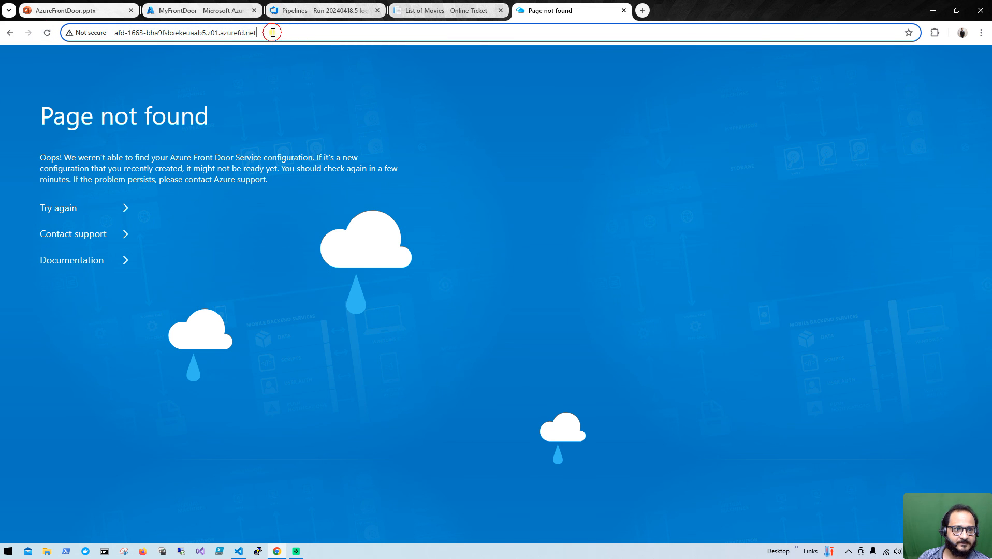
# Close the Front Door endpoint page, copy the endpoint hostname from Front Door manager and load it in a new browser tab
pyautogui.click(624, 11)
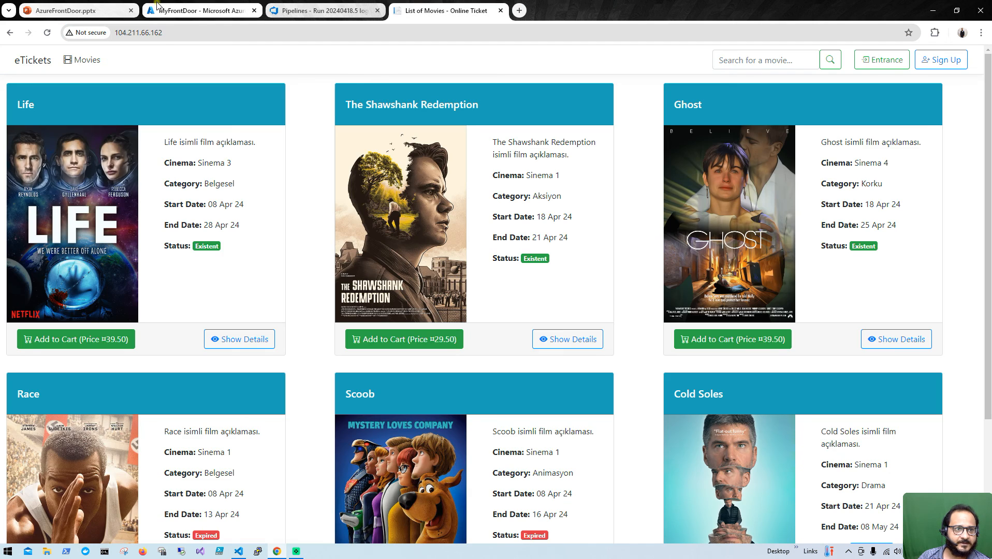
pyautogui.click(157, 5)
pyautogui.click(434, 199)
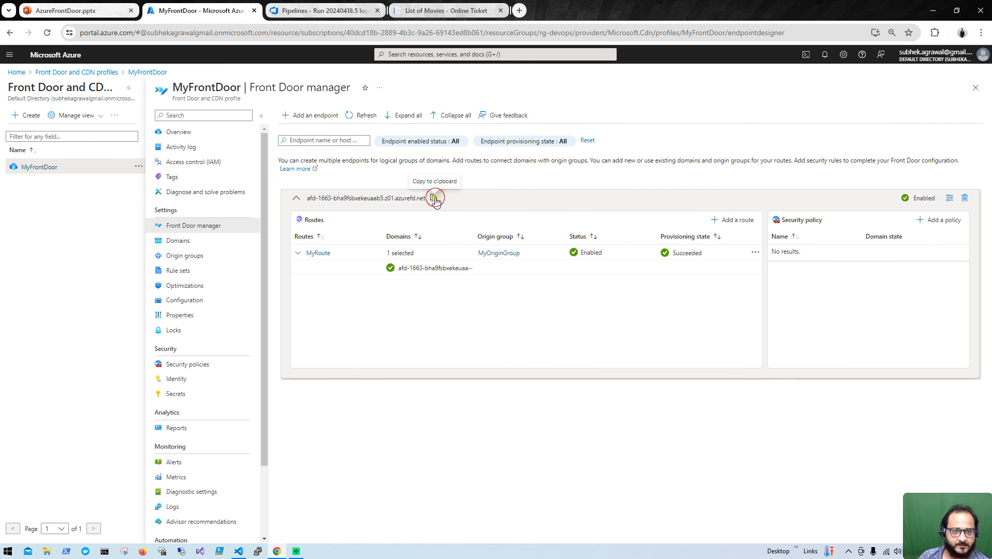
pyautogui.click(520, 10)
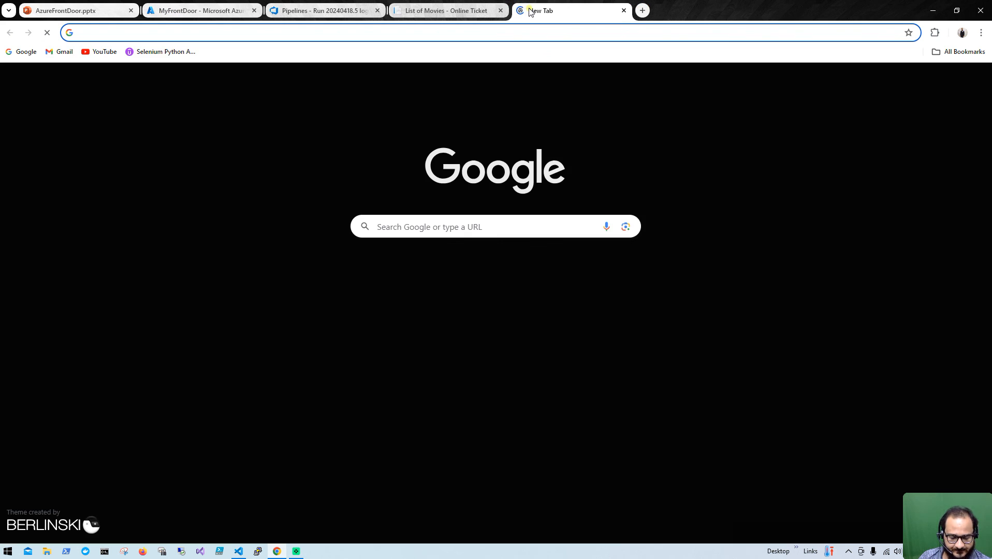
pyautogui.hotkey('ctrl', 'v')
pyautogui.press('Return')
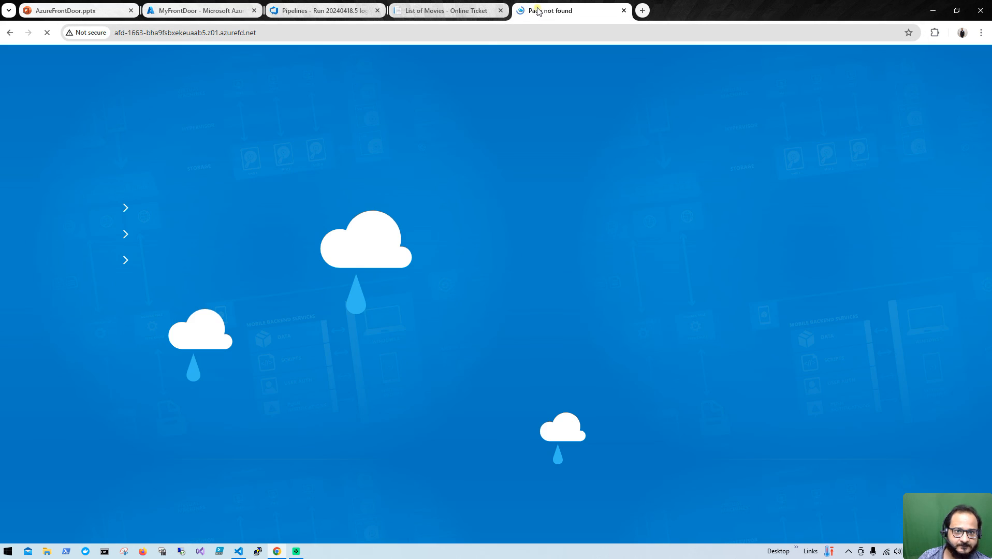
# Check the Front Door endpoint's full address and reload its page to test access to the eTickets app
pyautogui.click(454, 34)
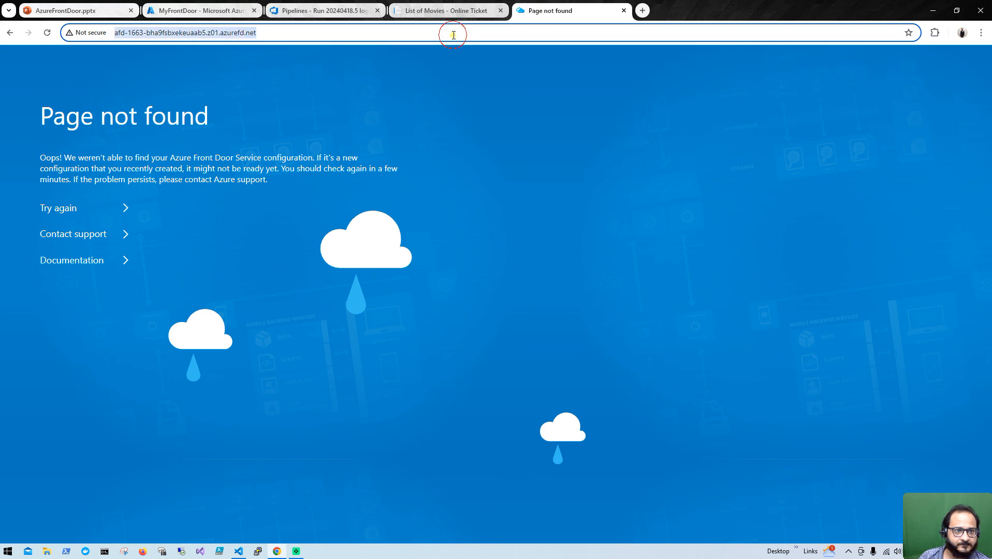
pyautogui.press('End')
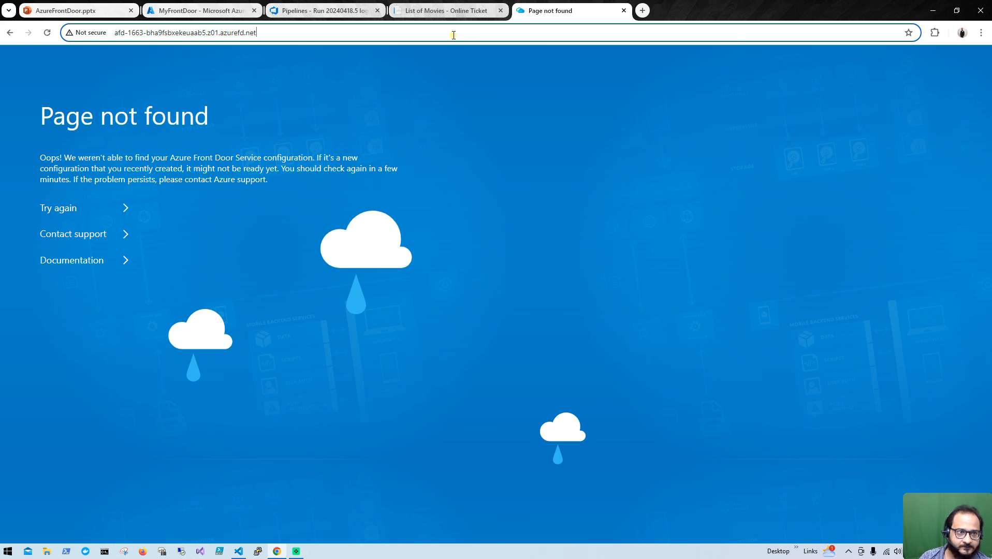
pyautogui.click(47, 33)
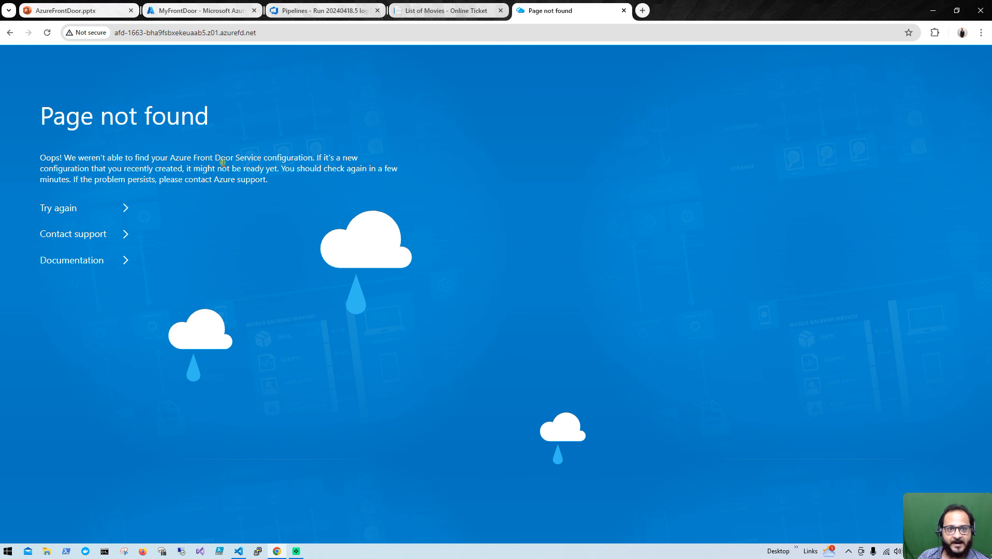
pyautogui.click(46, 33)
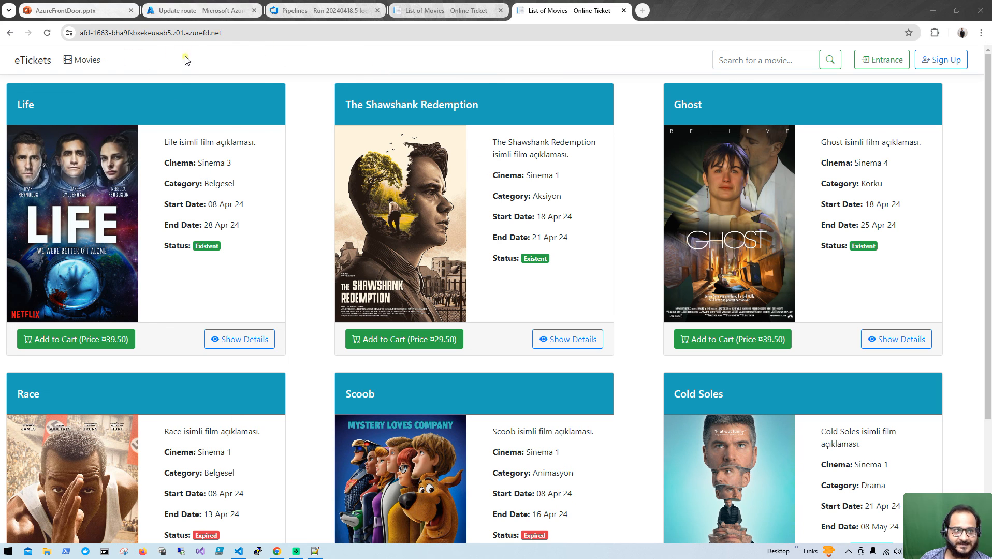
# Highlight the azurefd.net domain in the eTickets page's address and return to the MyRoute update page in the Azure portal
pyautogui.moveTo(183, 33); pyautogui.dragTo(233, 34)
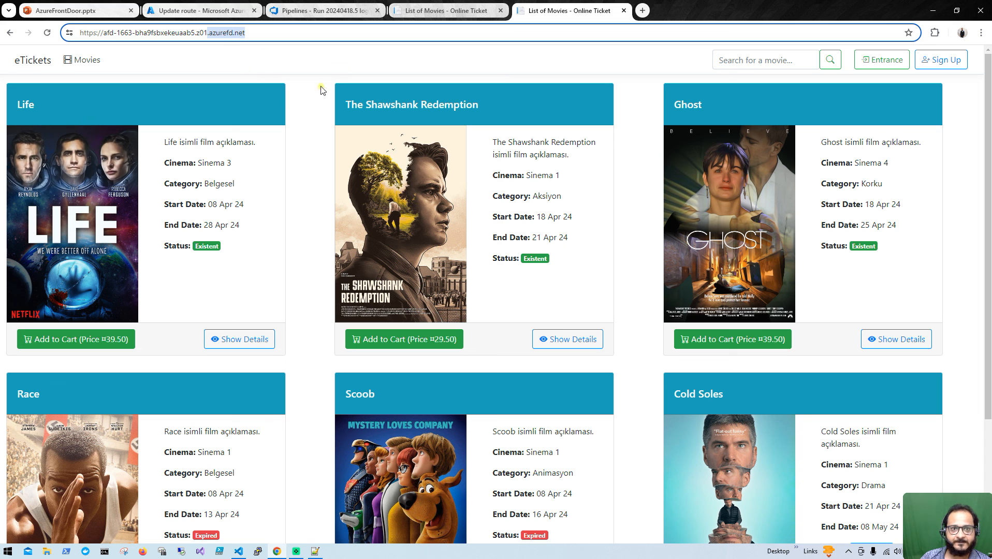
pyautogui.click(235, 11)
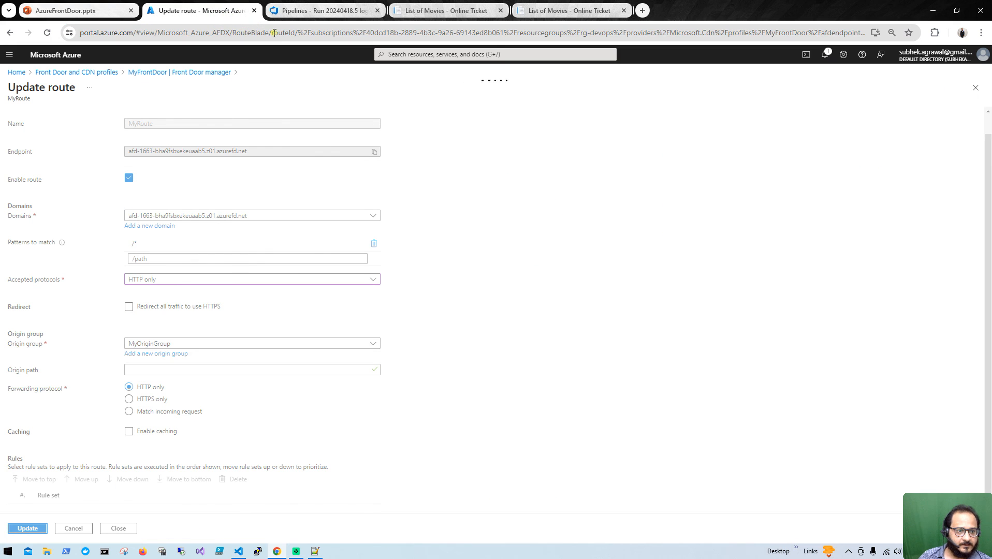
# Check the eTickets page at the Front Door endpoint, then leave the route update page and open the MyFrontDoor profile
pyautogui.click(322, 15)
pyautogui.click(546, 11)
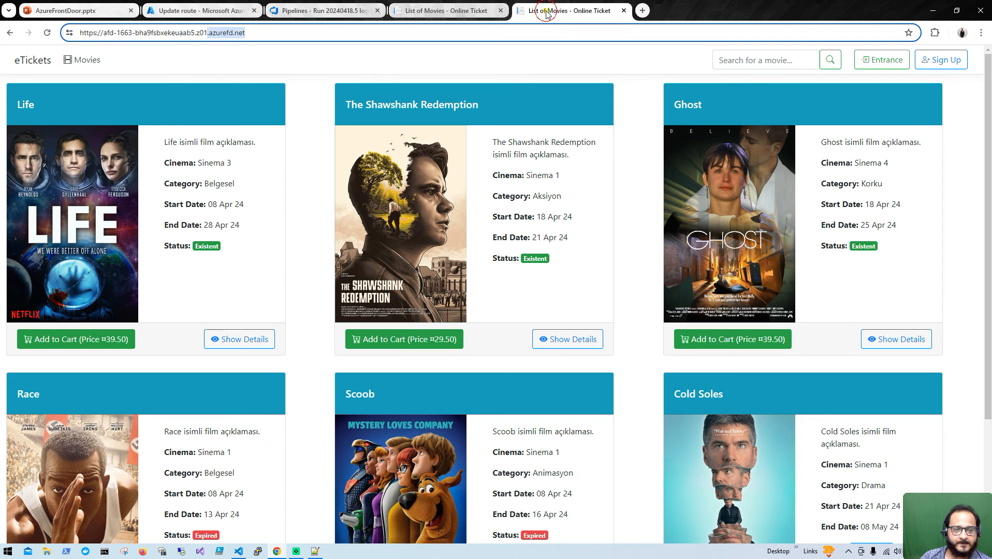
pyautogui.click(192, 8)
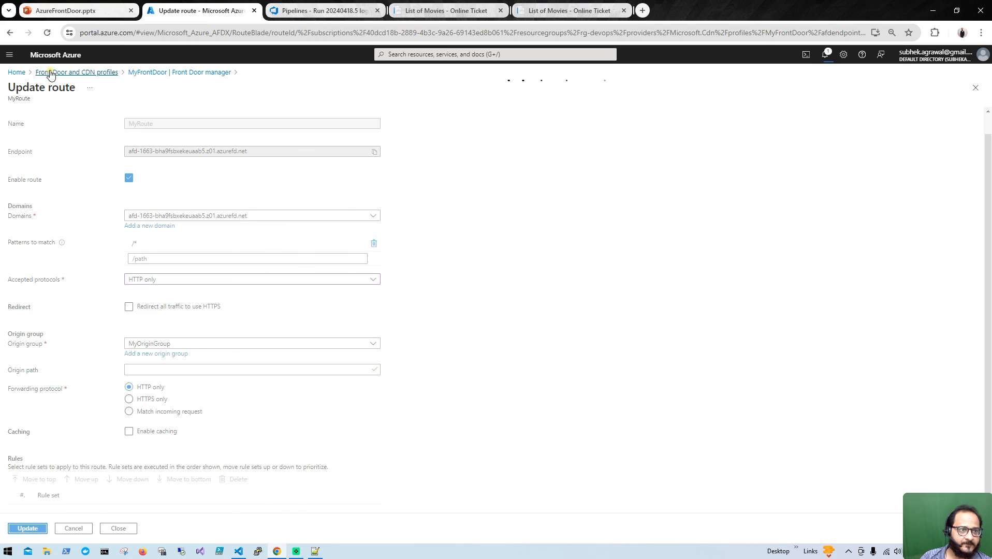
pyautogui.click(50, 72)
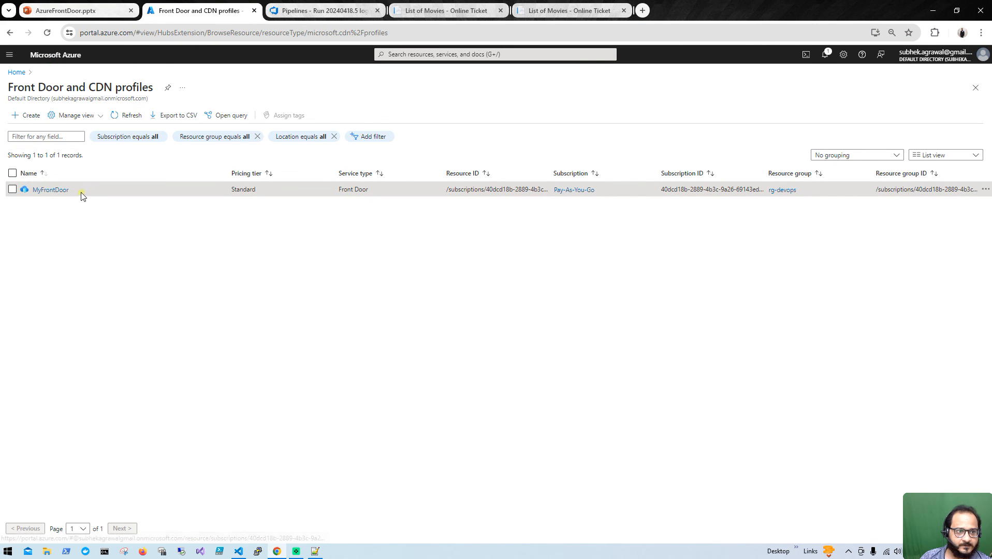
pyautogui.click(59, 191)
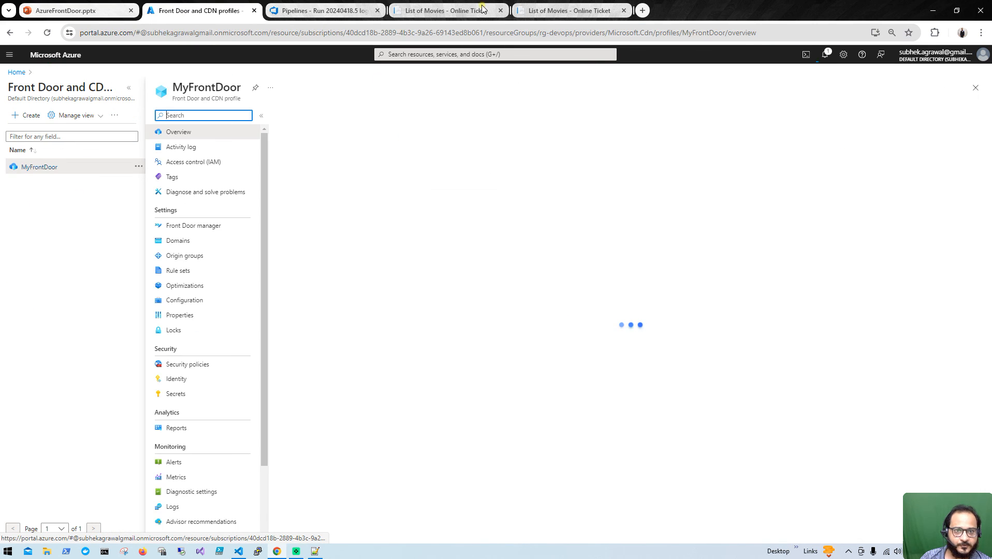
# Compare the eTickets app at the application gateway's IP and the Front Door endpoint, reloading the endpoint page and highlighting its full address
pyautogui.click(425, 10)
pyautogui.click(206, 37)
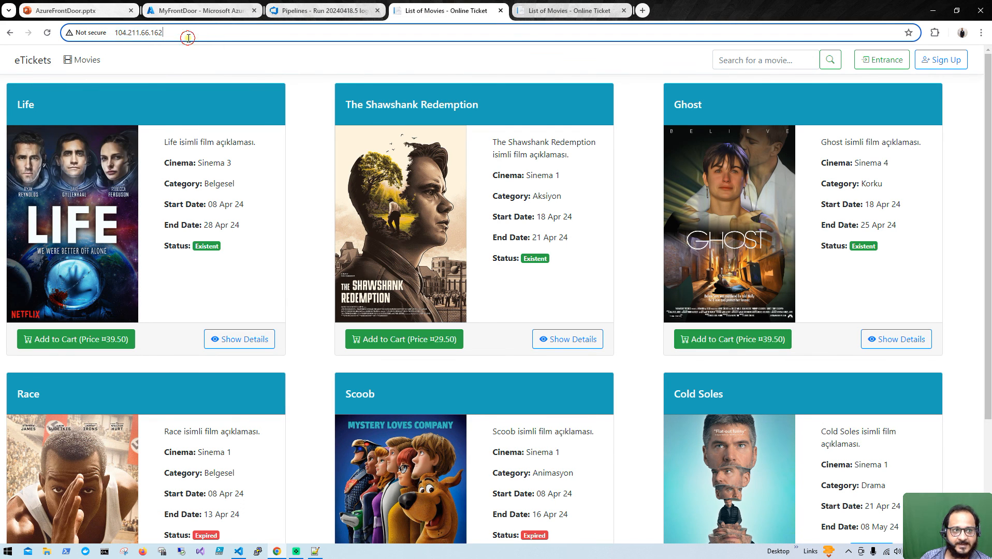
pyautogui.click(570, 13)
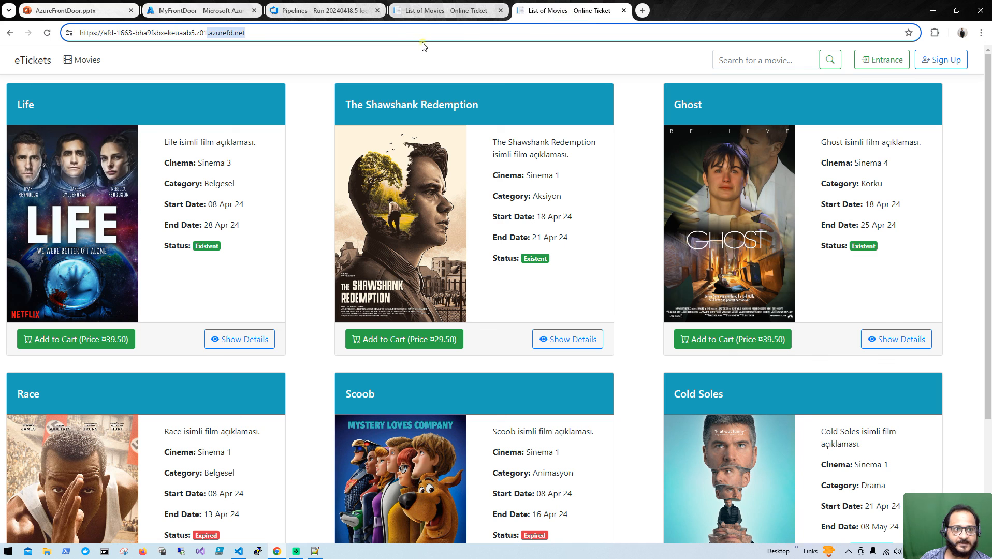
pyautogui.click(47, 33)
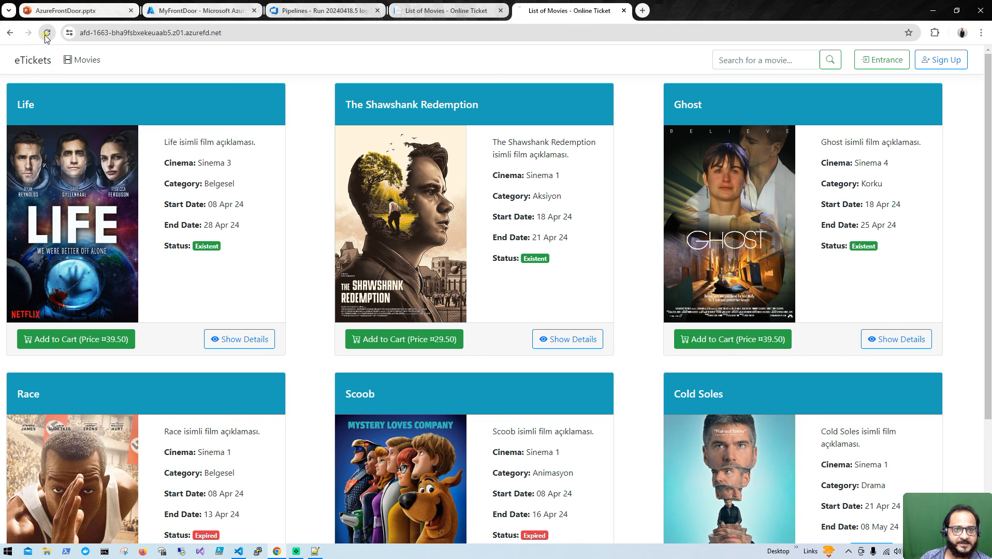
pyautogui.click(295, 32)
pyautogui.doubleClick(294, 33)
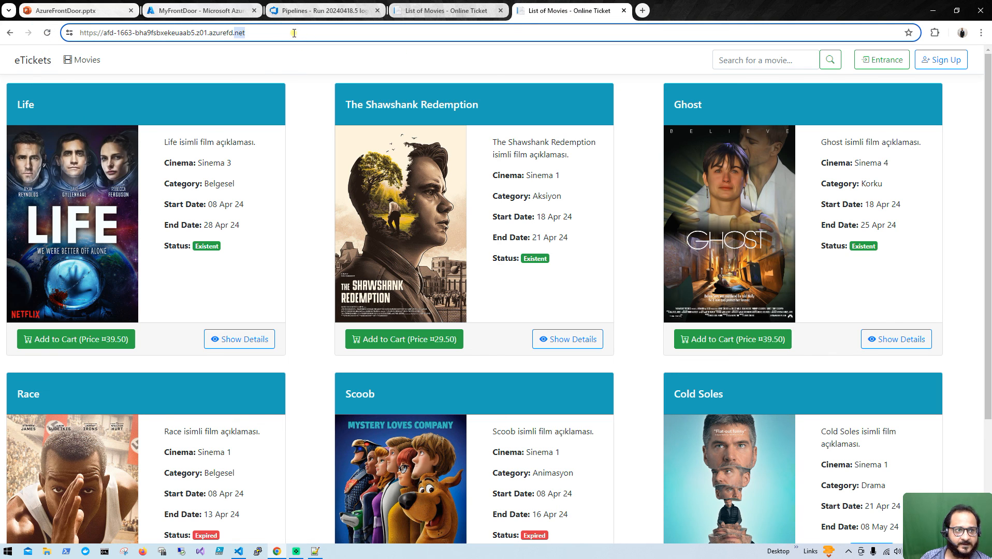
pyautogui.tripleClick(278, 36)
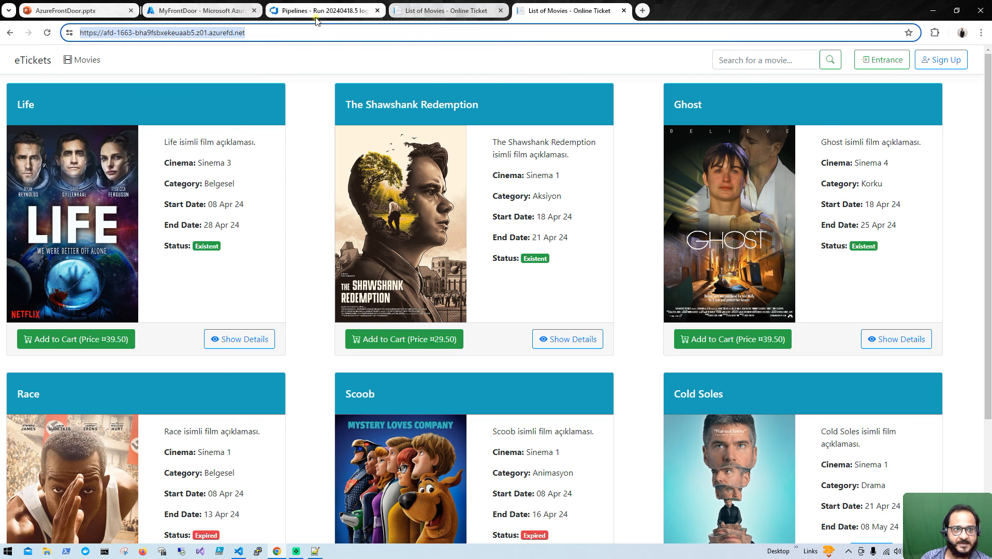
# Review MyRoute's accepted and forwarding protocol settings from MyFrontDoor's Front Door manager, and close the route without changing it
pyautogui.click(202, 10)
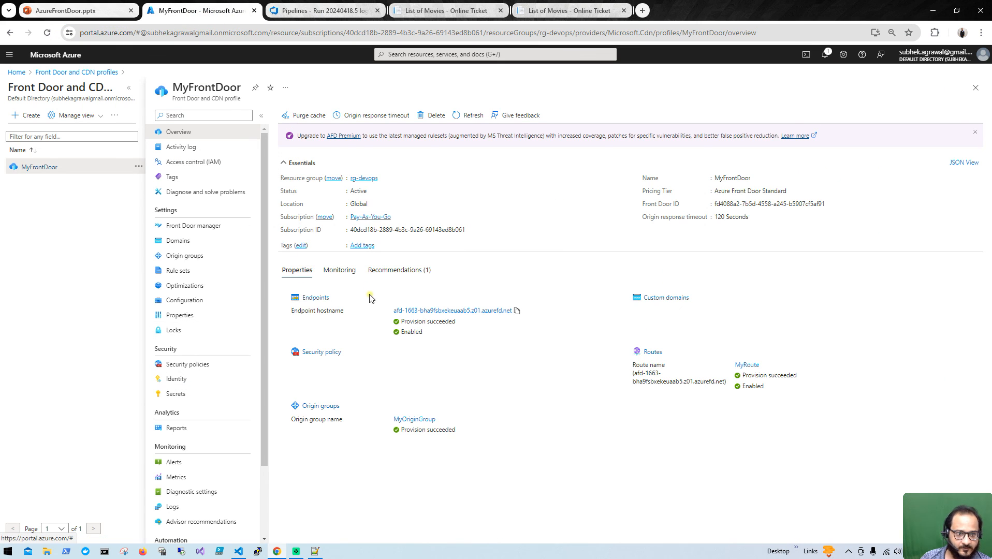
pyautogui.click(214, 224)
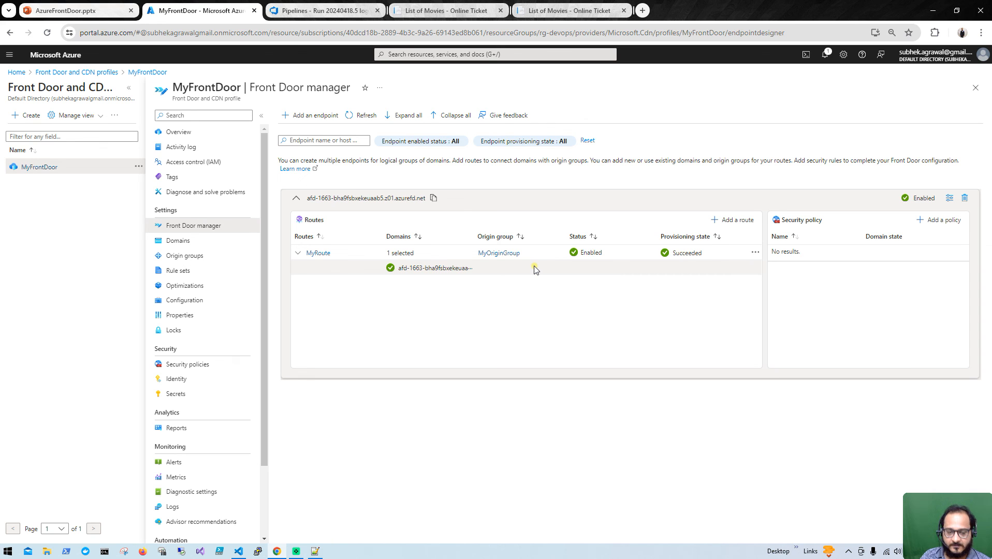
pyautogui.click(755, 253)
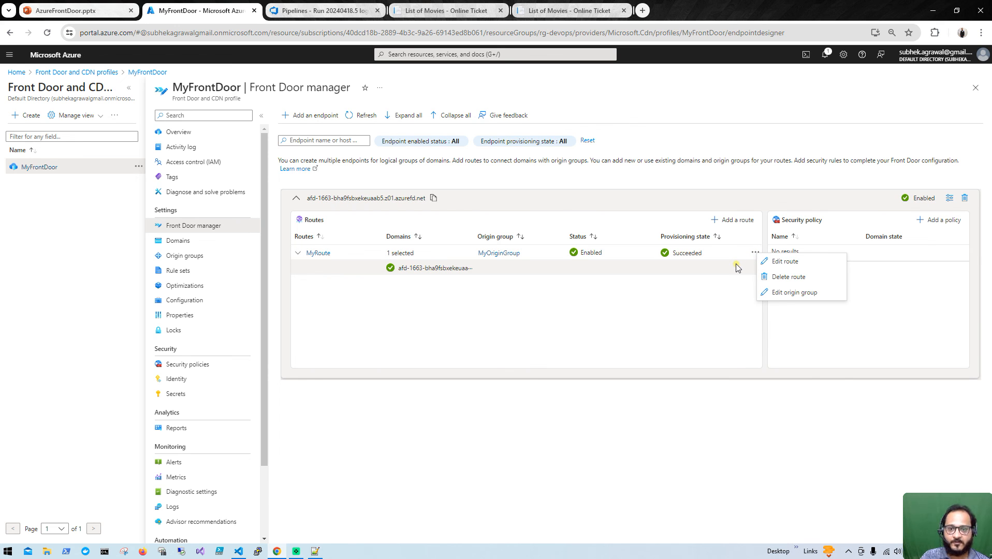
pyautogui.click(779, 262)
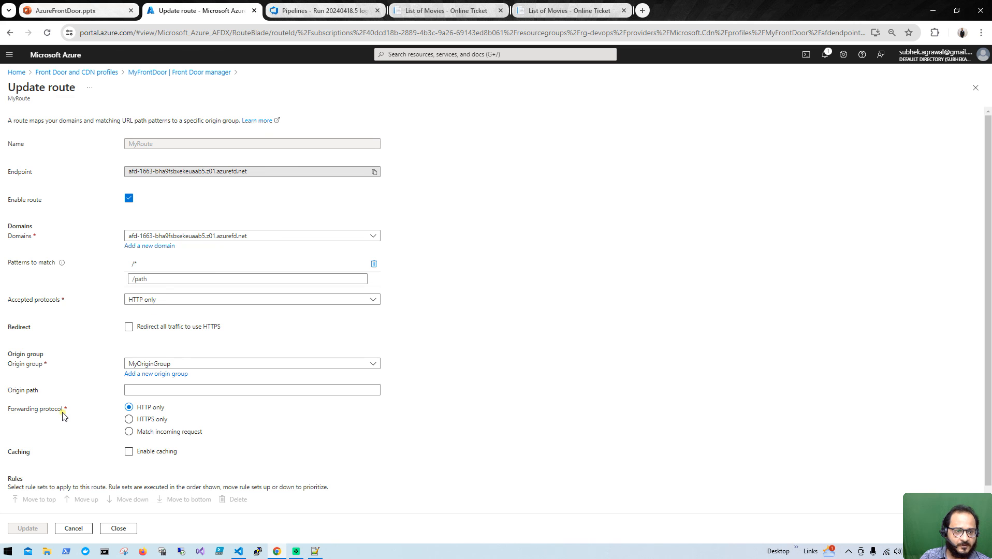
pyautogui.scroll(-1, 227, 411)
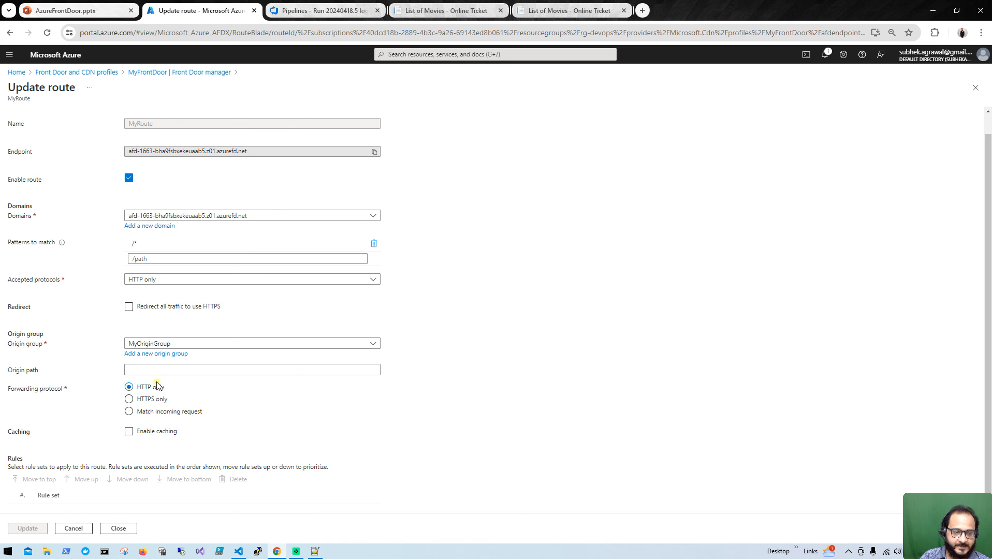
pyautogui.click(110, 527)
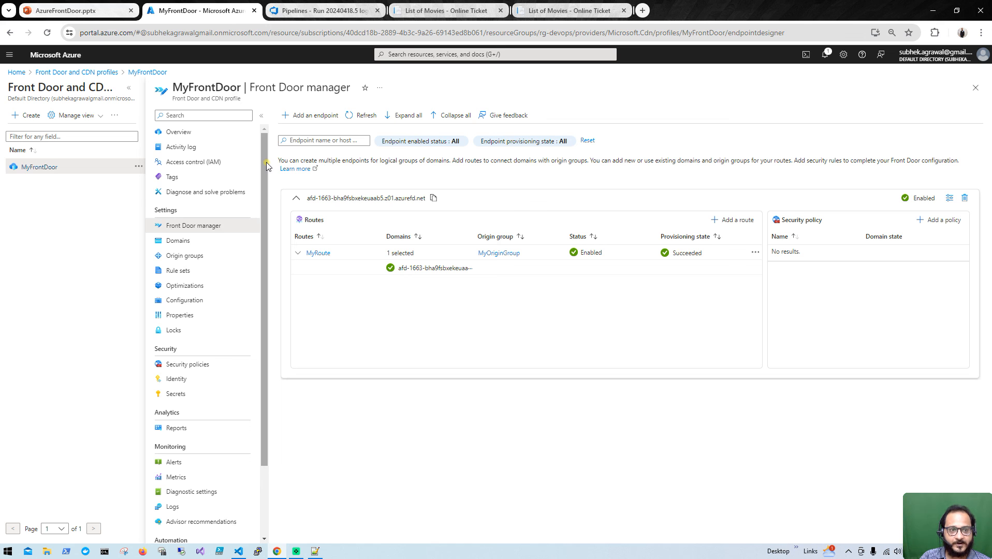
# Open run #20240418.4 of the infra-as-code pipeline in Azure DevOps and review its stages
pyautogui.click(322, 10)
pyautogui.click(48, 196)
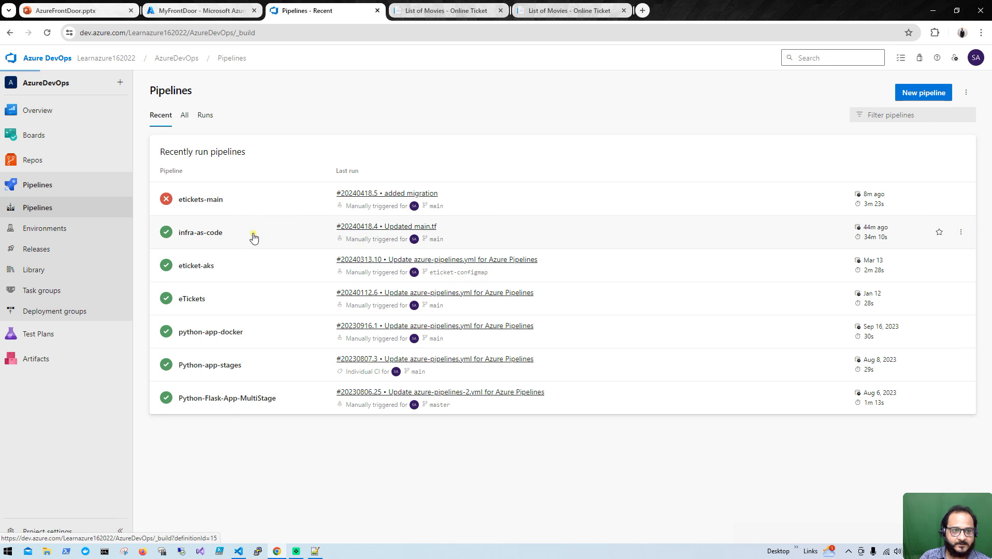
pyautogui.click(255, 237)
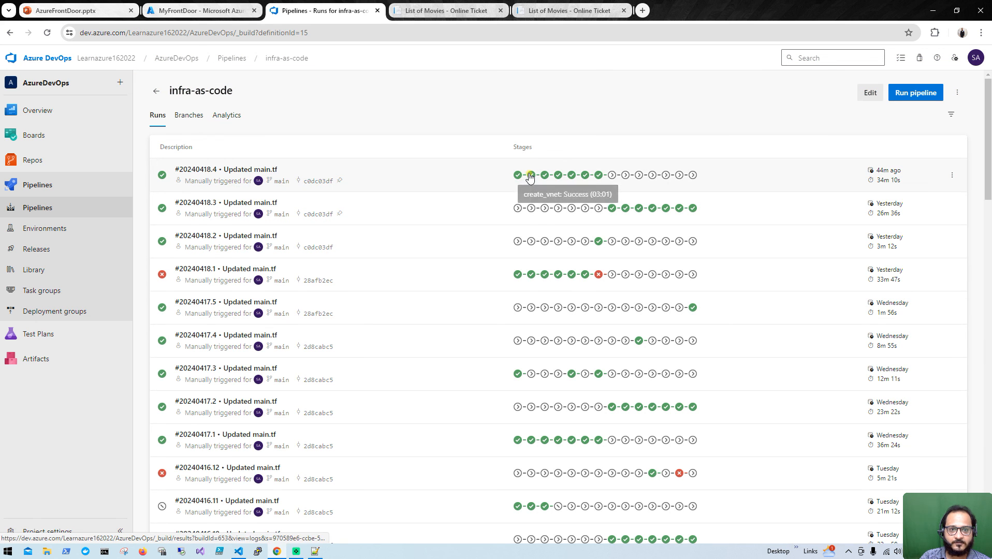
pyautogui.click(478, 174)
pyautogui.moveTo(475, 399); pyautogui.dragTo(256, 400)
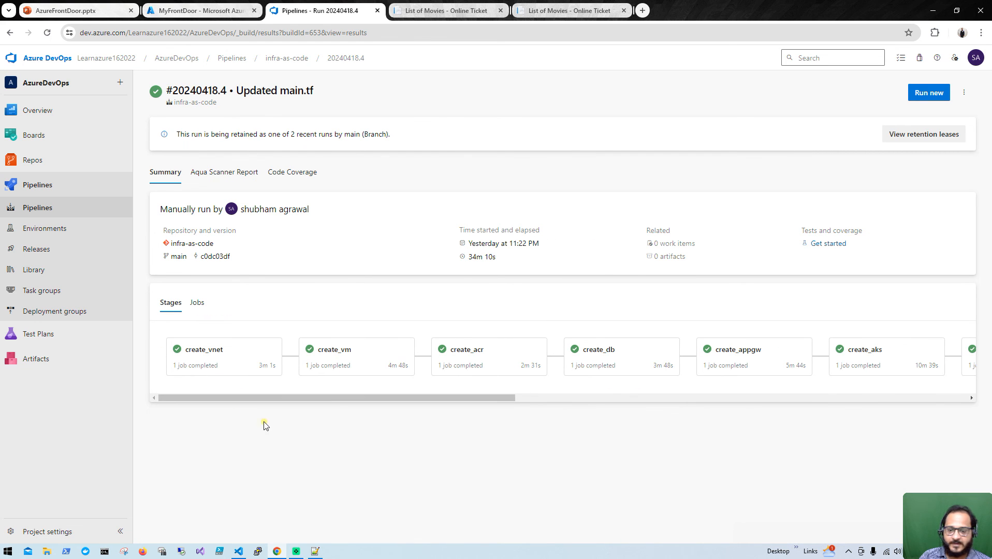